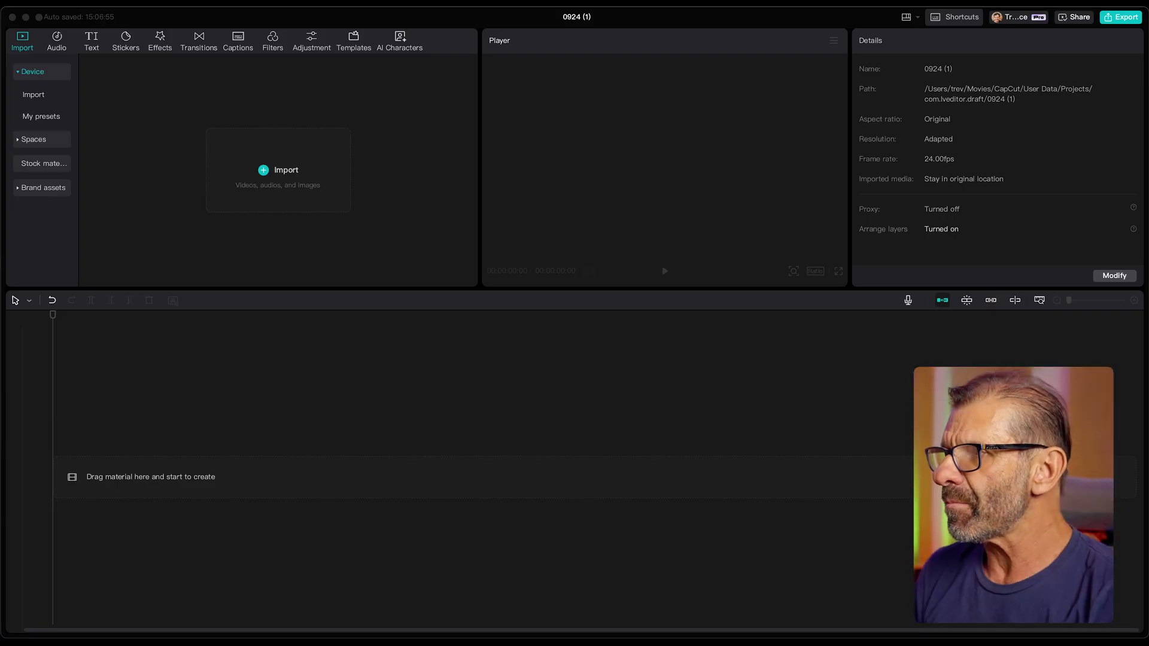
- Open the media import file picker from the empty Media panel's Import box
left_click(271, 169)
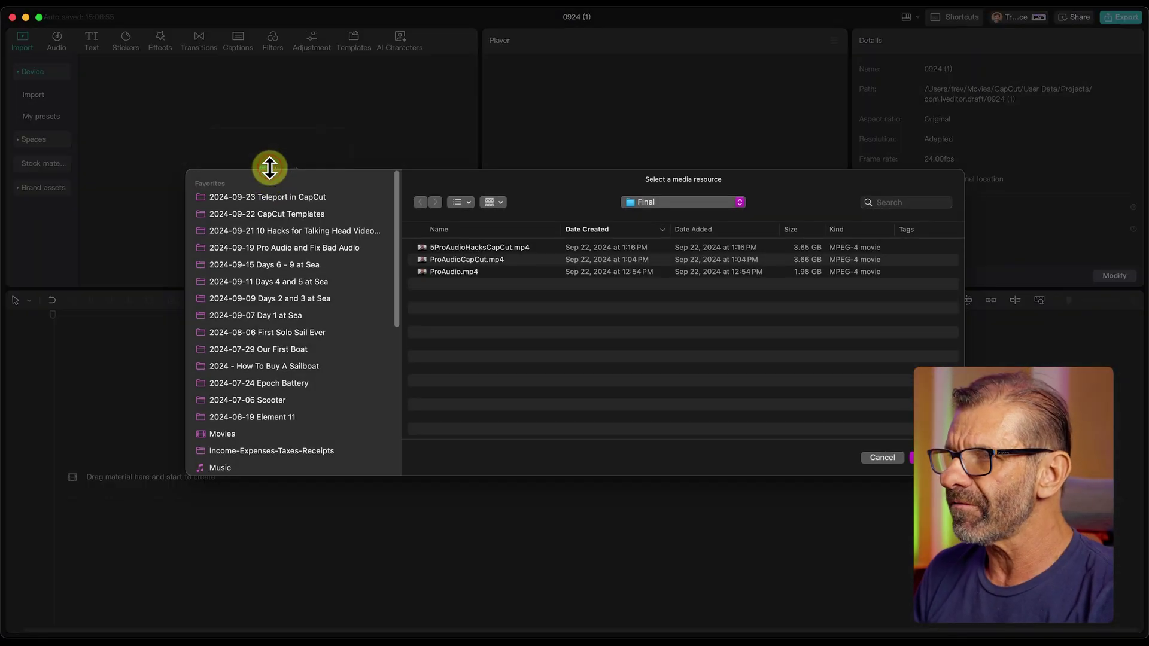
- Import the Free folder from 2024-09-23 Teleport in CapCut and open it in the media panel
left_click(309, 200)
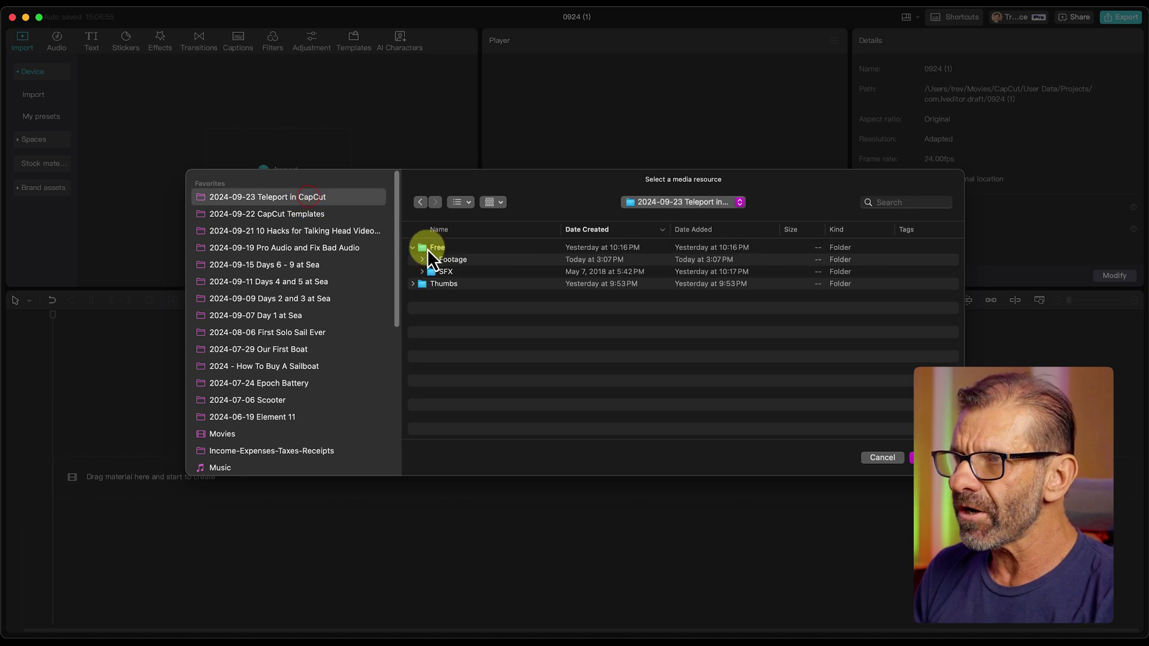
left_click(427, 249)
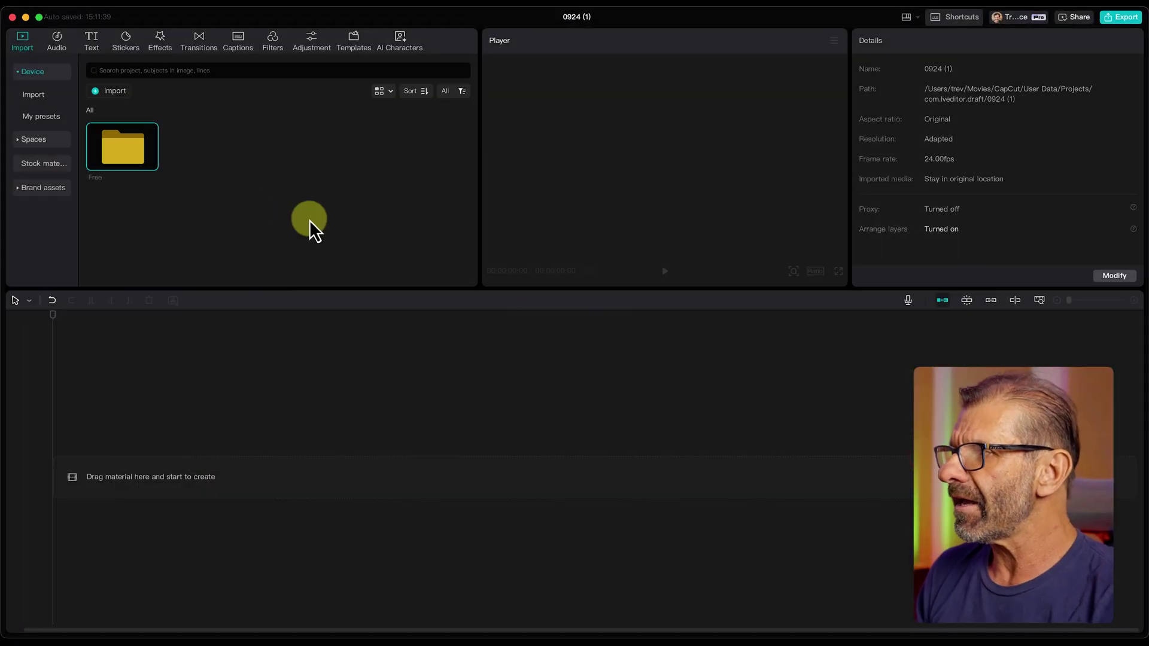
double_click(122, 155)
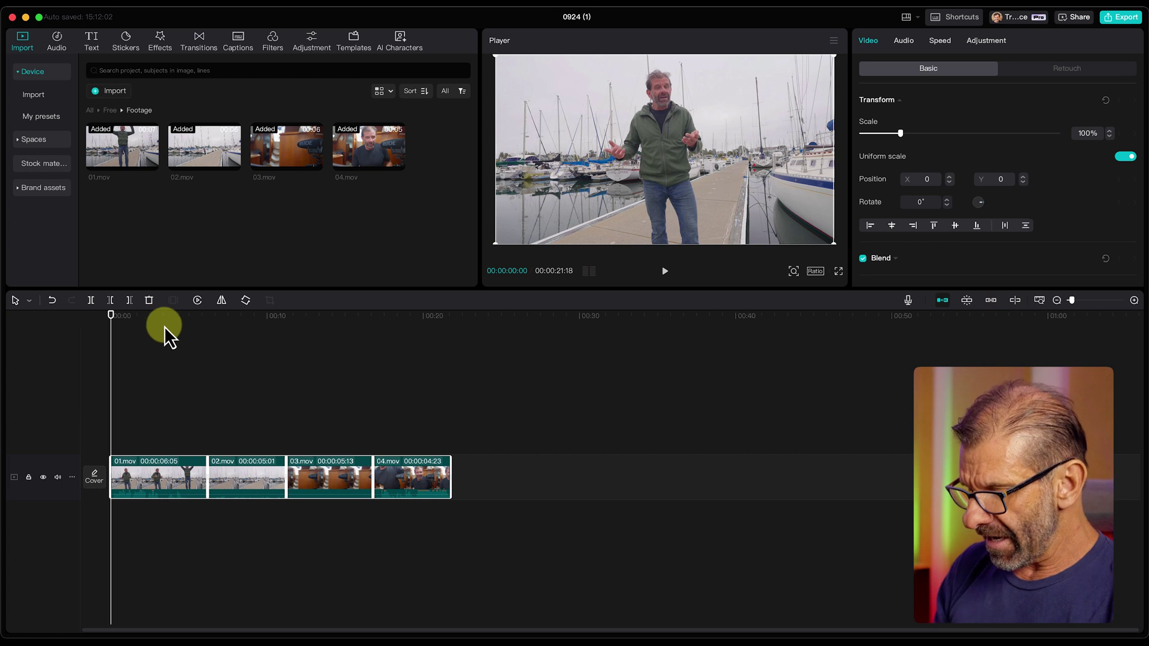
- Fit the timeline with Shift+Z and scrub 01.mov to find where the jumper's arms go up
key("shift+z")
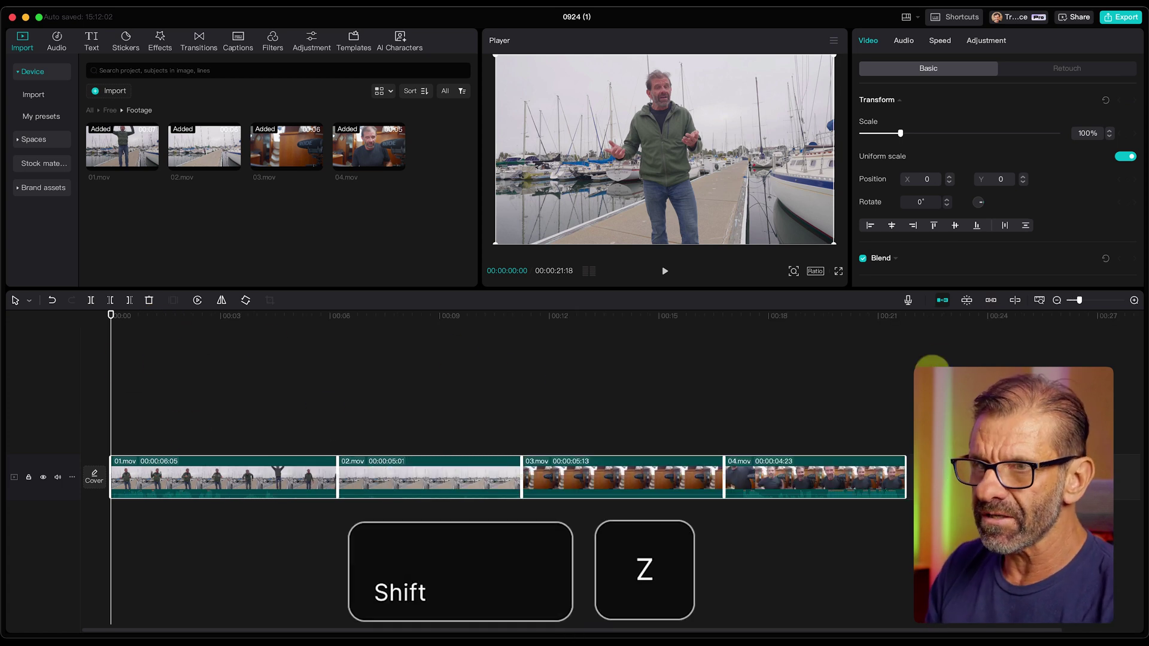
left_click_drag(138, 315, 228, 335)
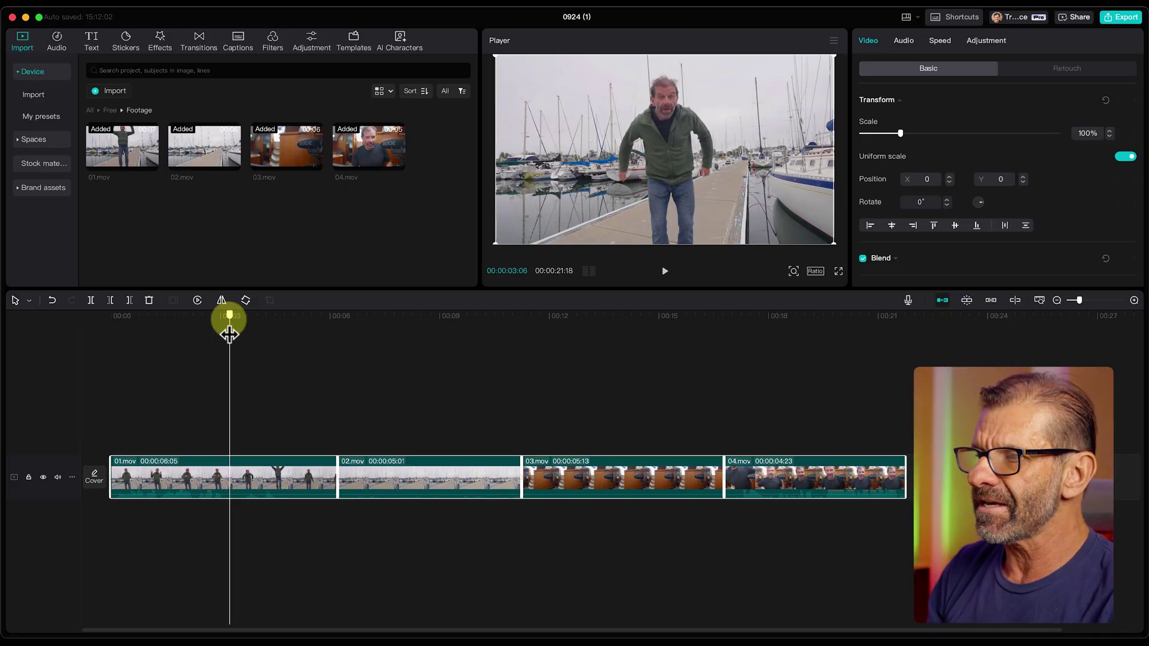
left_click_drag(228, 333, 596, 340)
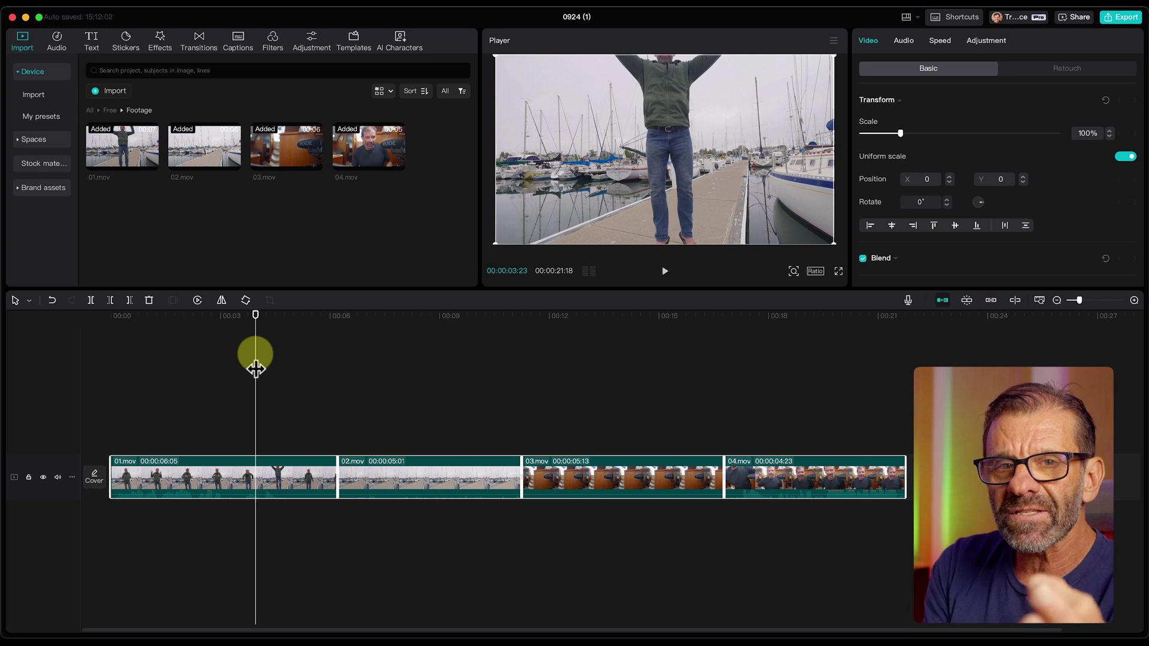
- Step the playhead frame by frame to 00:00:04:00 and trim 01.mov's end there
key("Right")
key("Right")
key("Right")
key("Right")
key("Right")
key("Right")
key("Right")
key("Right")
key("Right")
key("Right")
key("Right")
key("Right")
key("Right")
key("Right")
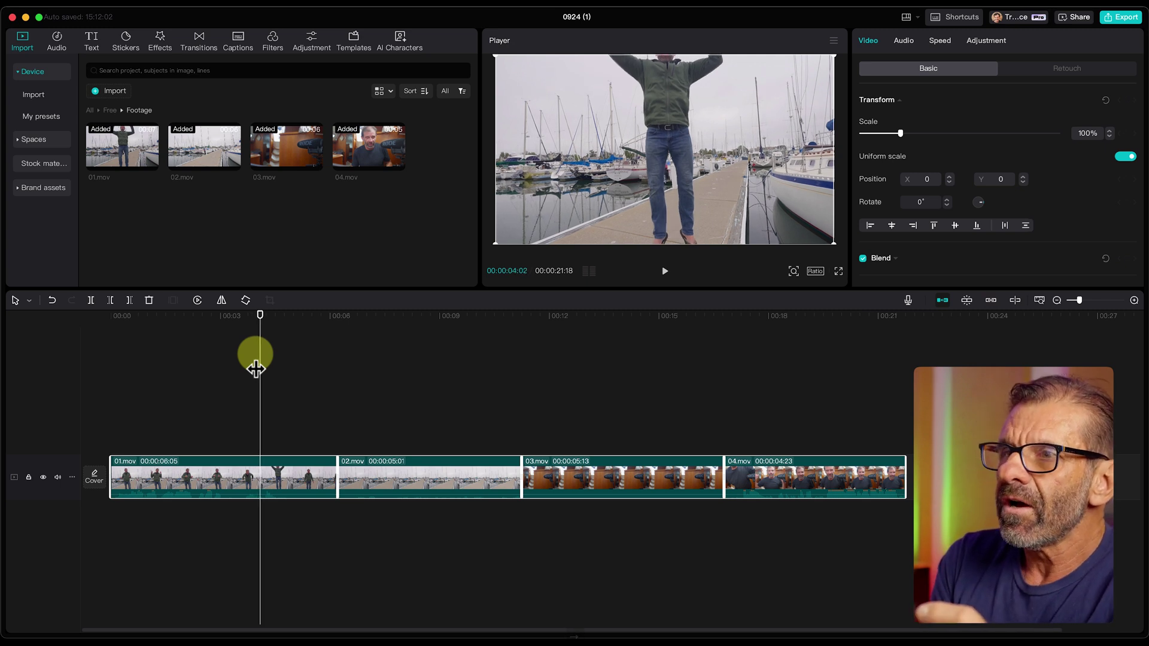
key("Right")
key("Right")
key("Right")
key("Right")
key("Right")
key("Right")
key("Right")
key("Right")
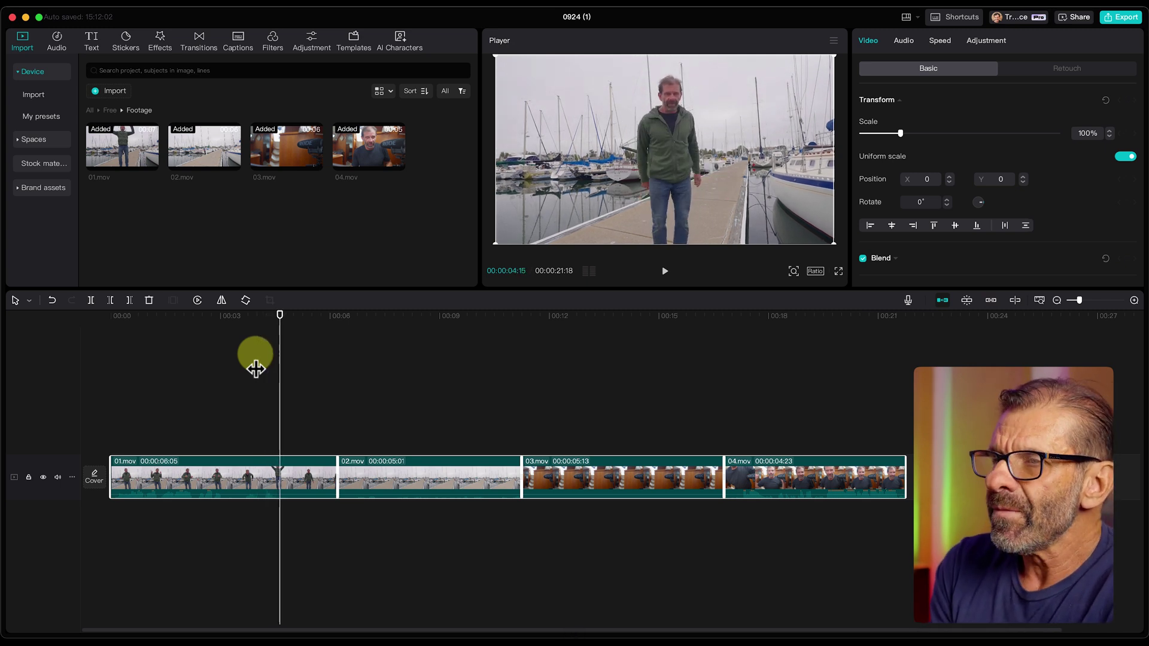
key("Left")
key("Left")
key("Left")
key("Left")
key("Left")
key("Left")
key("Left")
key("Left")
key("Left")
key("Left")
key("Left")
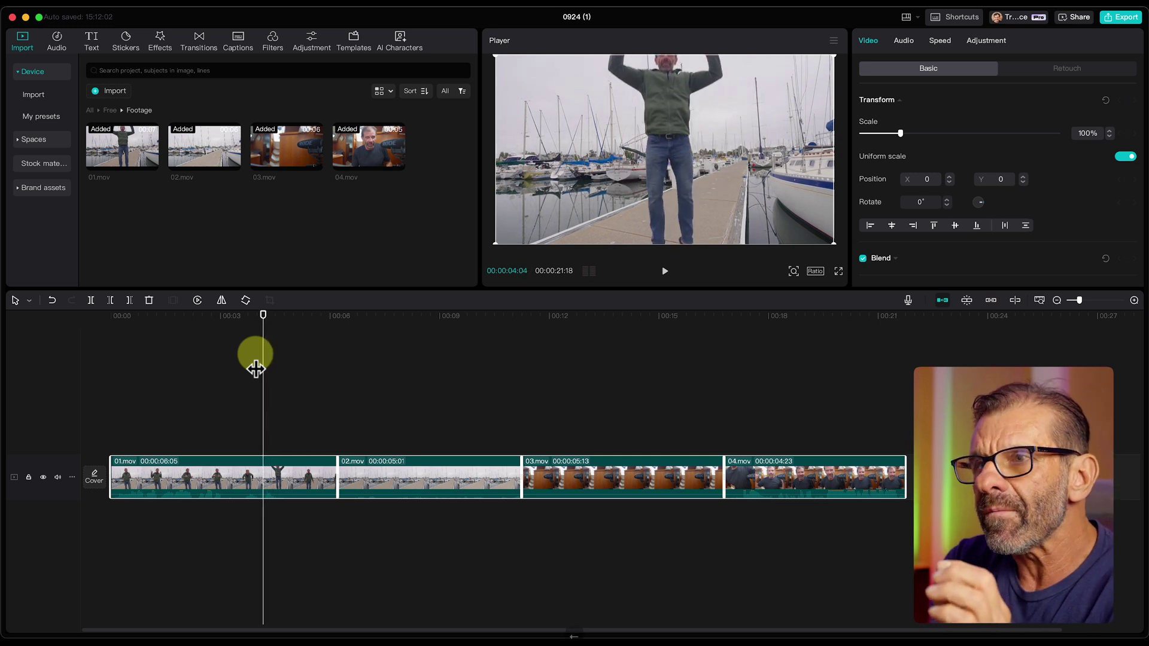
key("Left")
key("Left")
key("Left")
key("Left")
key("Left")
key("Left")
key("Left")
key("Left")
key("Left")
key("Left")
key("Left")
key("Left")
key("Left")
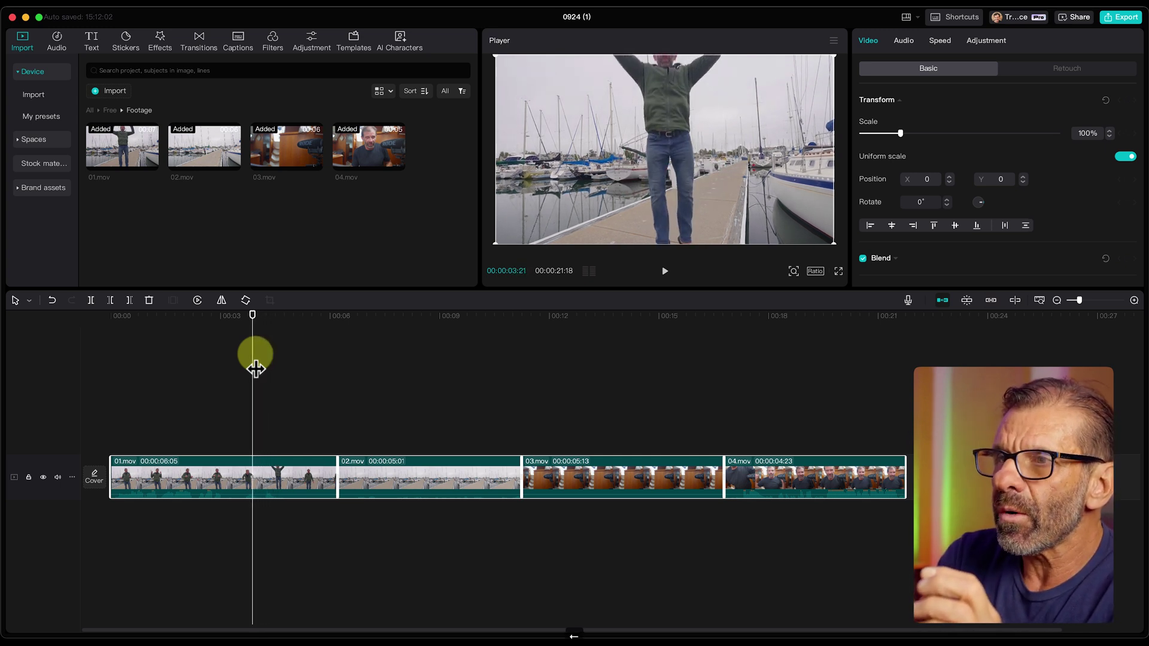
key("Right")
key("Right")
key("Right")
key("Right")
key("Right")
key("Right")
key("Right")
key("Right")
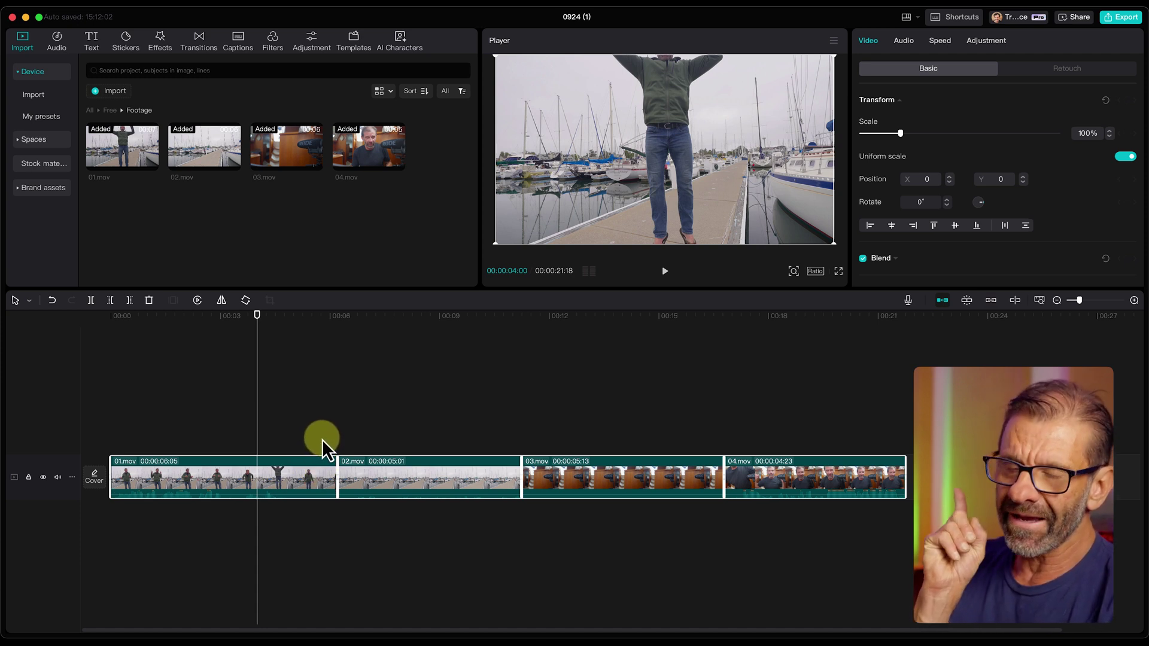
key("w")
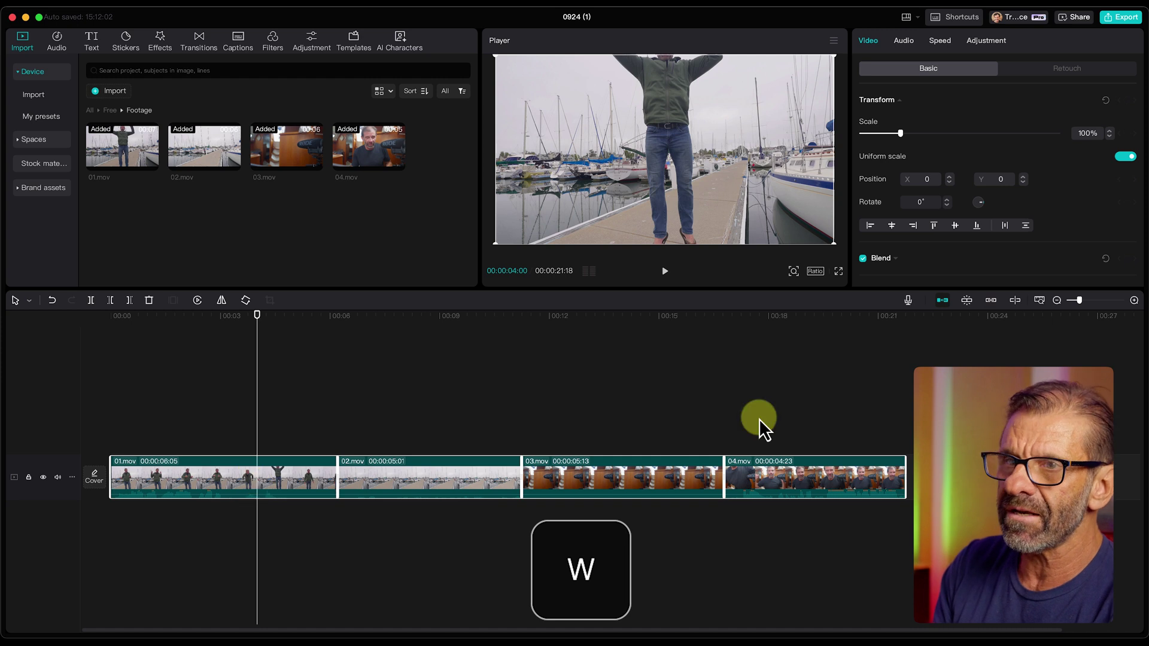
key("w")
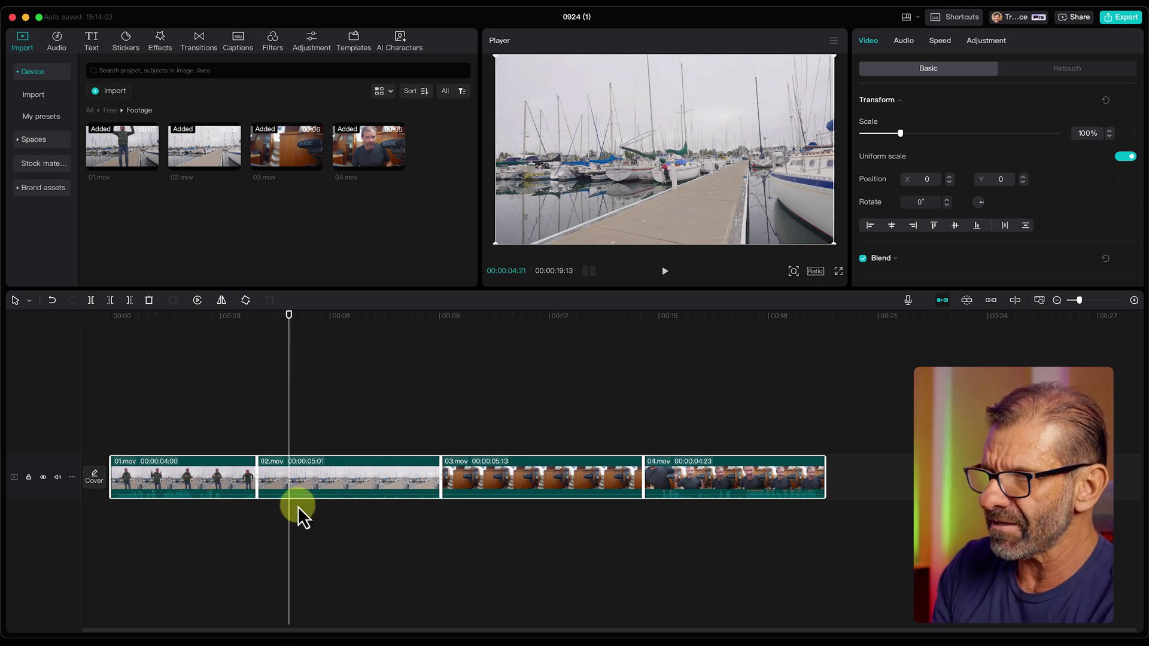
- Cut 02.mov short after the jump, then scrub 03.mov to choose its end point
key("w")
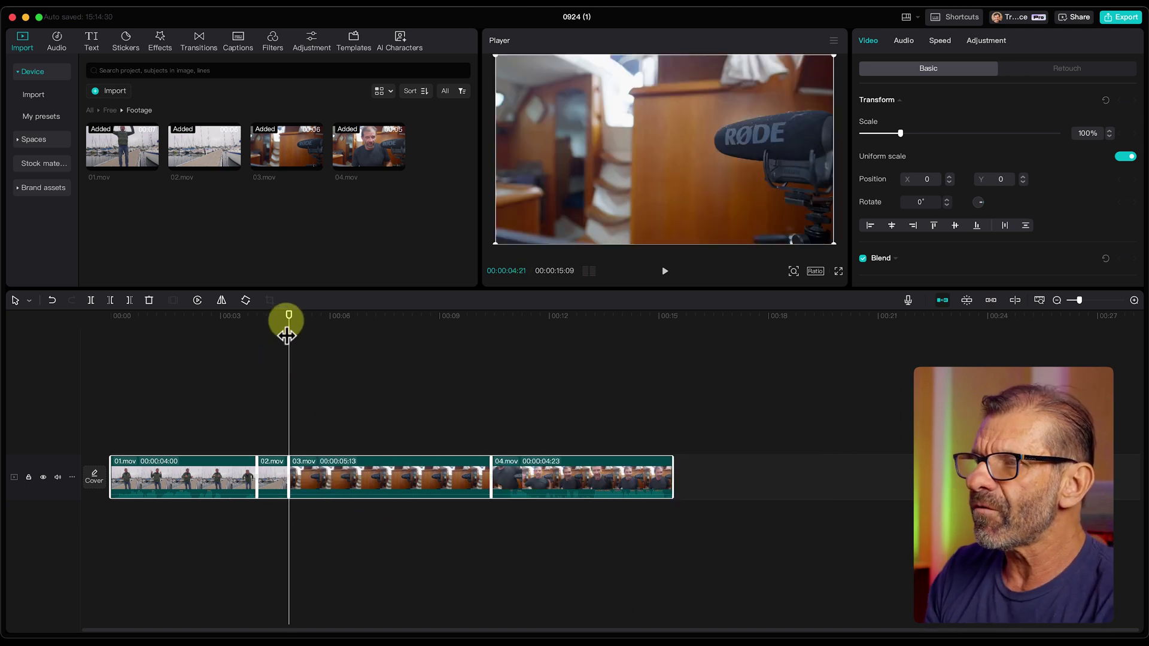
left_click_drag(300, 314, 368, 353)
left_click(669, 160)
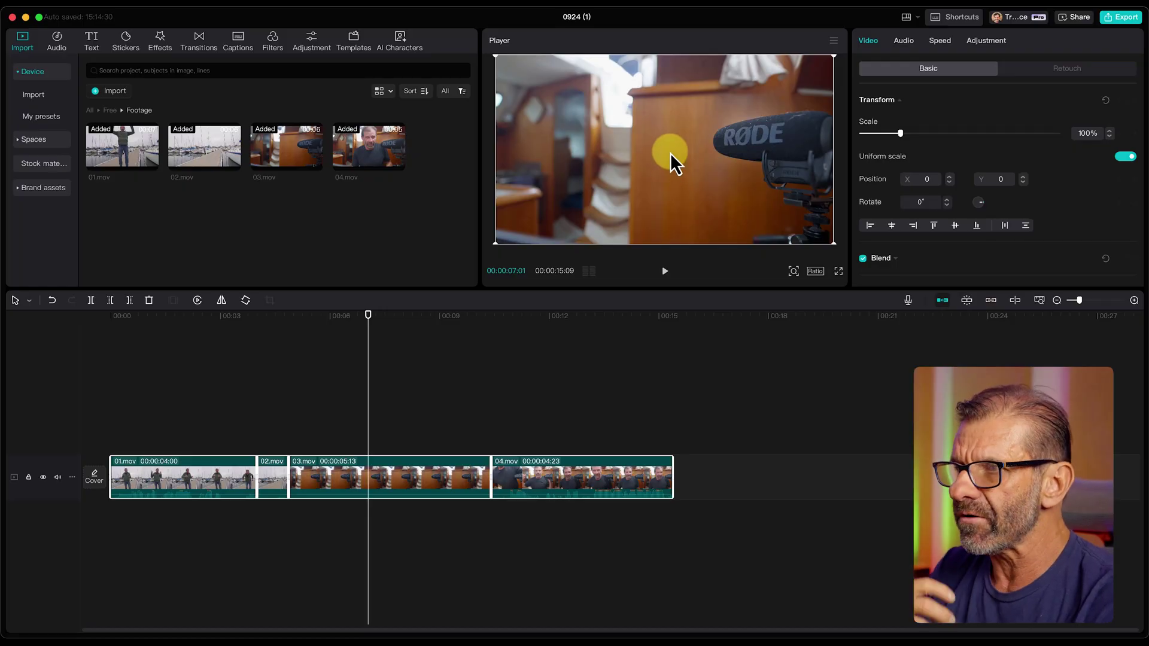
left_click_drag(375, 316, 323, 353)
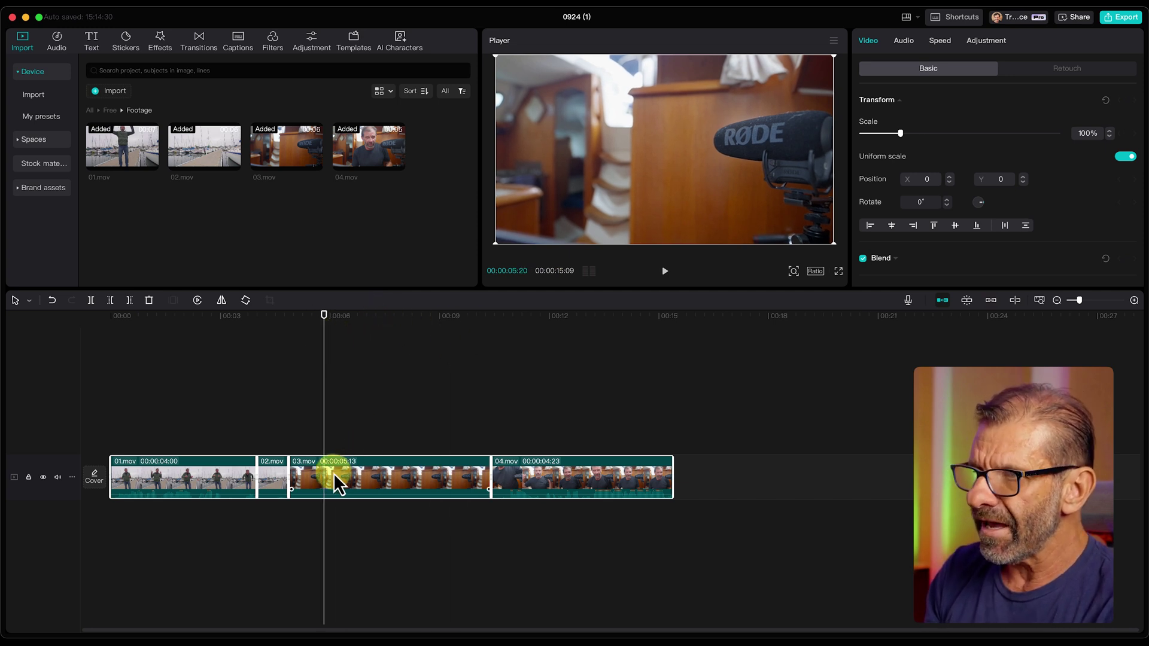
- Trim 03.mov's end at the playhead and cut 04.mov's opening, leaving it 00:00:04:08
key("w")
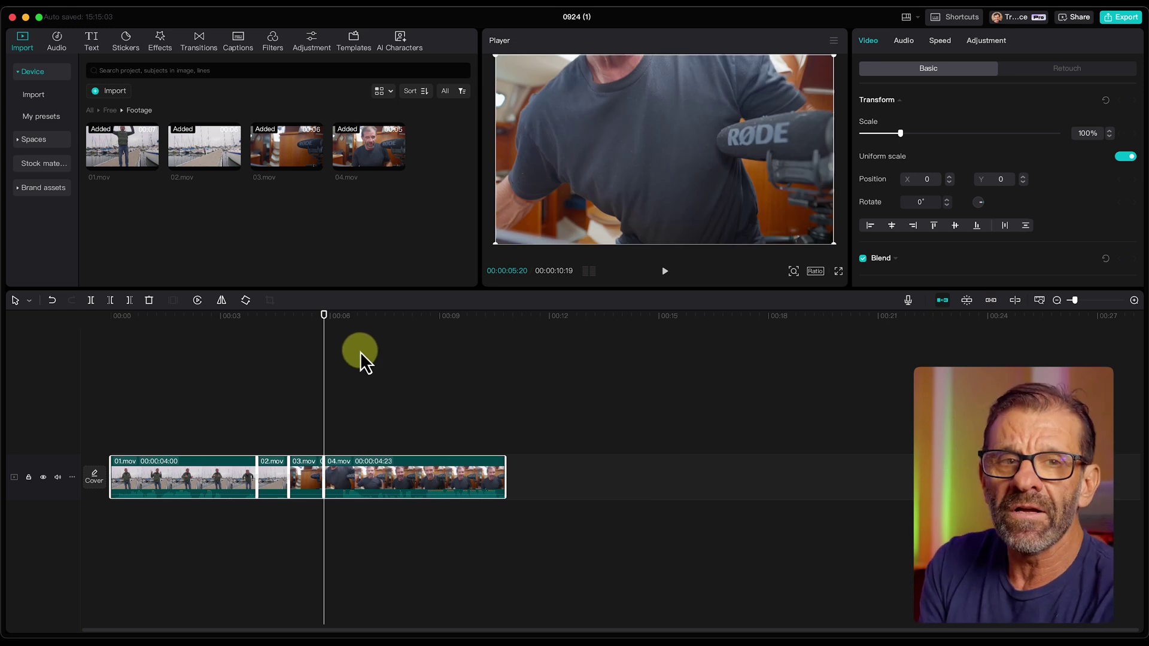
key("Right")
key("Right")
key("Right")
key("Right")
key("Right")
key("Right")
key("Right")
key("Right")
key("Right")
key("Right")
key("Right")
key("Right")
key("Right")
key("Right")
key("Right")
key("Right")
key("Right")
key("Right")
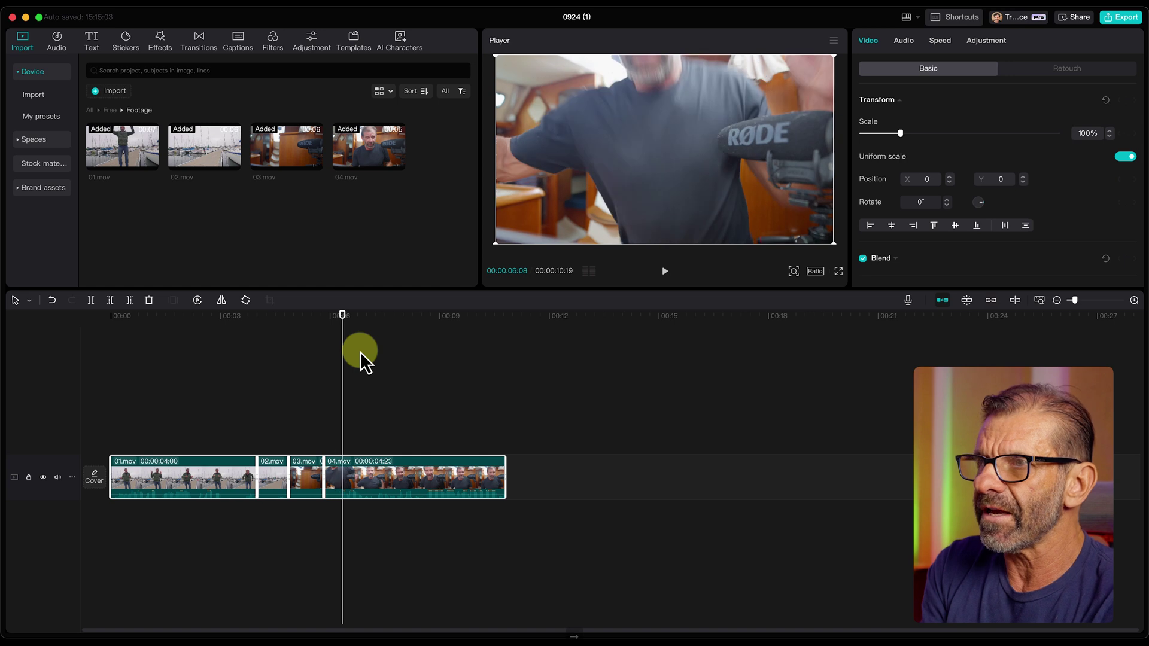
key("Right")
key("Right")
key("Right")
key("Left")
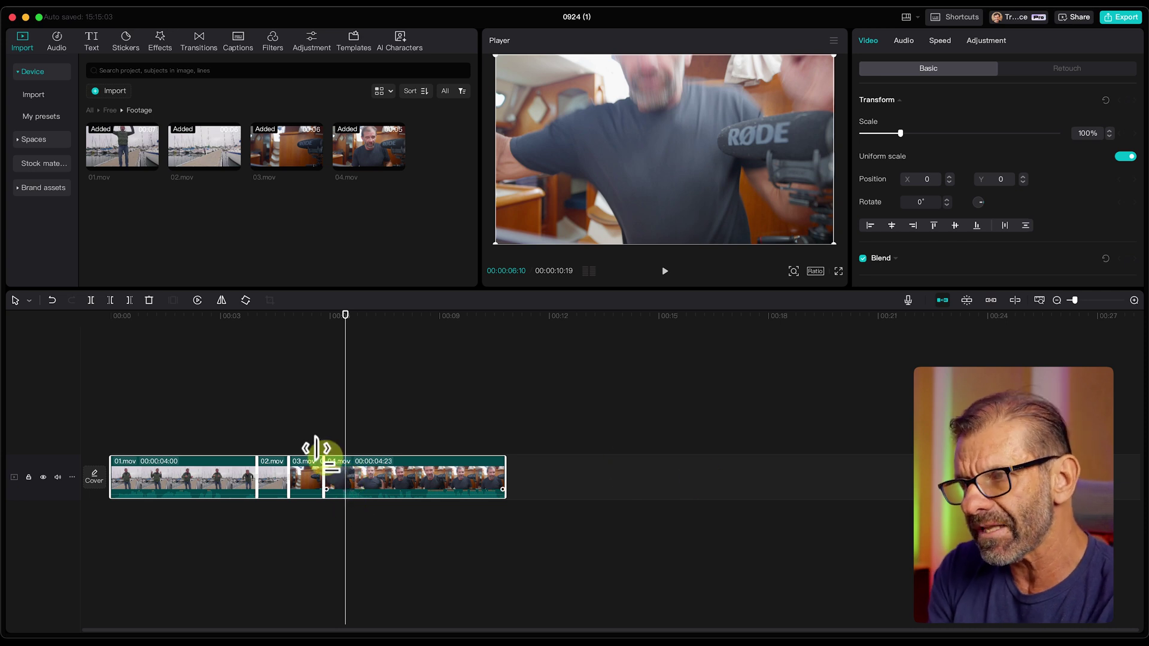
key("q")
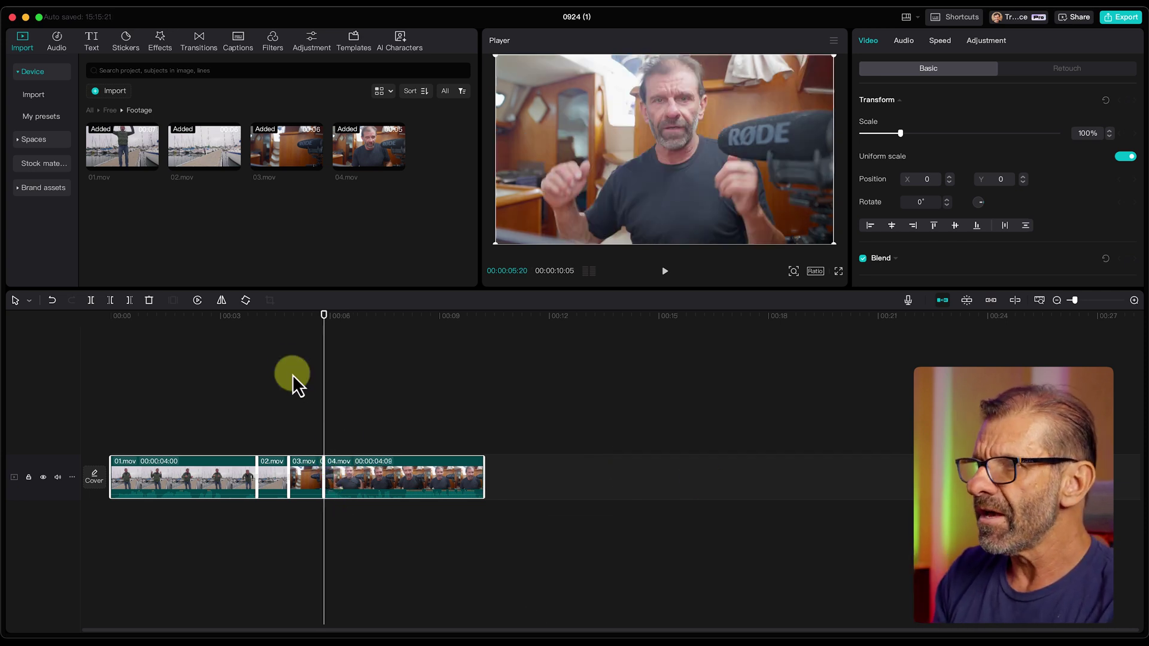
left_click_drag(284, 315, 237, 311)
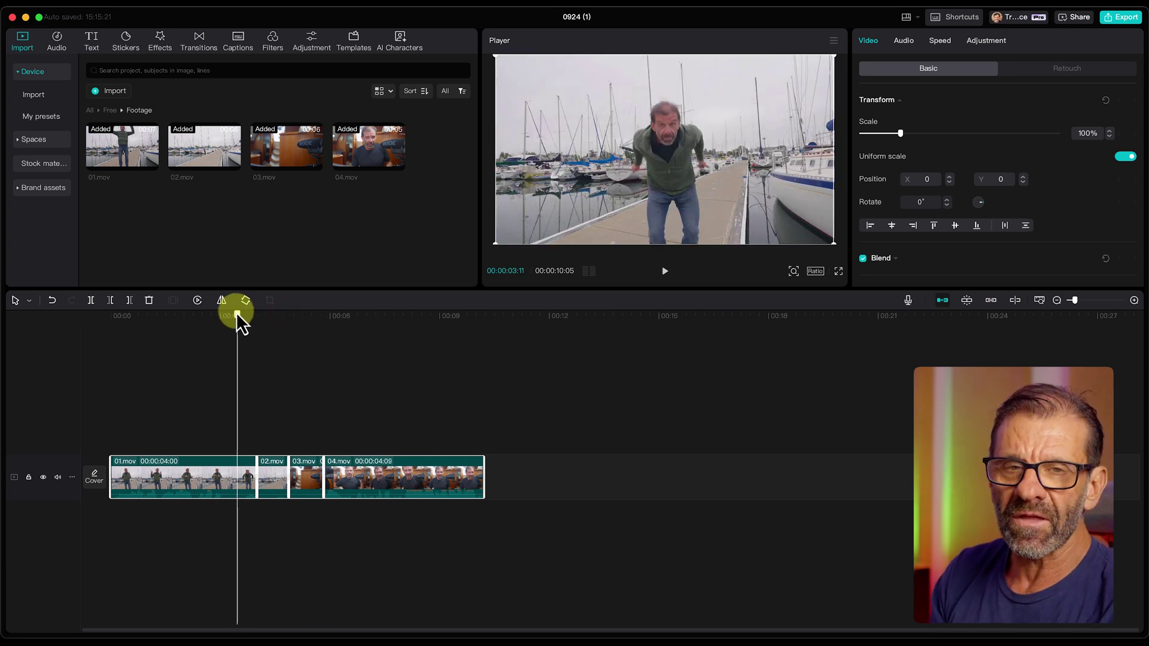
left_click_drag(237, 315, 236, 315)
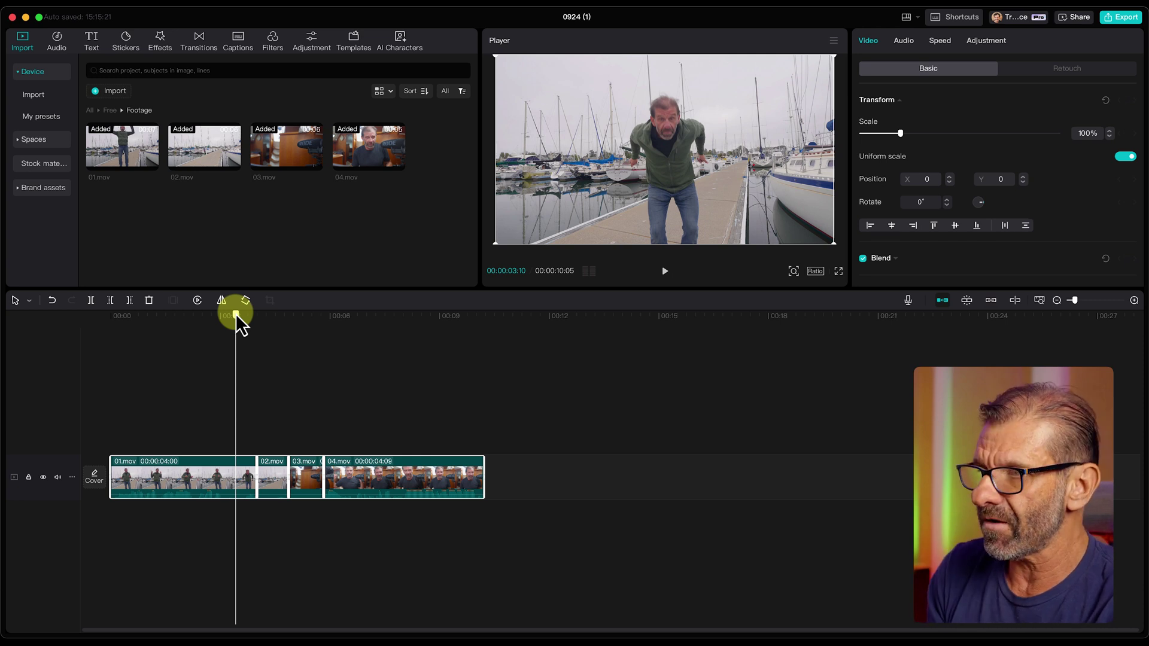
left_click_drag(236, 313, 231, 318)
key("z")
key("space")
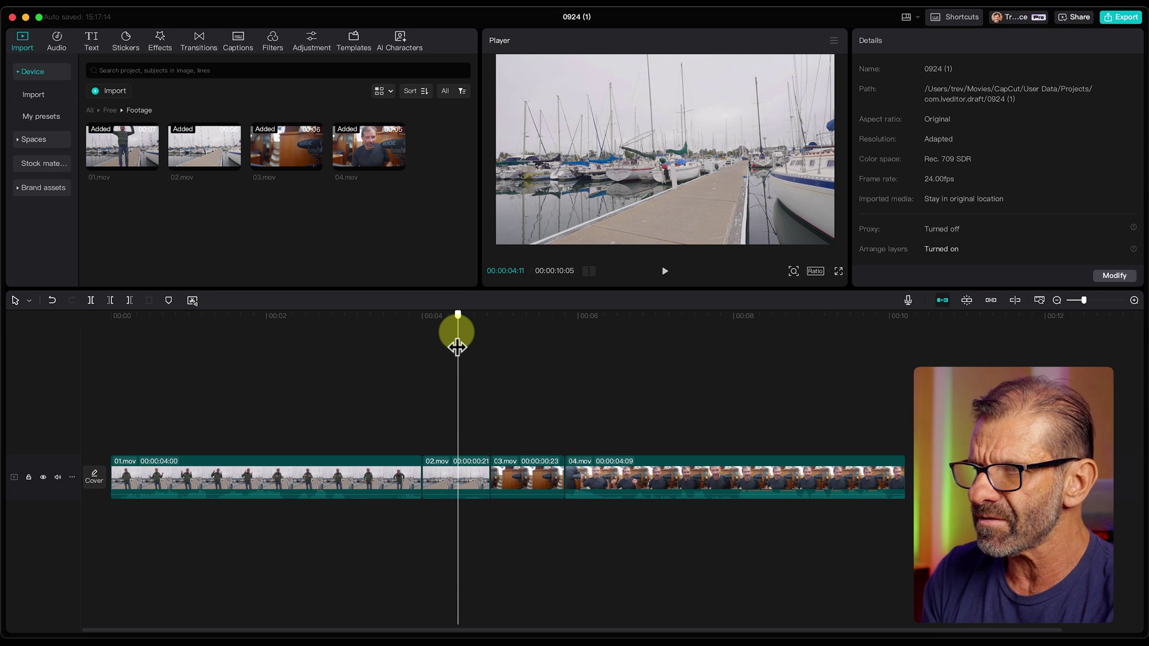
- Trim the tails of 02.mov and 03.mov, then preview the 00:00:09:07 sequence
left_click(469, 469)
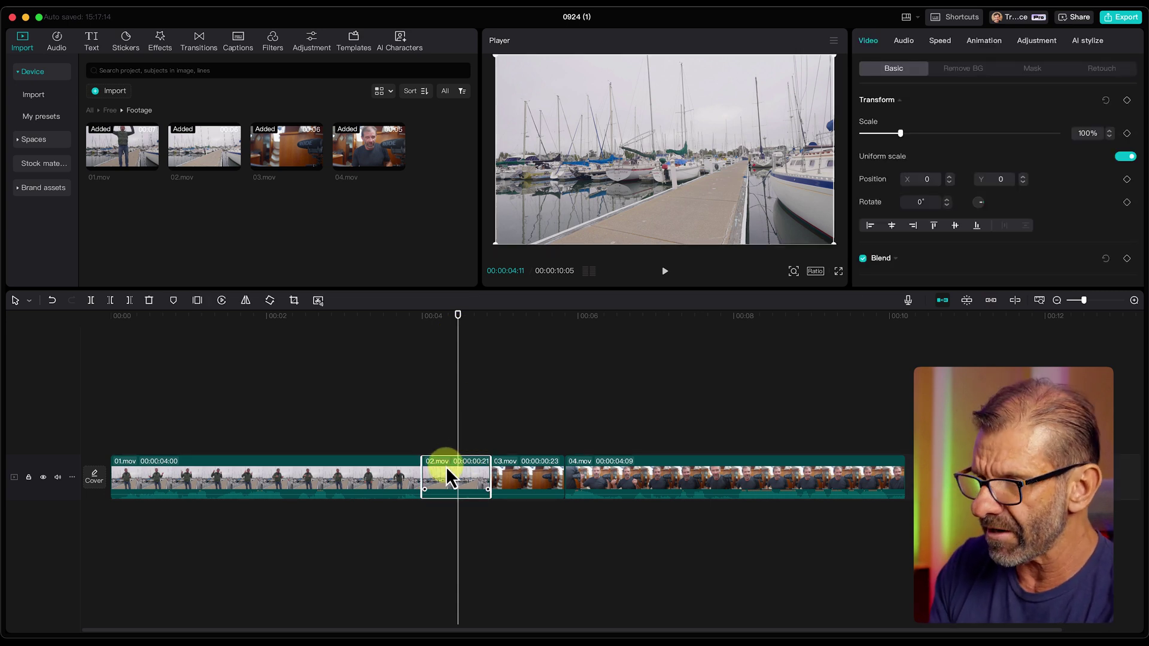
key("w")
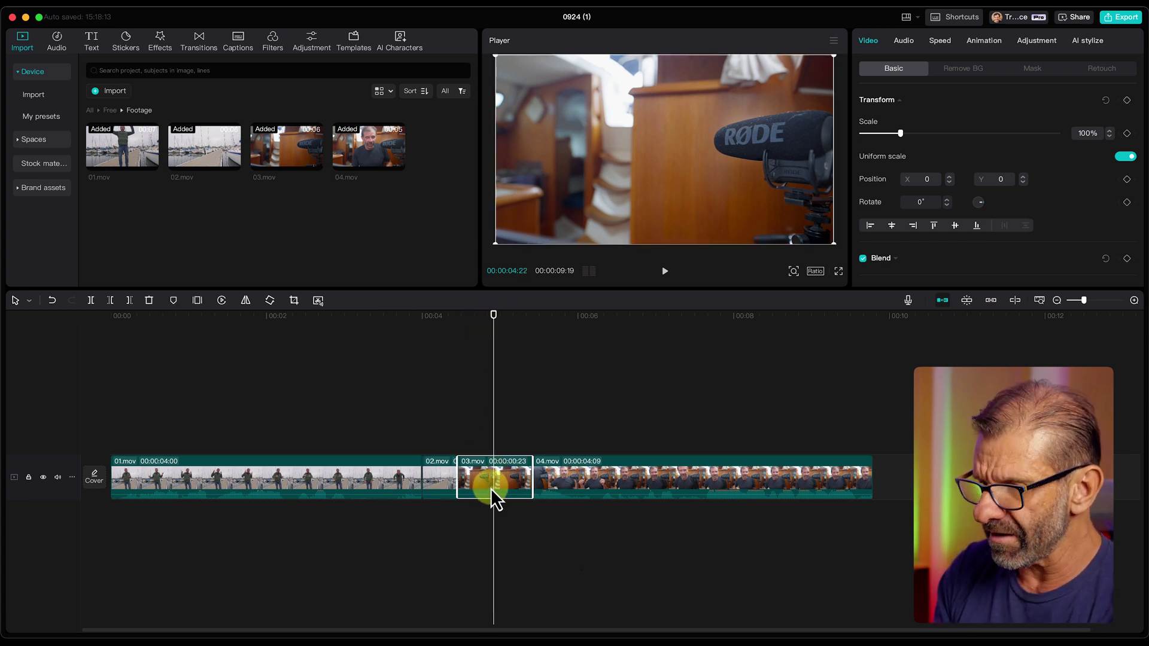
key("w")
left_click_drag(435, 306, 382, 315)
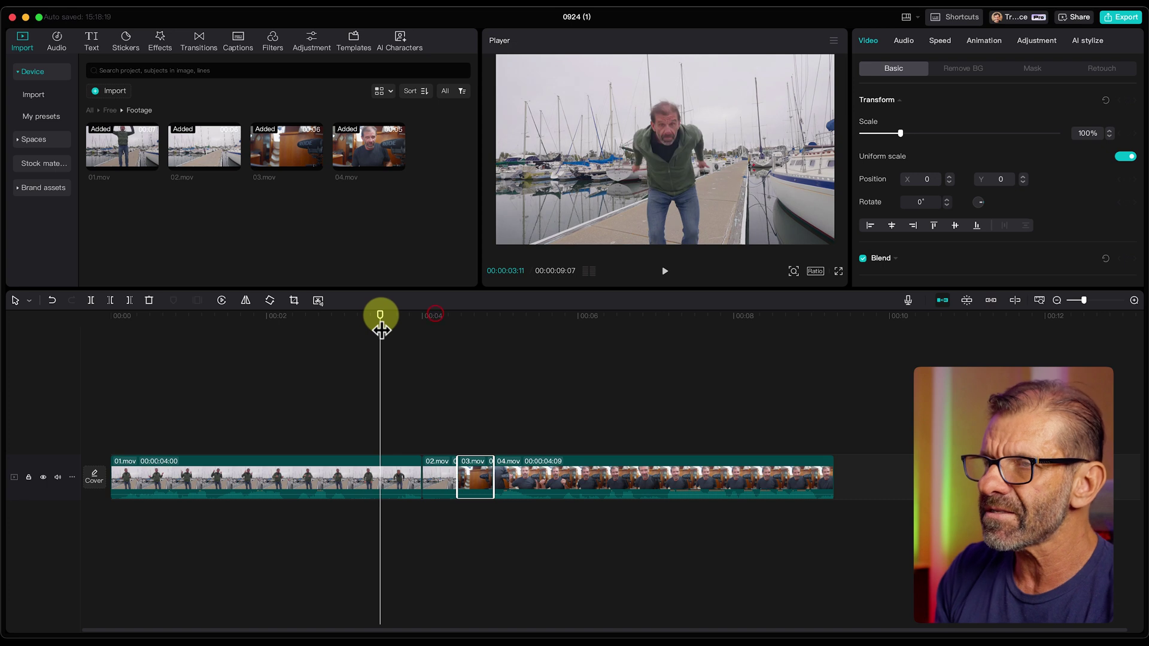
key("space")
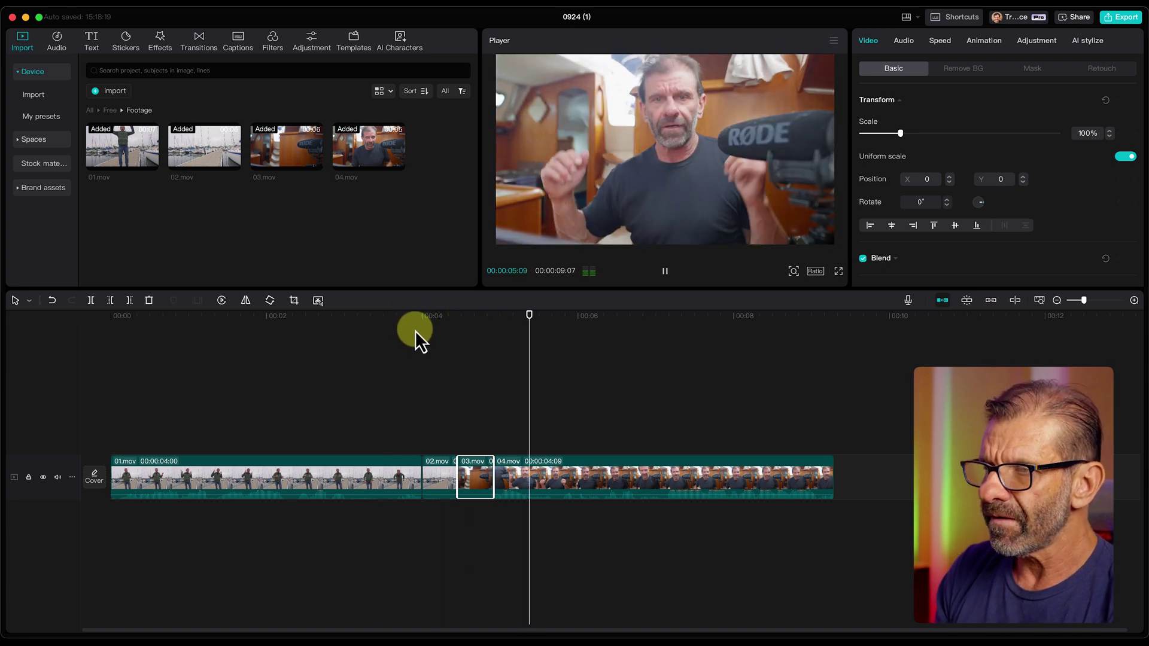
key("space")
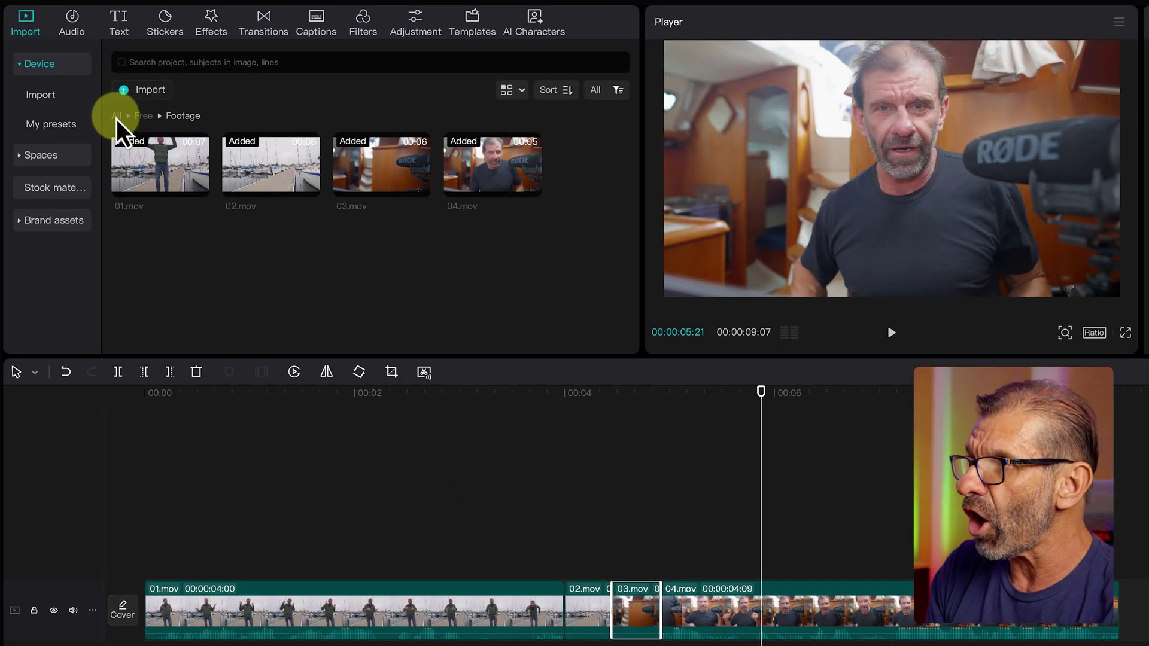
- Open the SFX folder inside the imported Free folder
left_click(90, 111)
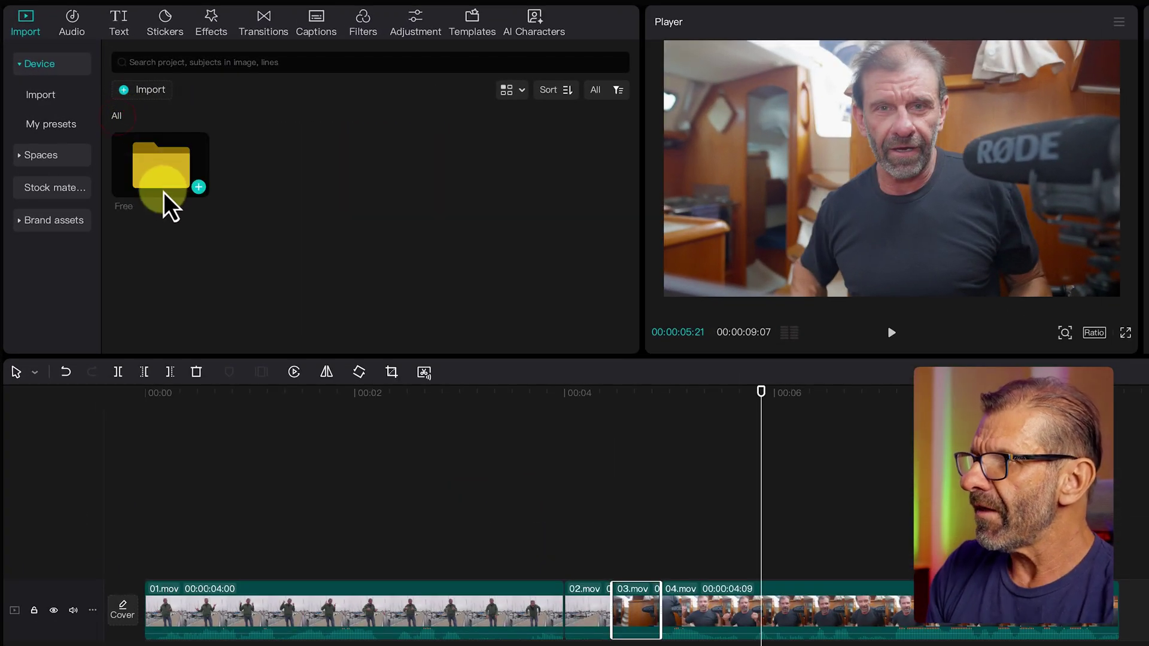
double_click(164, 174)
double_click(271, 164)
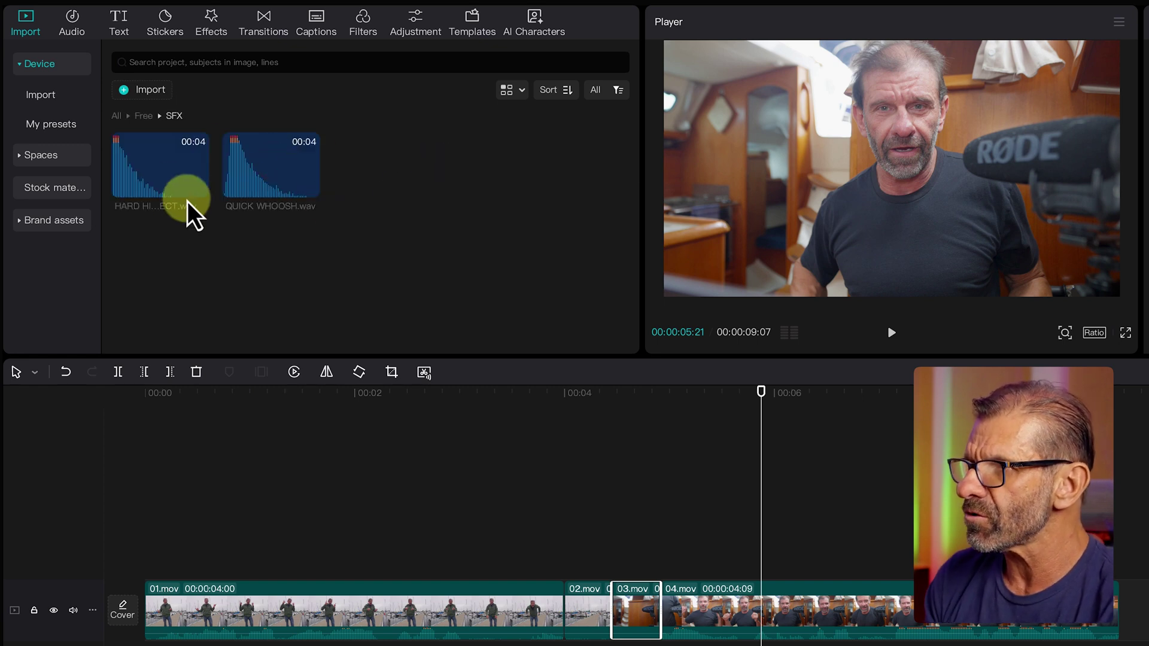
- Preview QUICK WHOOSH.wav and HARD HIT EFFECT.wav, then drop the whoosh onto an audio track
left_click(275, 163)
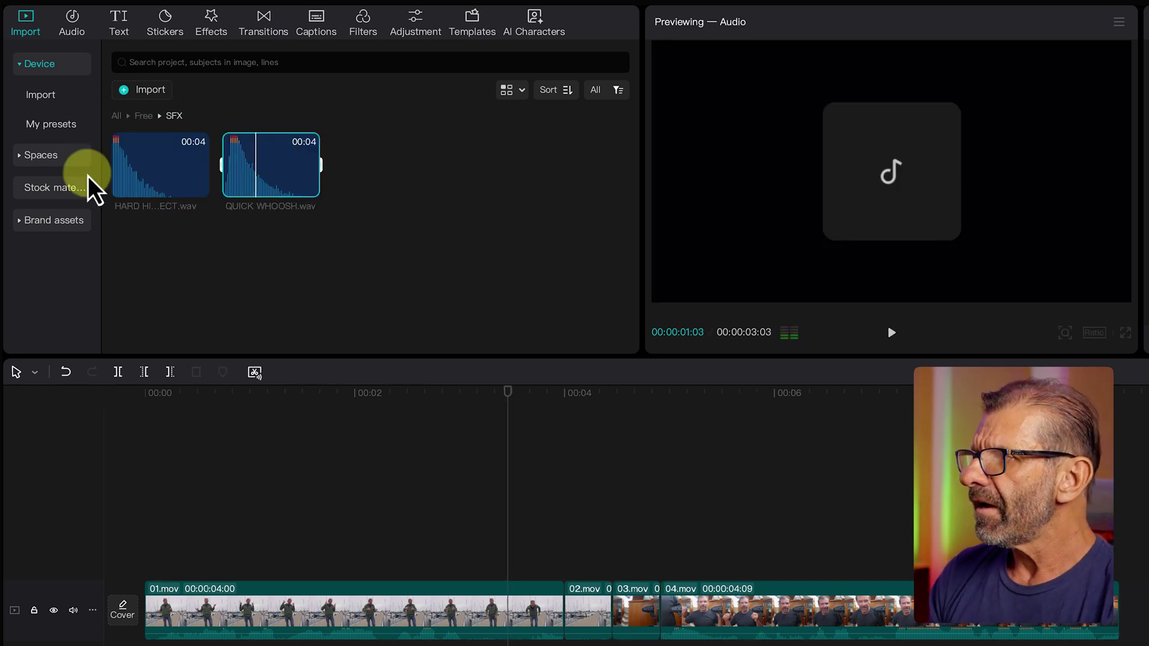
left_click(127, 167)
left_click(131, 168)
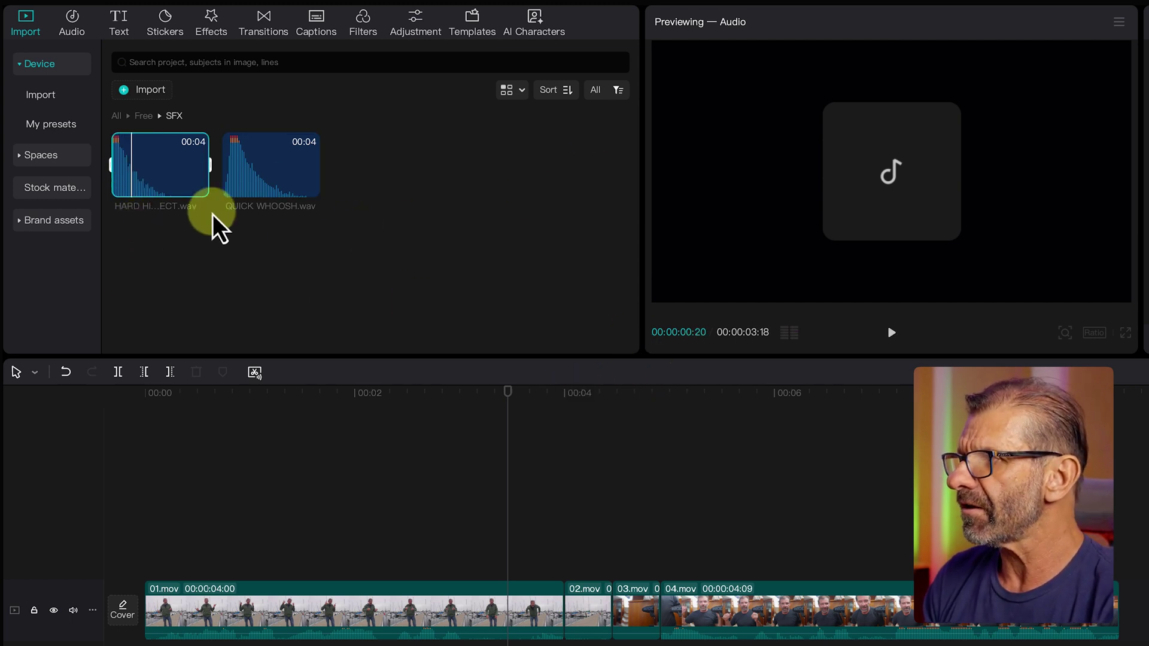
mouse_move(302, 180)
left_click_drag(294, 176, 515, 645)
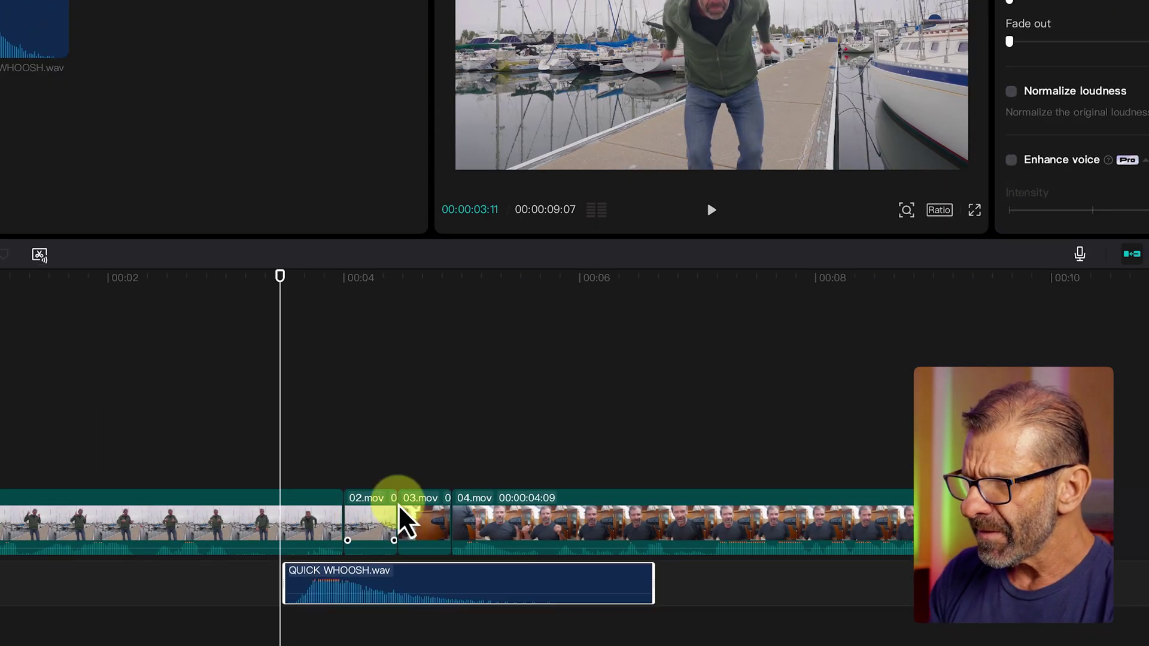
- Position the QUICK WHOOSH clip at the playhead around 00:03:22
left_click(333, 277)
left_click(347, 584)
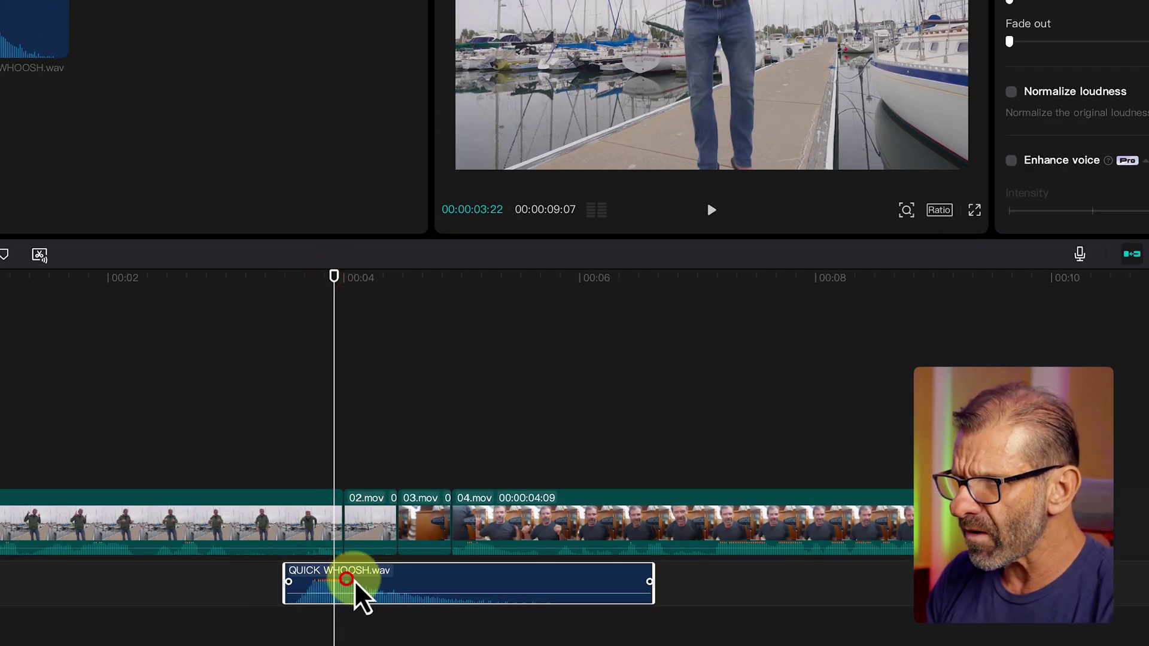
left_click_drag(355, 581, 352, 584)
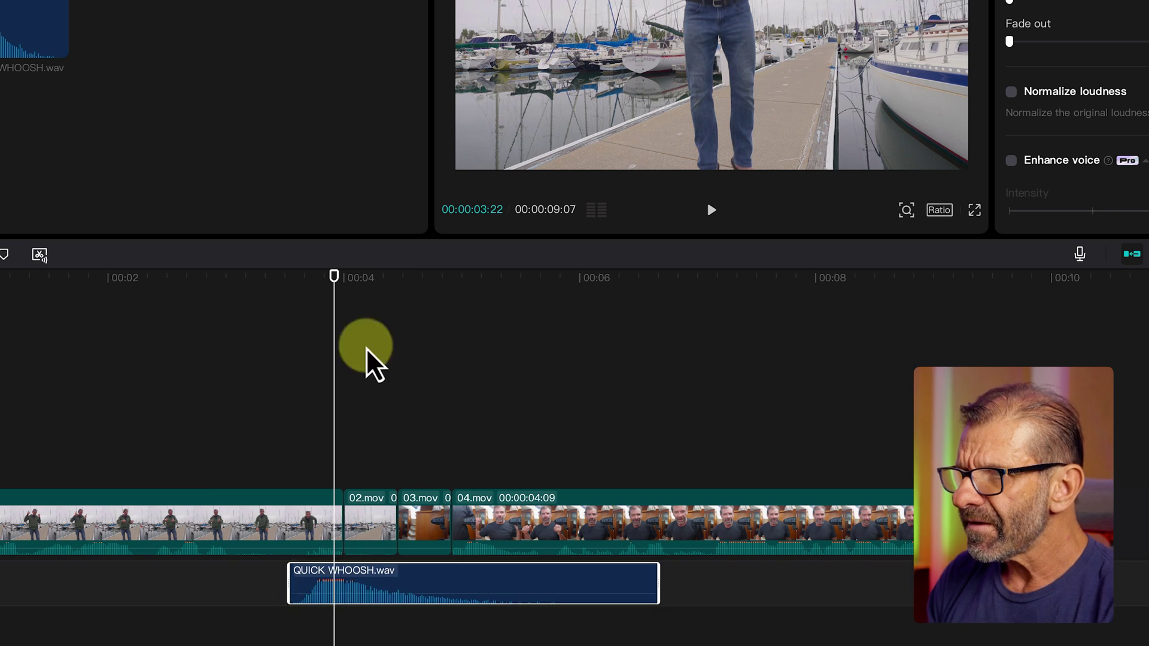
mouse_move(351, 281)
left_mouse_down()
mouse_move(331, 288)
mouse_move(345, 293)
left_mouse_up()
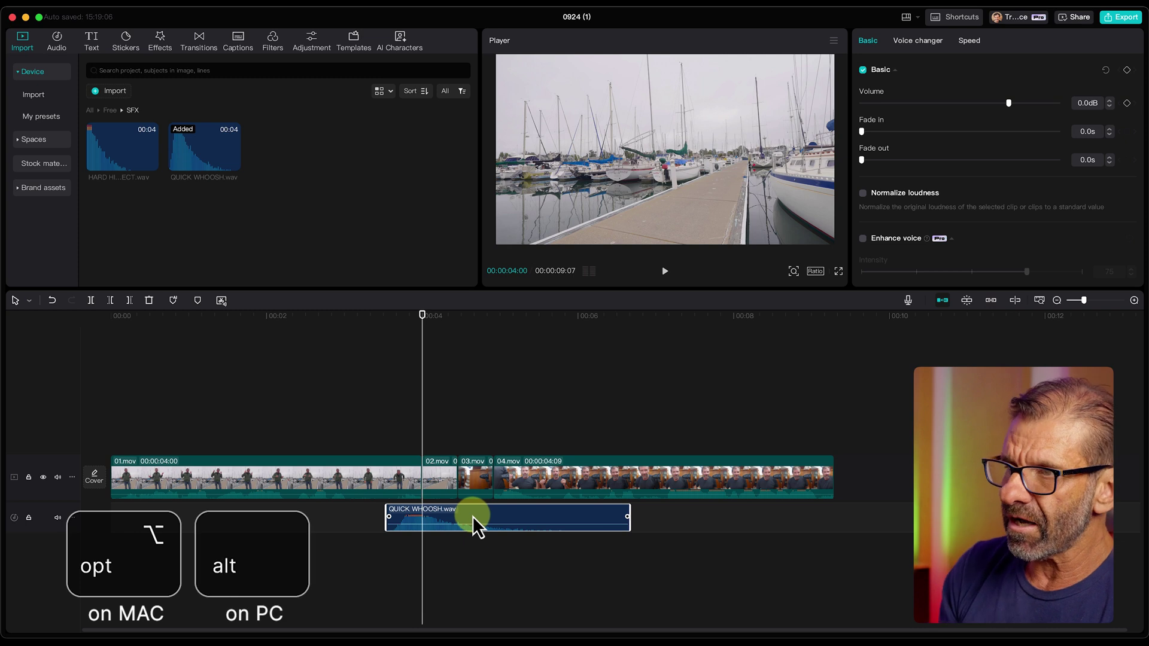
- Copy the whoosh to a new track and add HARD HIT EFFECT on another track near 00:04:22
left_click_drag(498, 514, 570, 545)
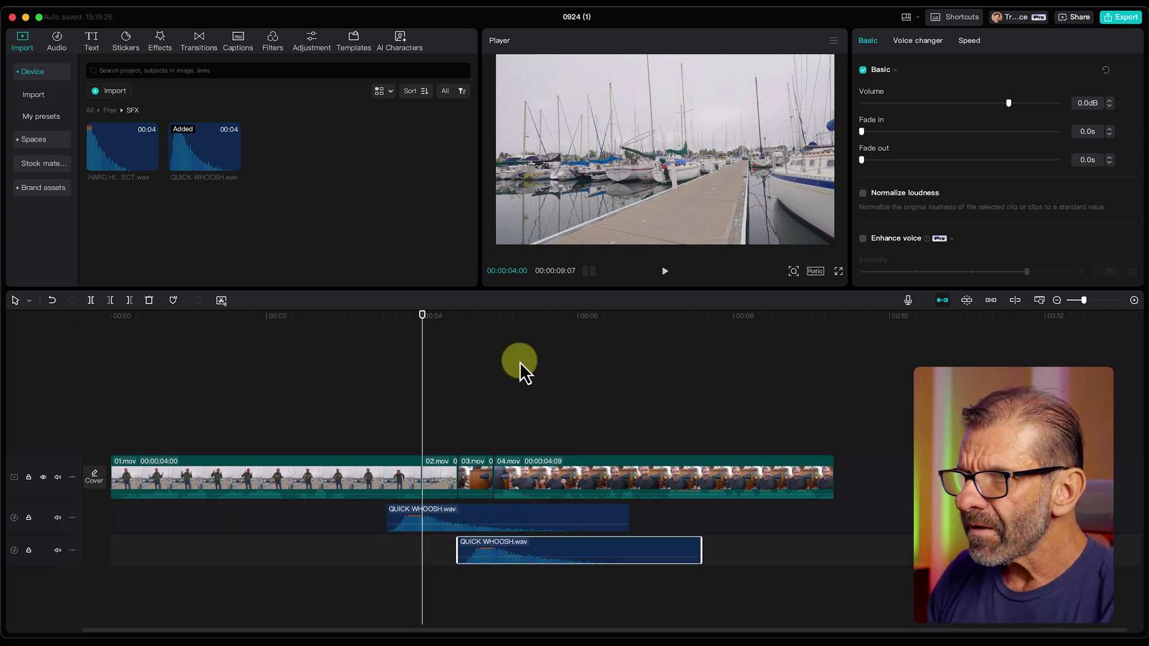
left_click_drag(515, 314, 493, 333)
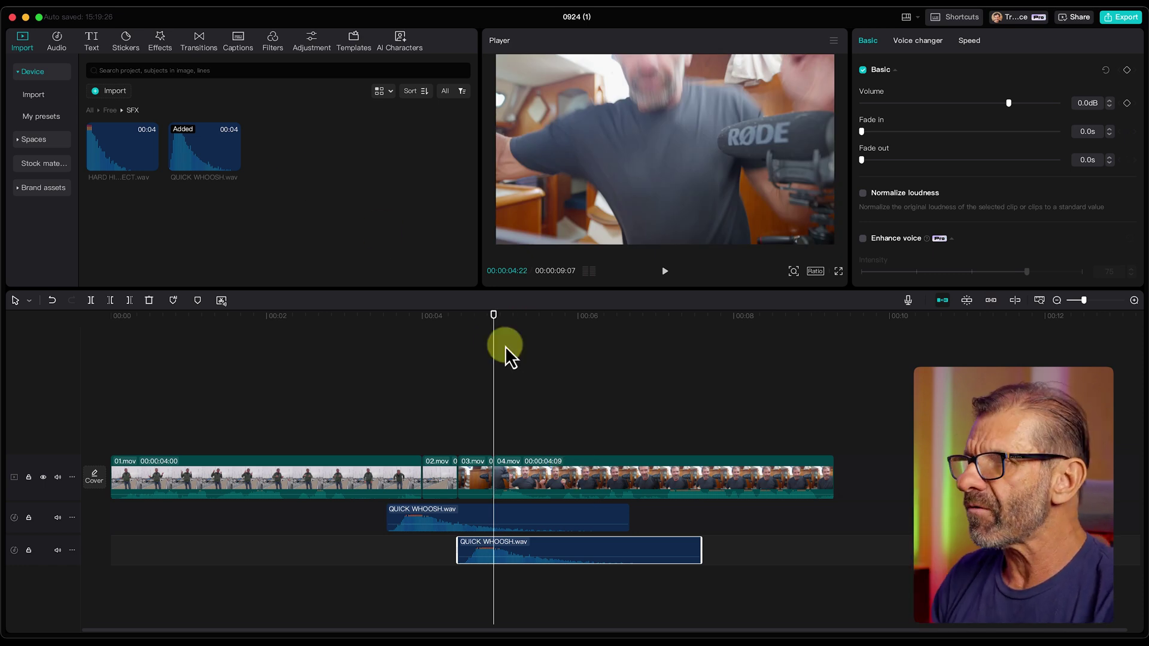
left_click_drag(106, 139, 464, 581)
mouse_move(480, 316)
left_mouse_down()
mouse_move(475, 333)
mouse_move(494, 332)
left_mouse_up()
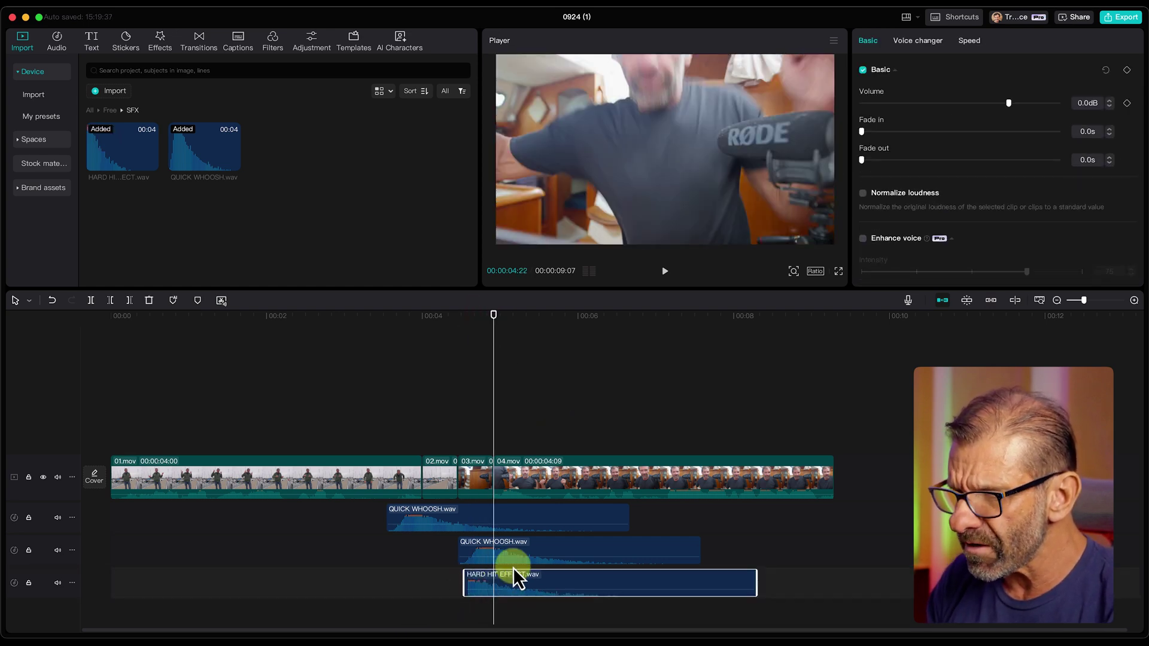
left_click_drag(523, 575, 533, 574)
left_click(561, 549)
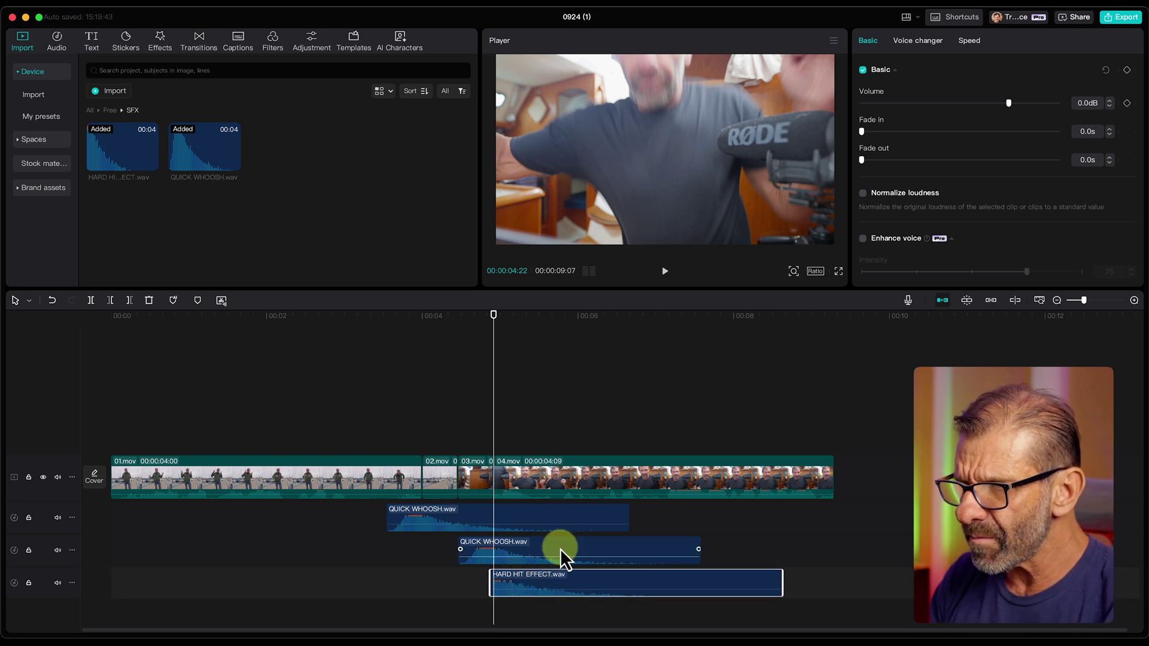
- Play back the sound effects over the cuts from 00:03:07
left_click(370, 315)
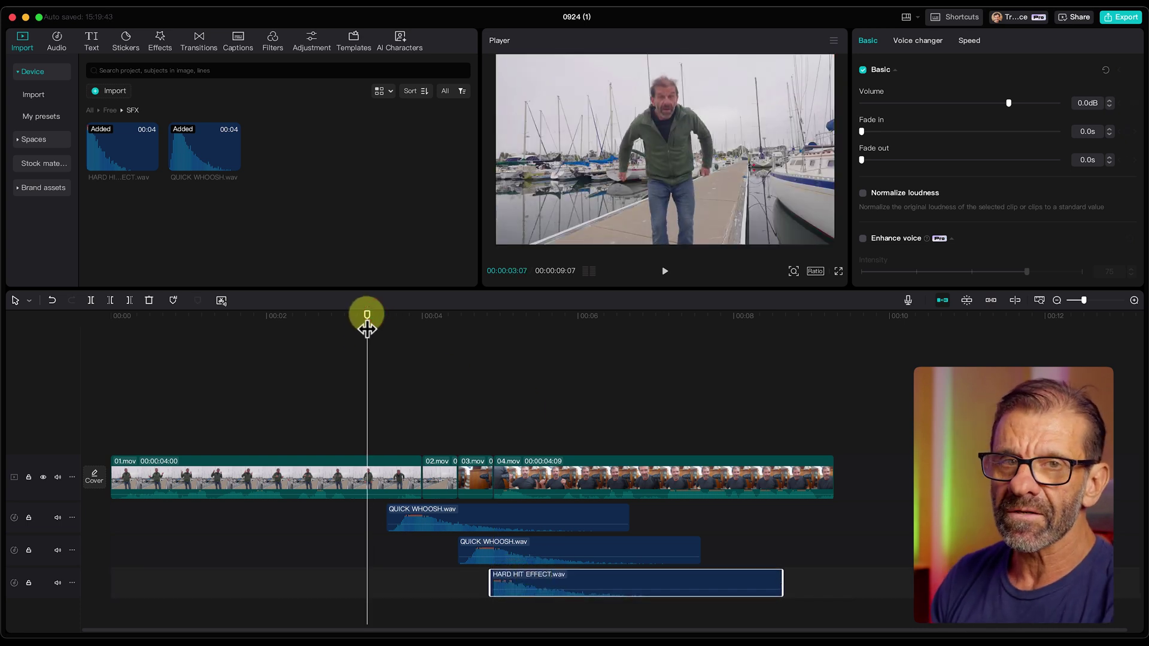
key("space")
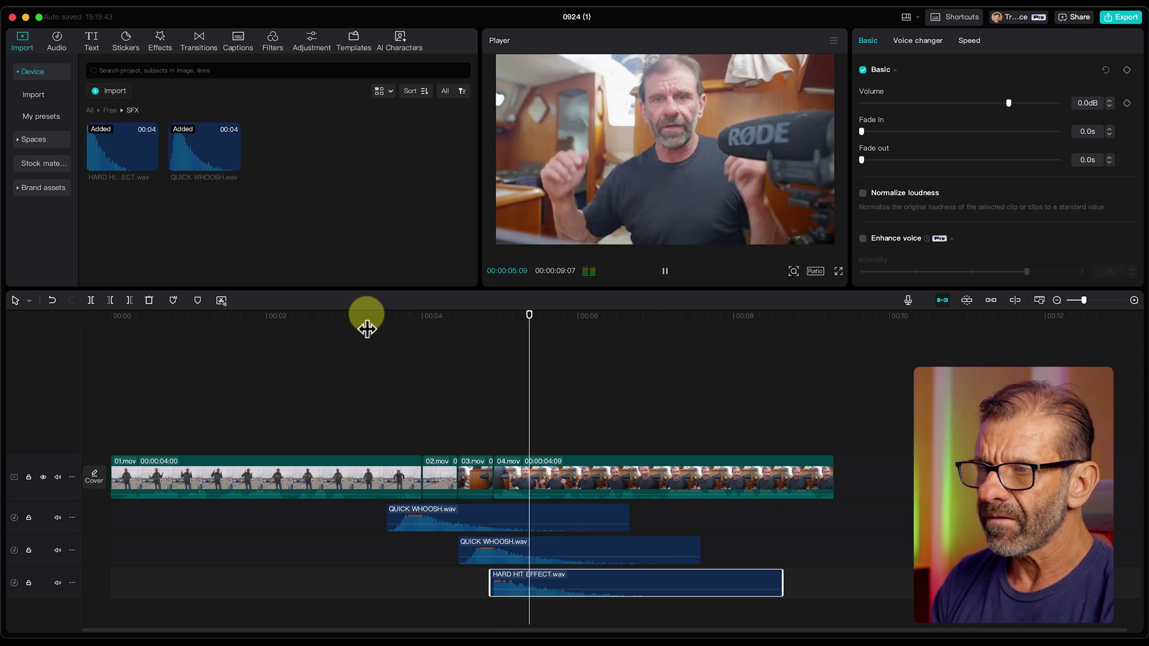
key("space")
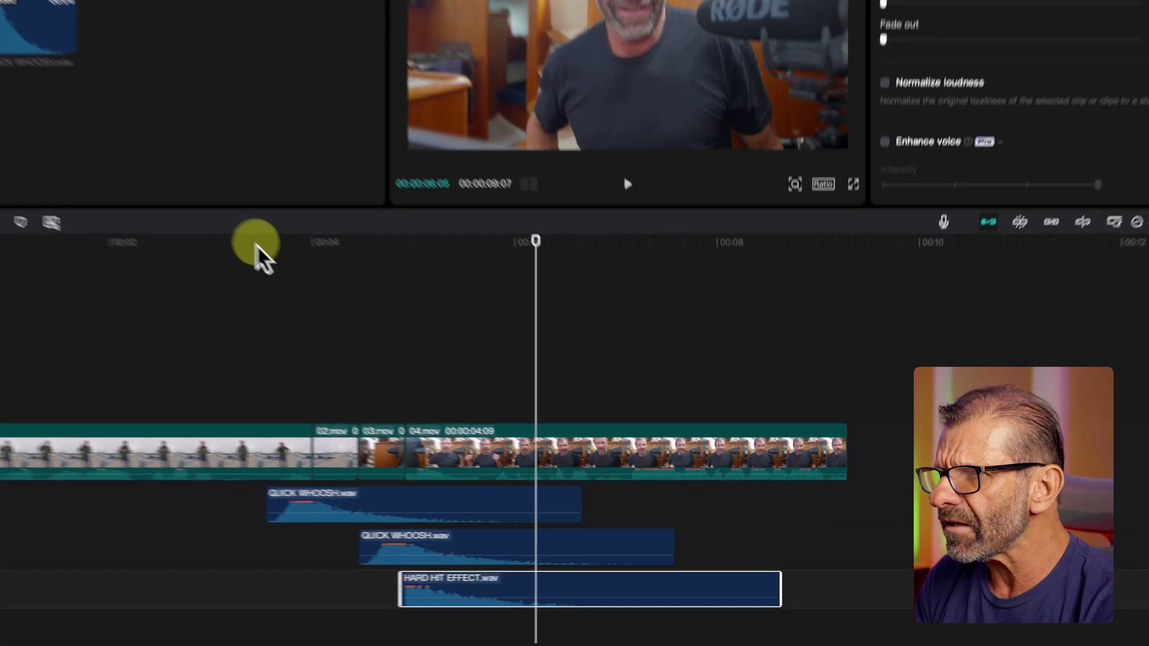
- Nudge the whoosh clips slightly later and replay from 00:03:07 to check timing
left_click(395, 314)
left_click_drag(233, 231, 287, 230)
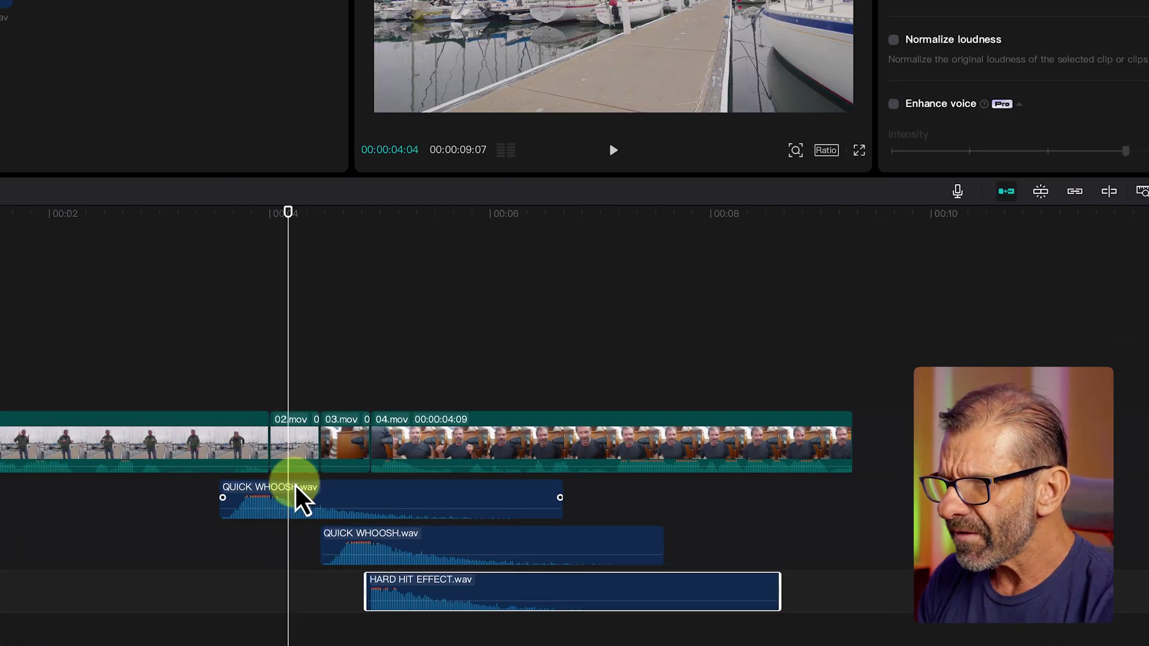
left_click_drag(303, 500, 312, 501)
left_click(228, 221)
key("space")
left_click_drag(347, 545, 357, 545)
left_click(336, 236)
left_click(213, 216)
key("space")
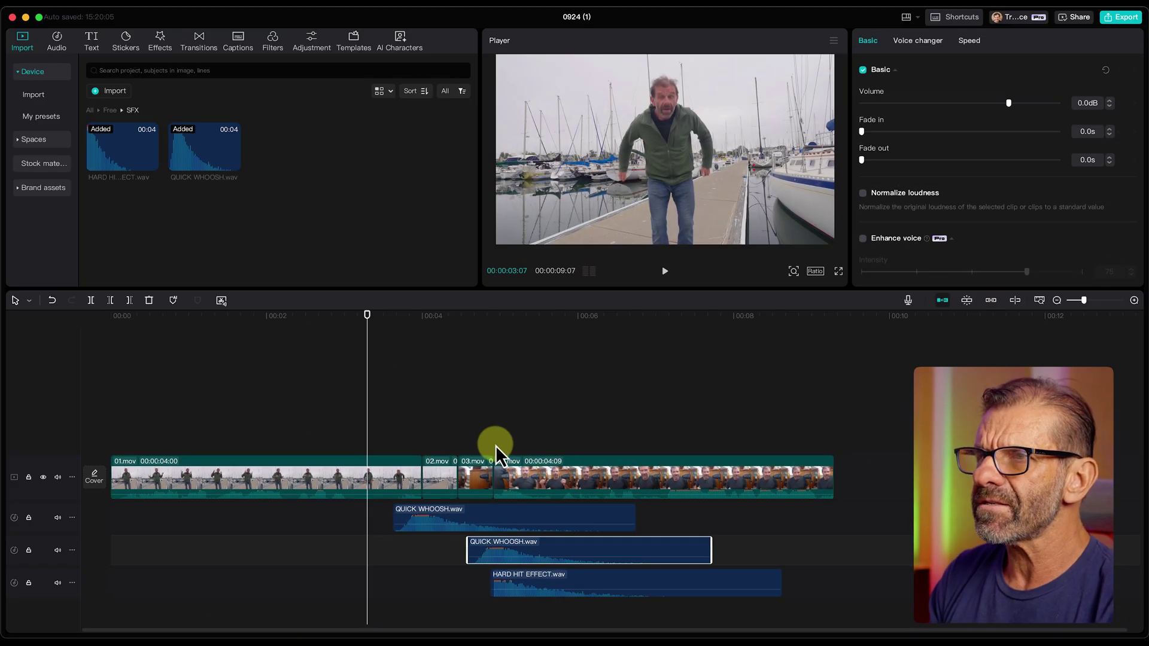
key("space")
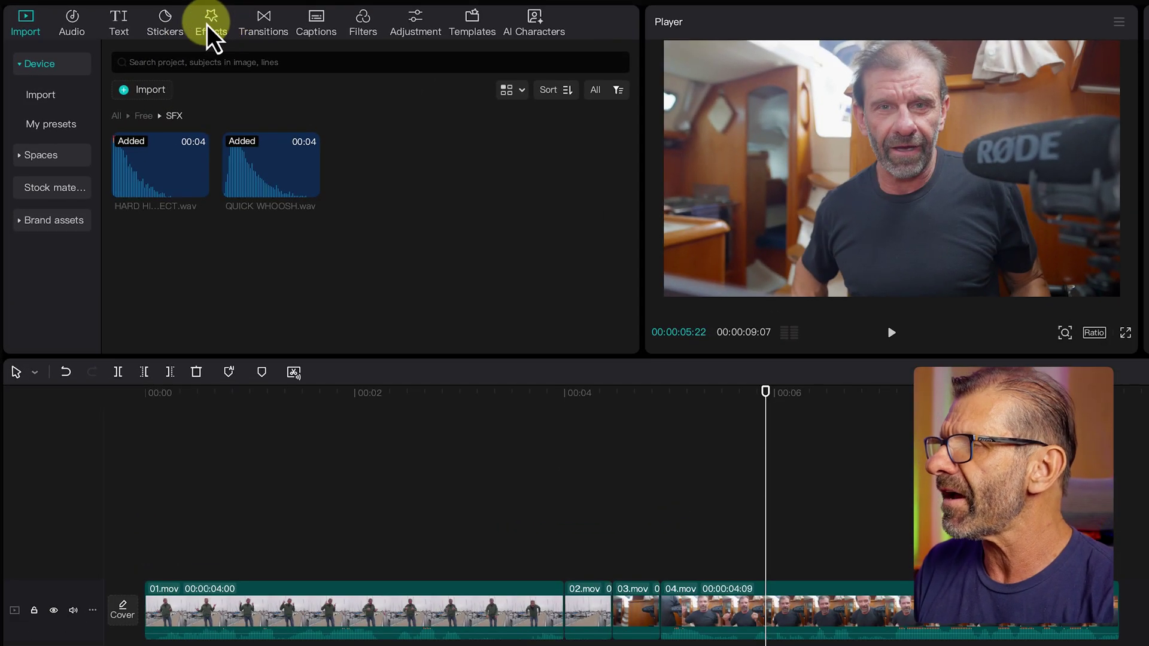
- Search the video Effects library for 'teleportation'
left_click(161, 42)
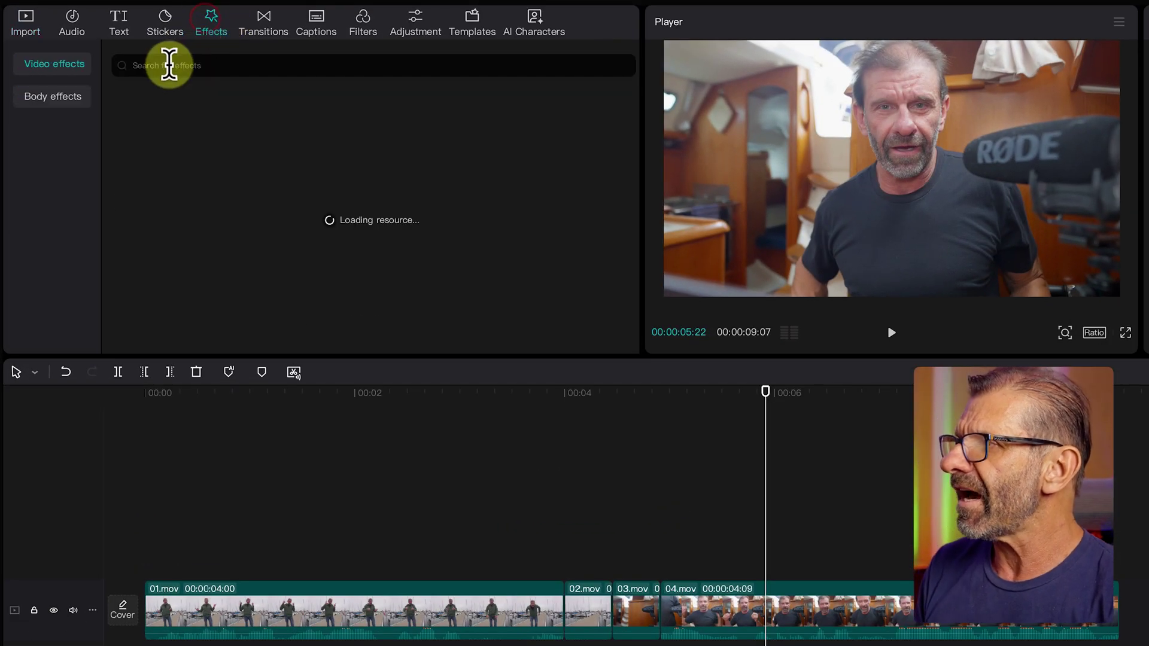
left_click(169, 64)
type("teleportat")
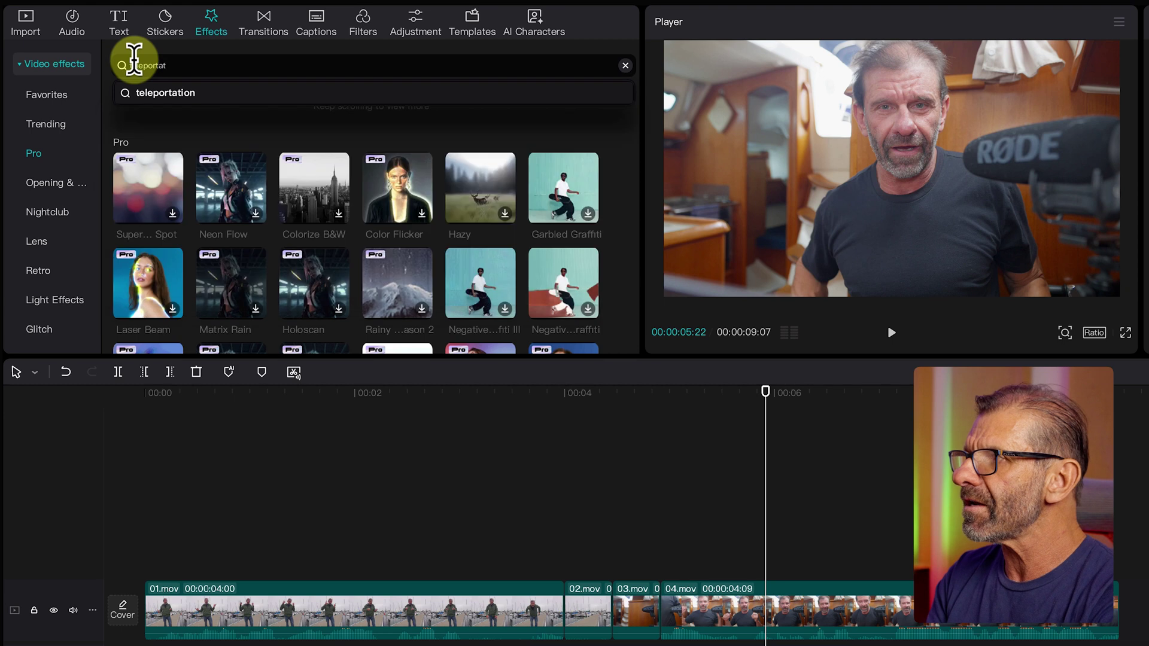
type("ion")
key("Return")
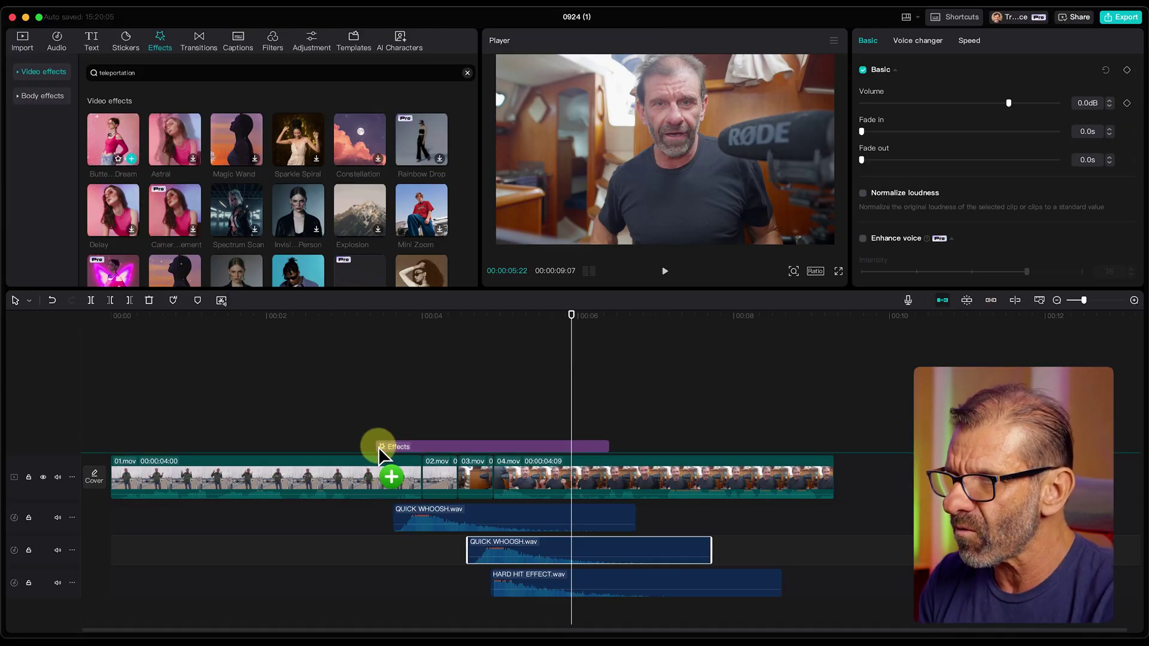
- Add a Butterfly Dream effect above the first cut, shift it slightly later, and preview it
left_click_drag(378, 447, 380, 447)
mouse_move(386, 322)
left_mouse_down()
mouse_move(425, 338)
mouse_move(444, 329)
mouse_move(403, 328)
left_mouse_up()
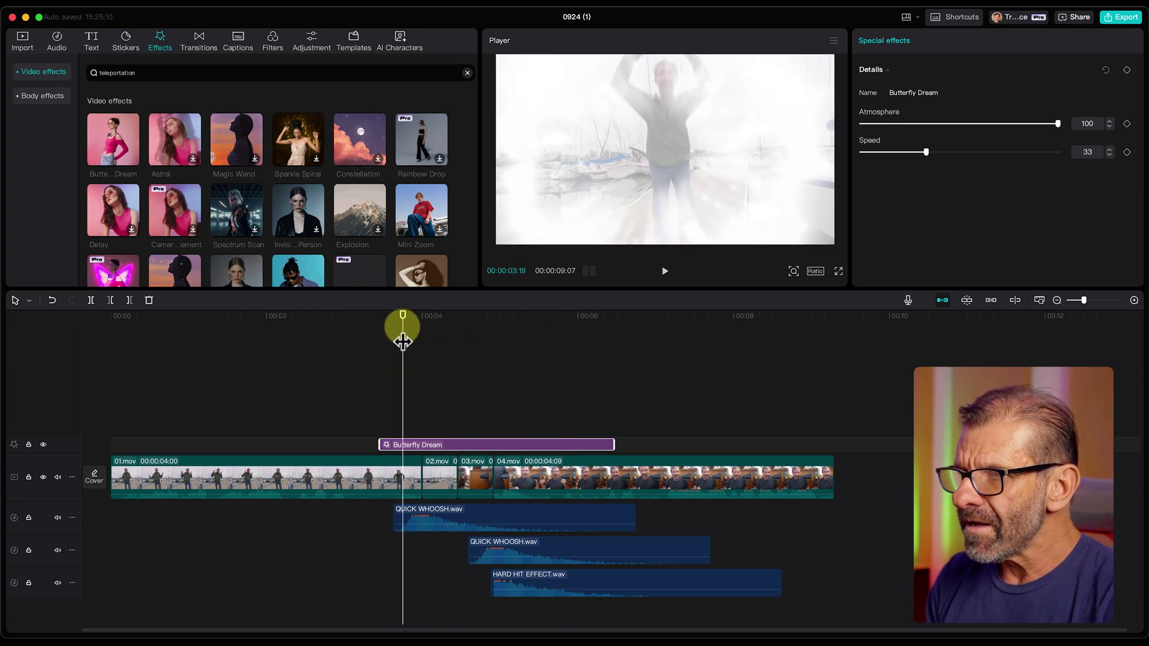
left_click_drag(437, 445, 456, 450)
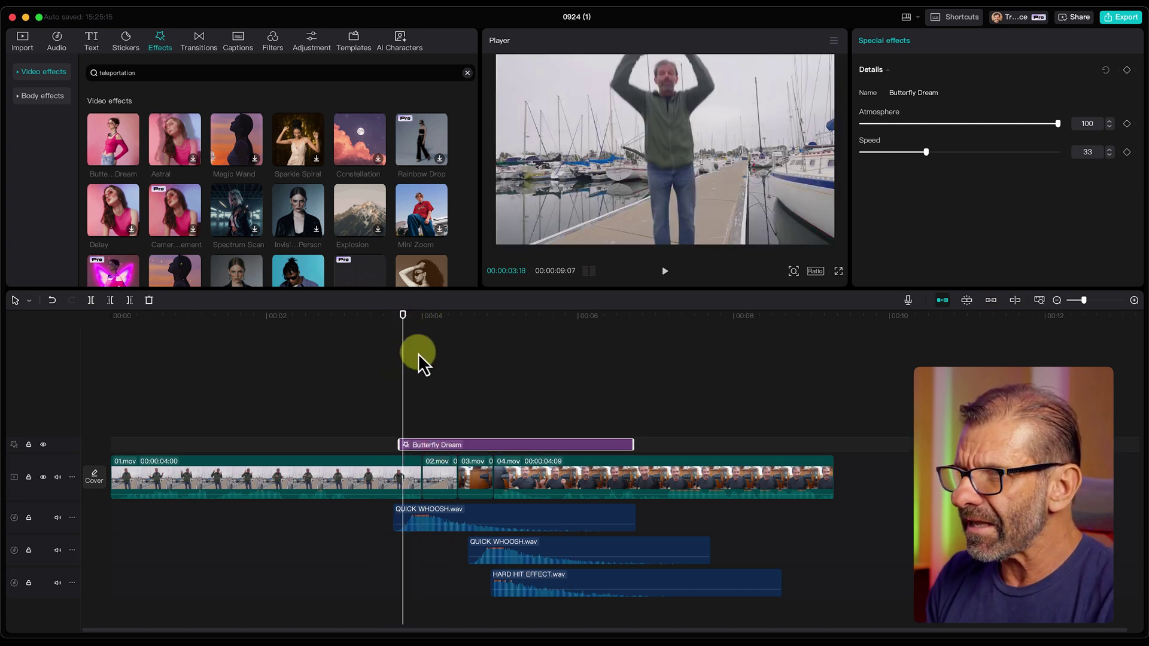
left_click_drag(396, 321, 363, 341)
key("space")
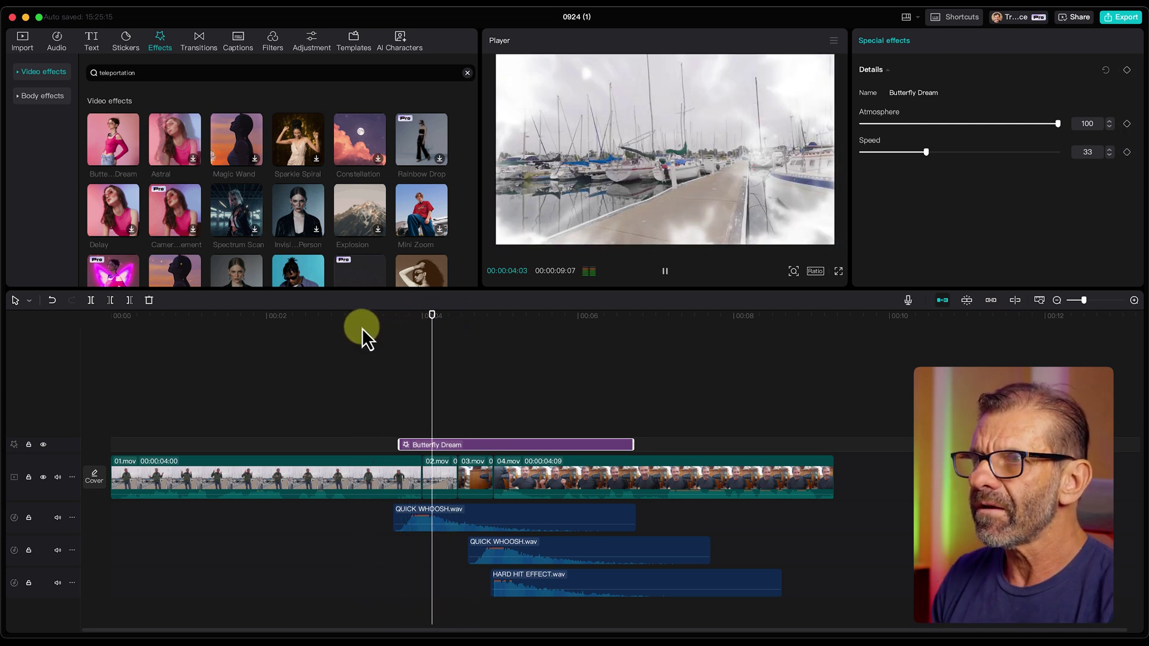
key("space")
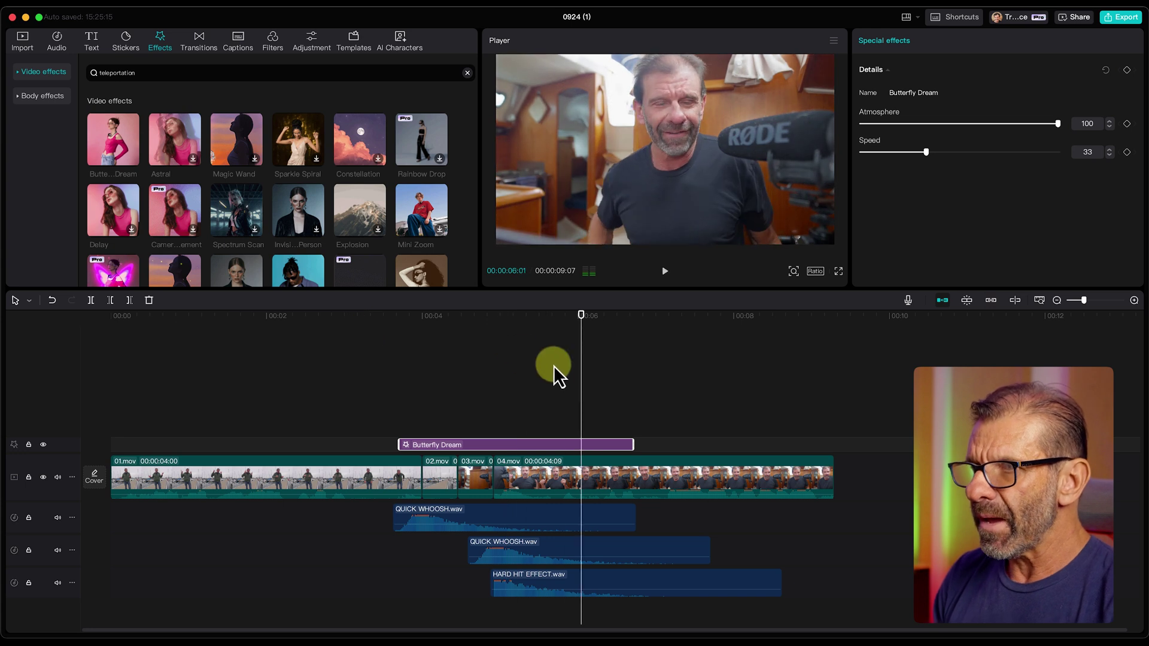
- Trim the first Butterfly Dream effect so it ends where 03.mov starts
left_click(471, 316)
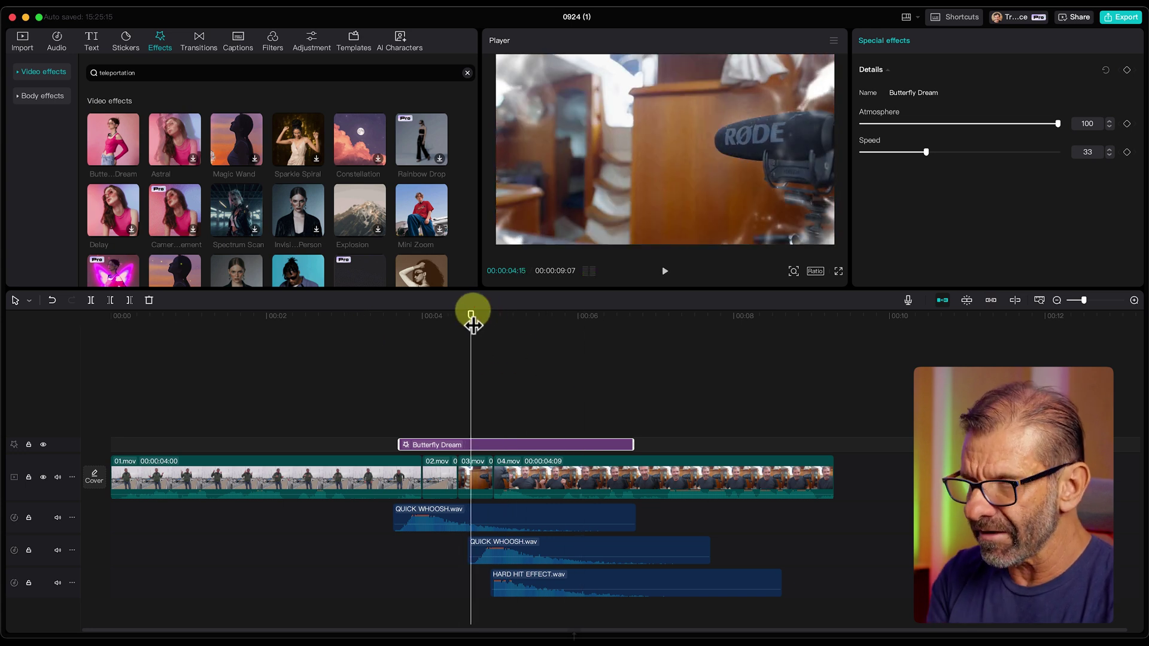
key("Up")
key("Up")
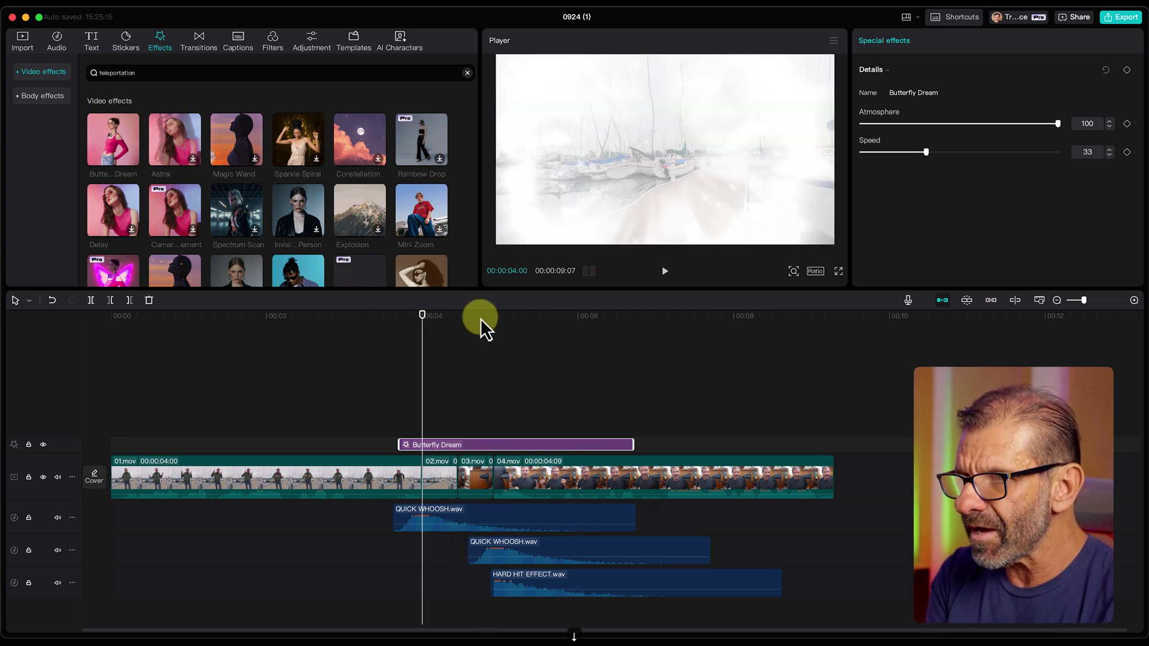
key("Down")
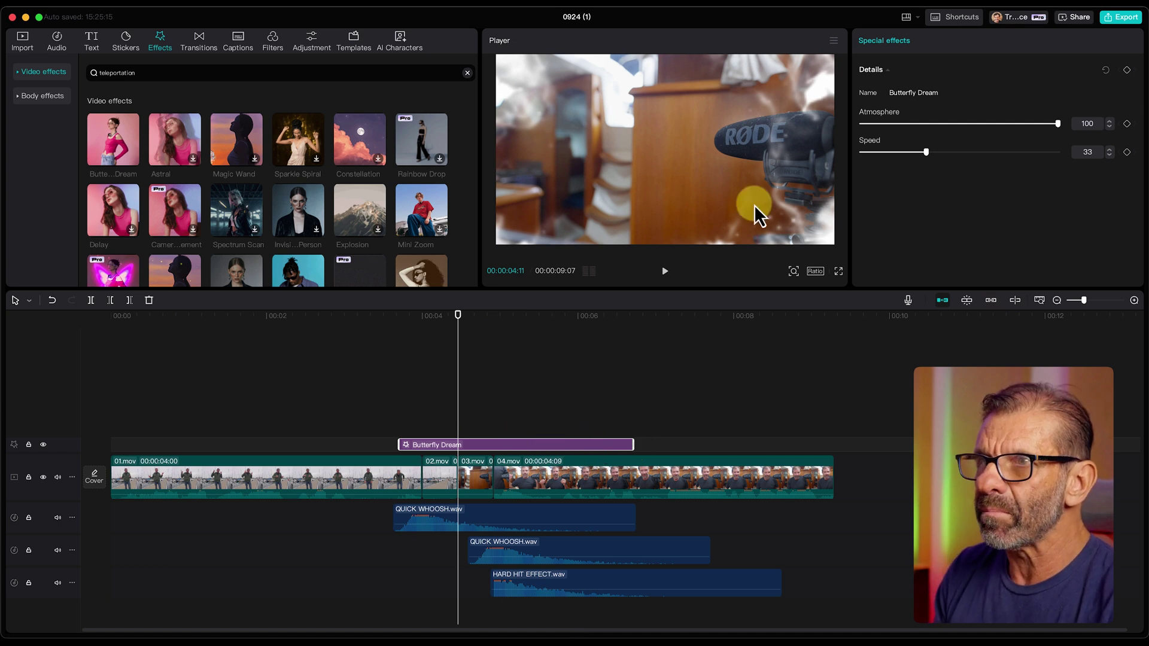
key("w")
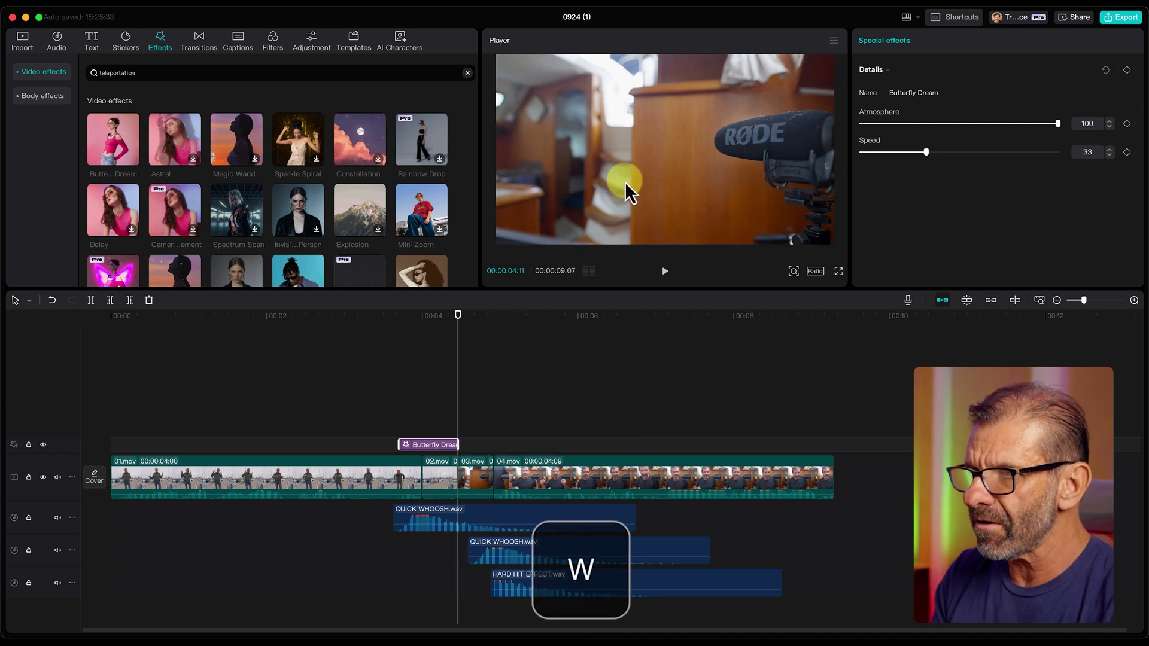
- Add a second Butterfly Dream after the cut, review both, then disable them with V
left_click_drag(103, 138, 472, 442)
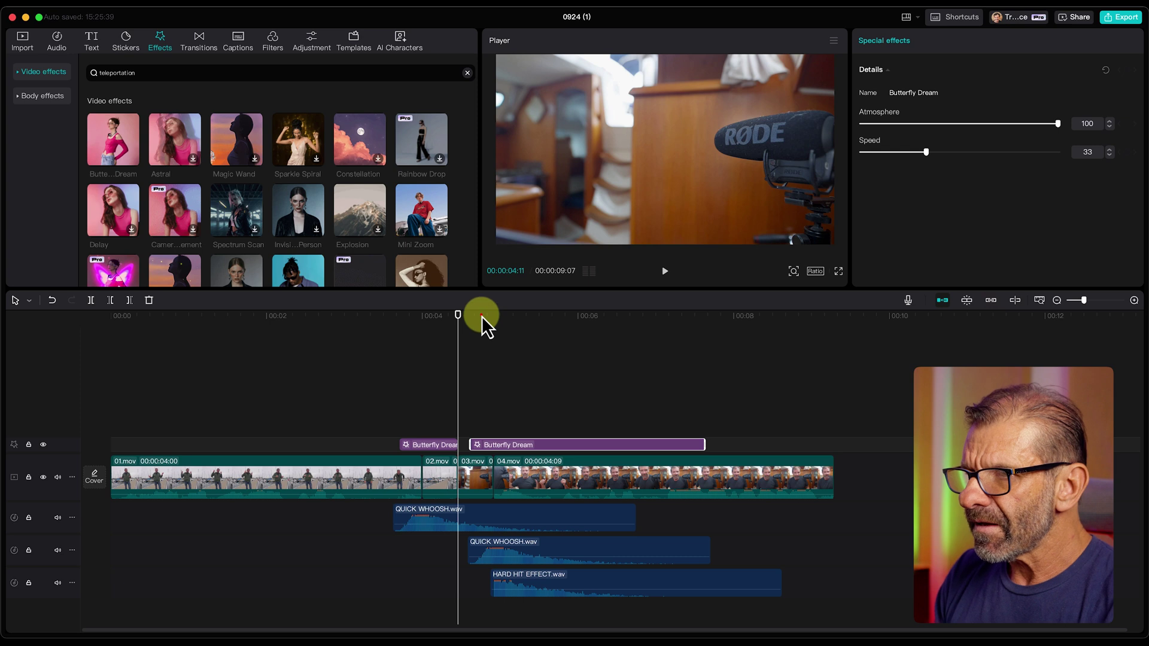
left_click_drag(479, 316, 344, 323)
key("space")
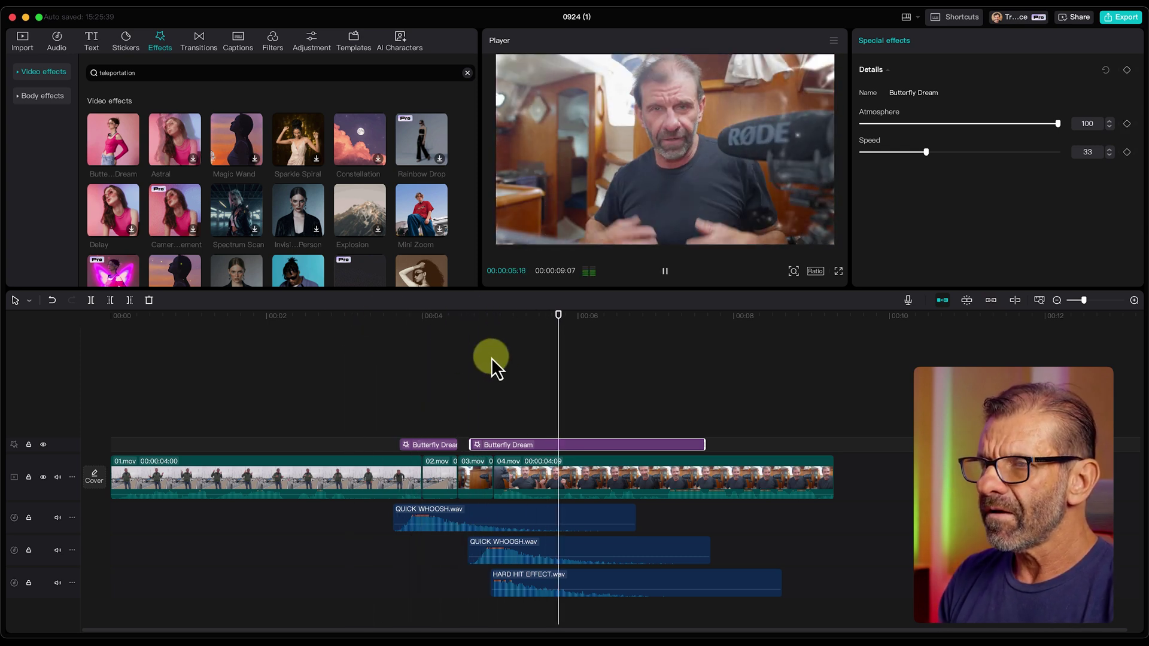
key("space")
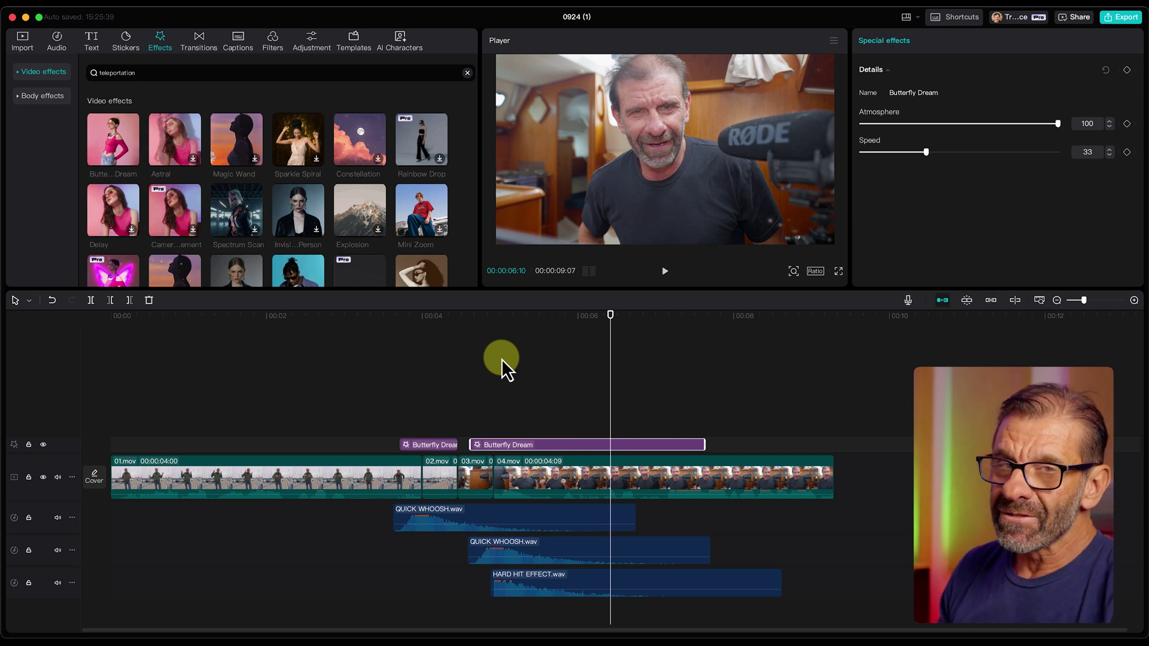
left_click_drag(412, 377, 526, 438)
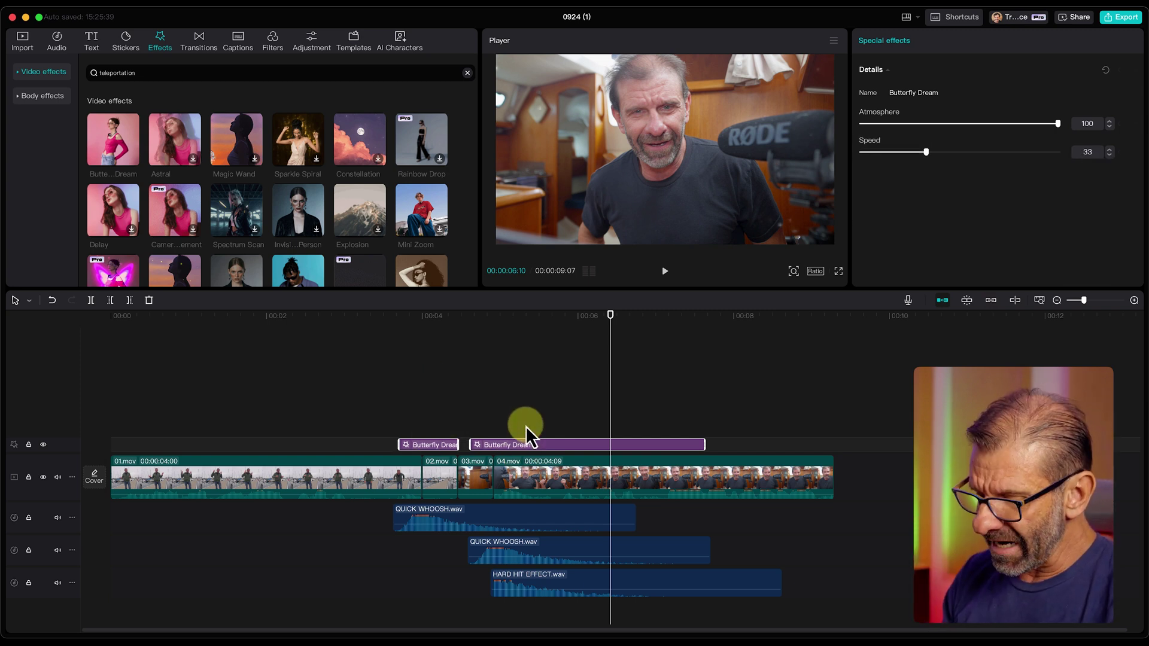
key("v")
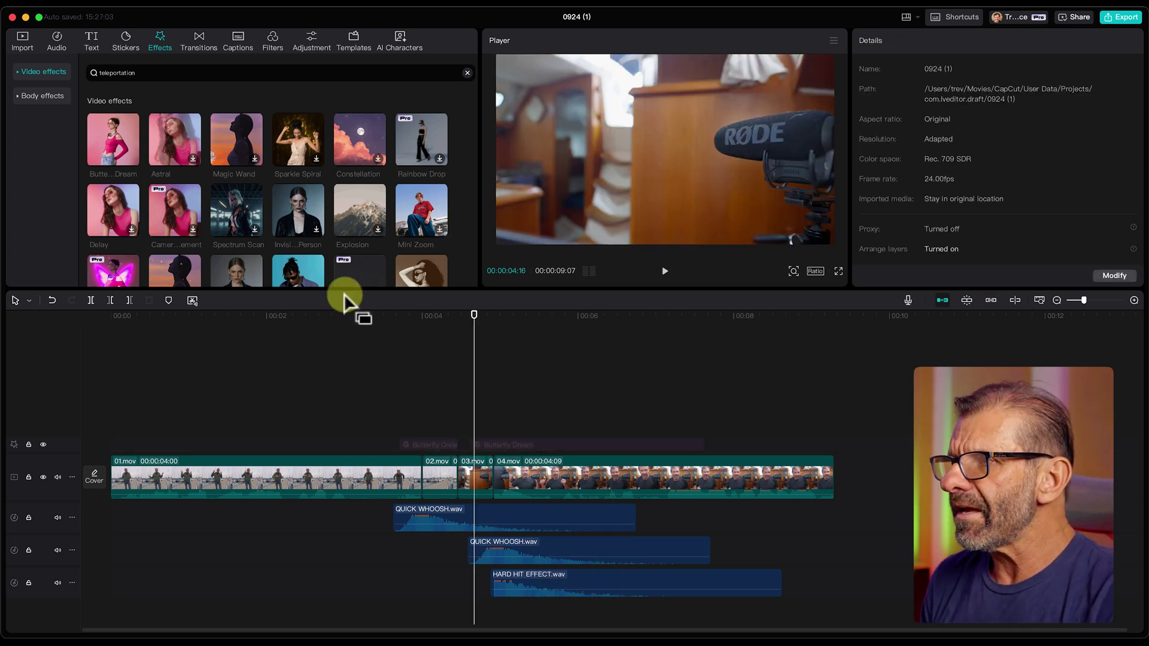
left_click_drag(359, 210, 397, 431)
left_click_drag(389, 317, 437, 331)
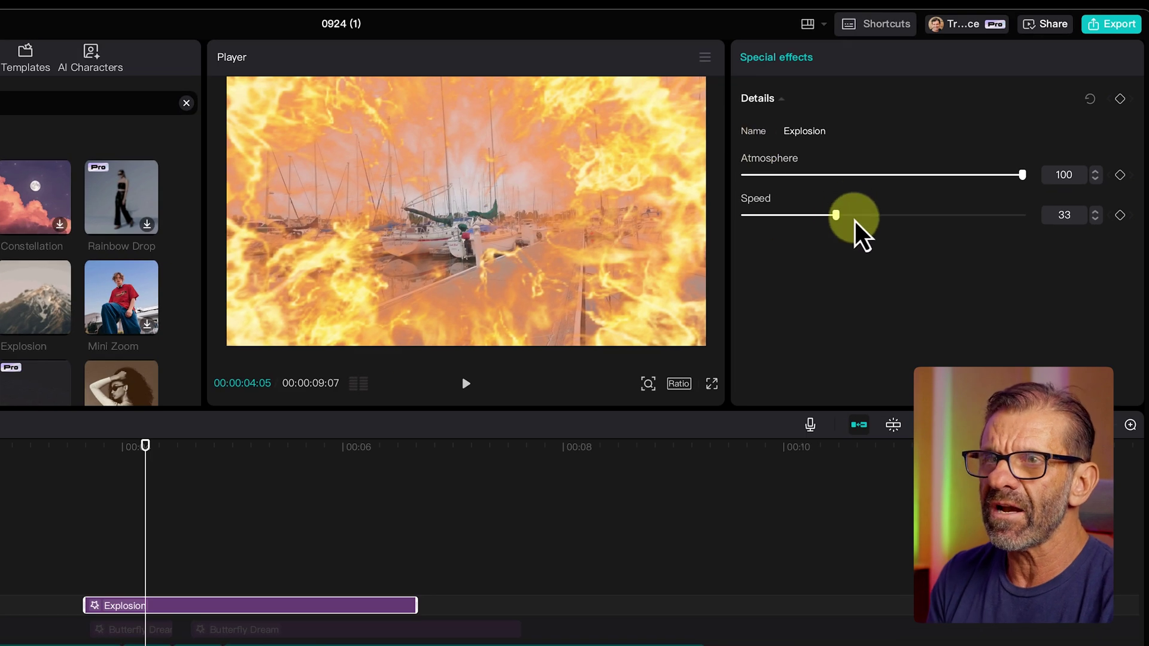
left_click_drag(838, 215, 941, 216)
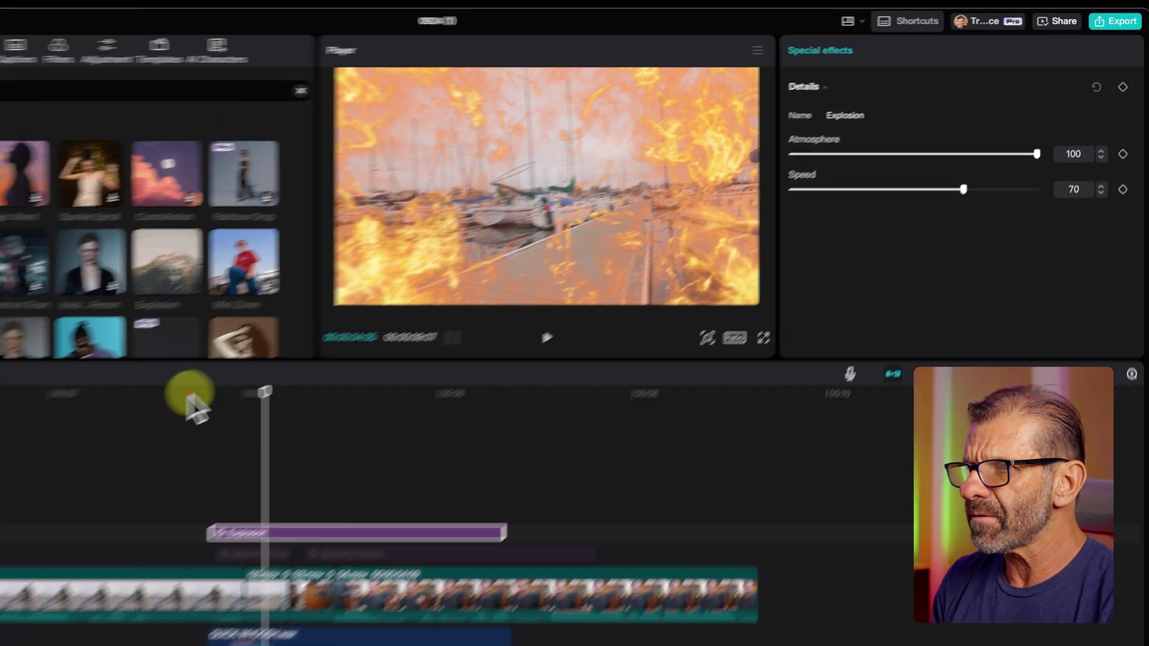
left_click(60, 446)
key("space")
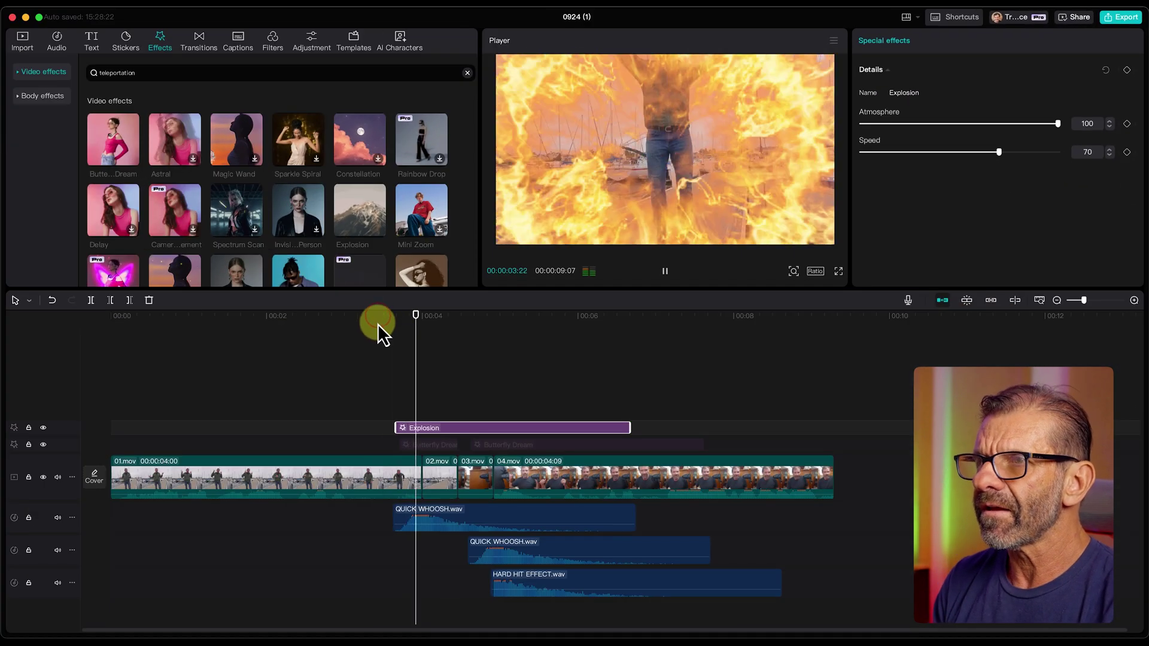
left_click(379, 325)
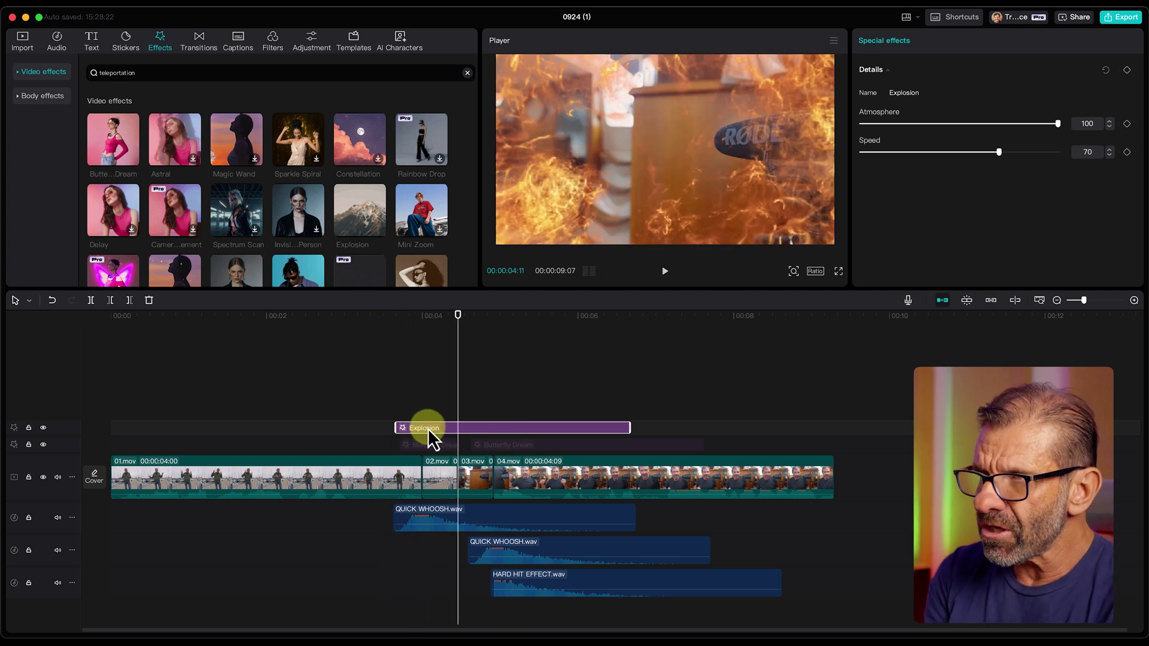
key("Delete")
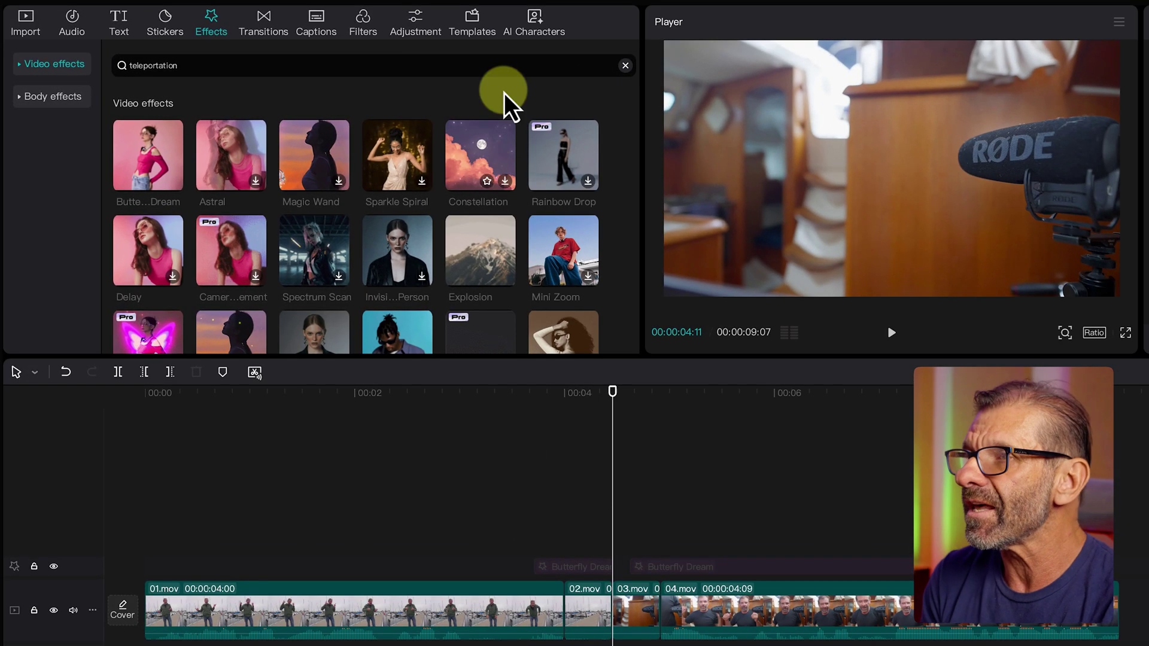
- Search the transitions library for 'war' to find Warp Dissolve
left_click(264, 27)
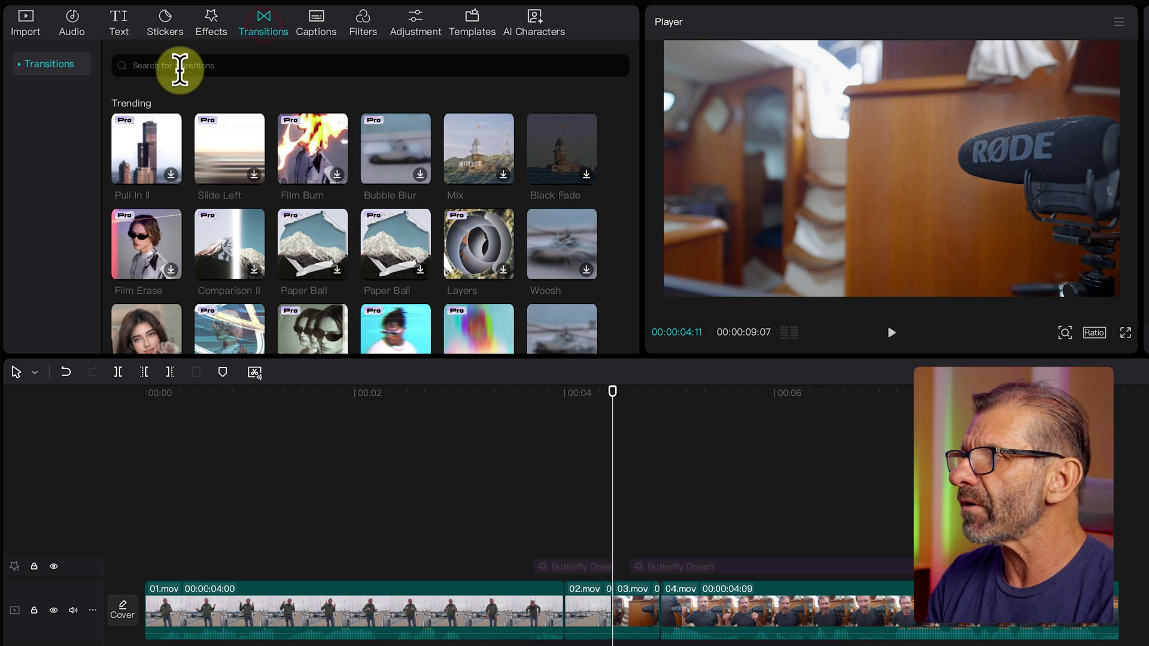
left_click(181, 70)
type("warp")
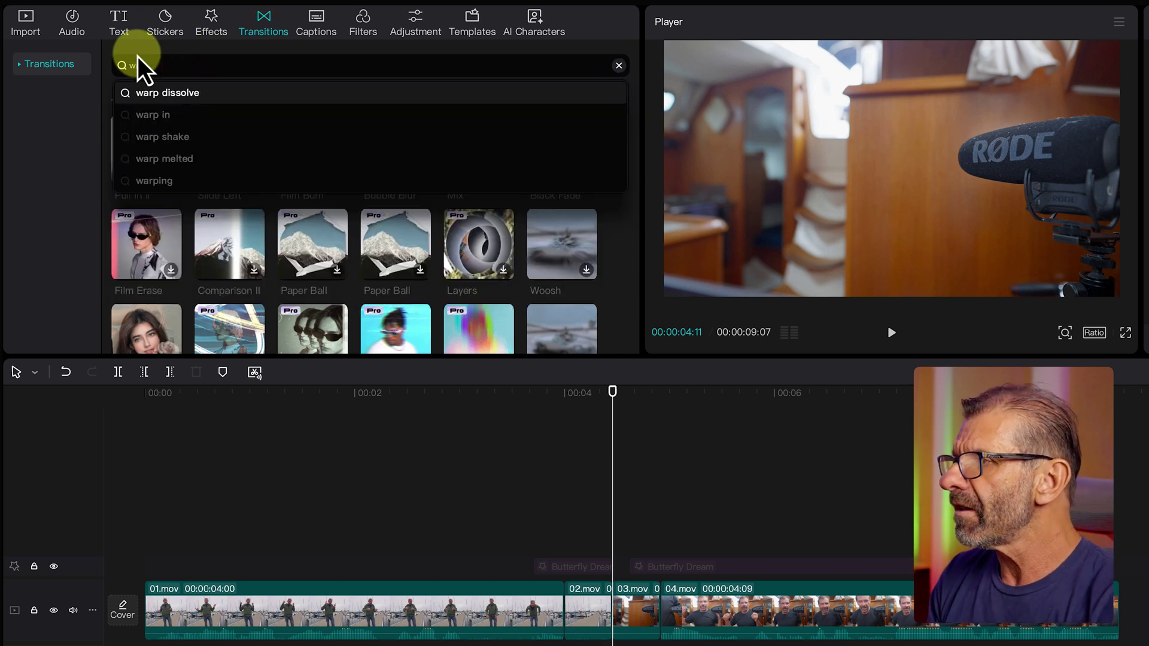
left_click(150, 93)
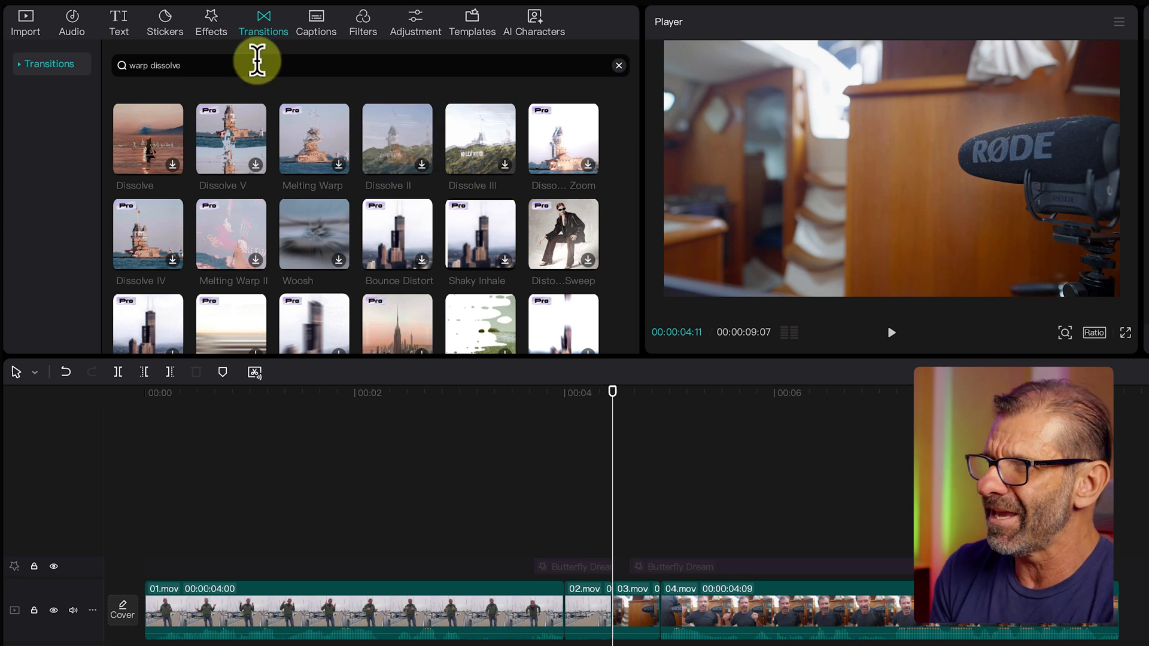
scroll(479, 174, "down", 2)
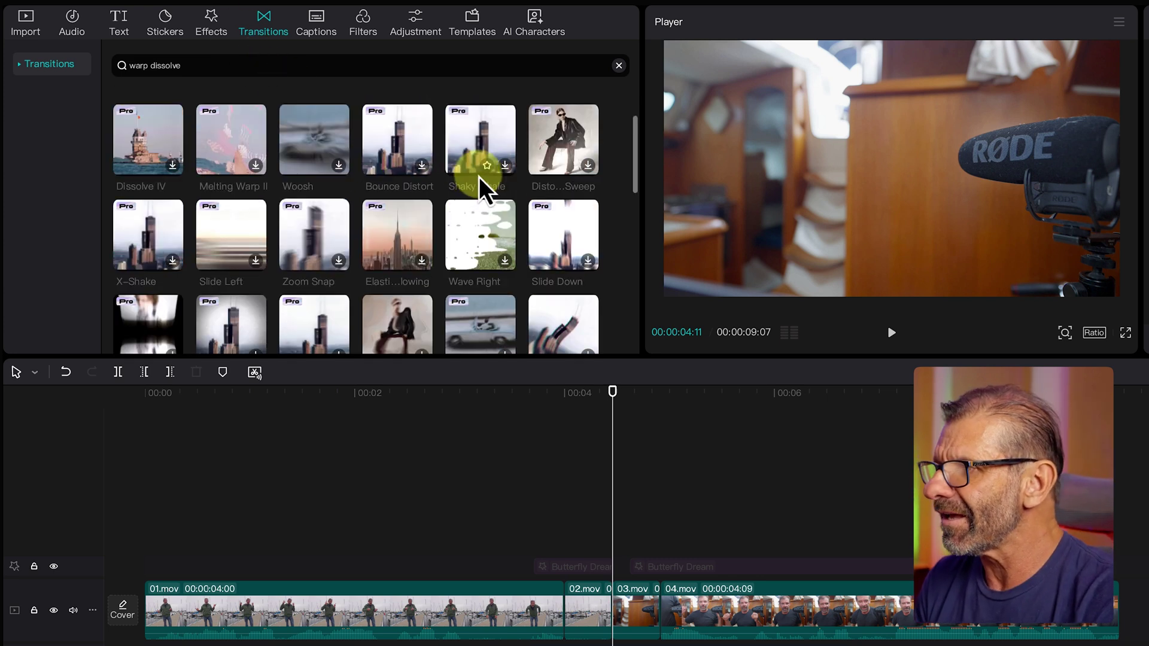
scroll(484, 179, "down", 1)
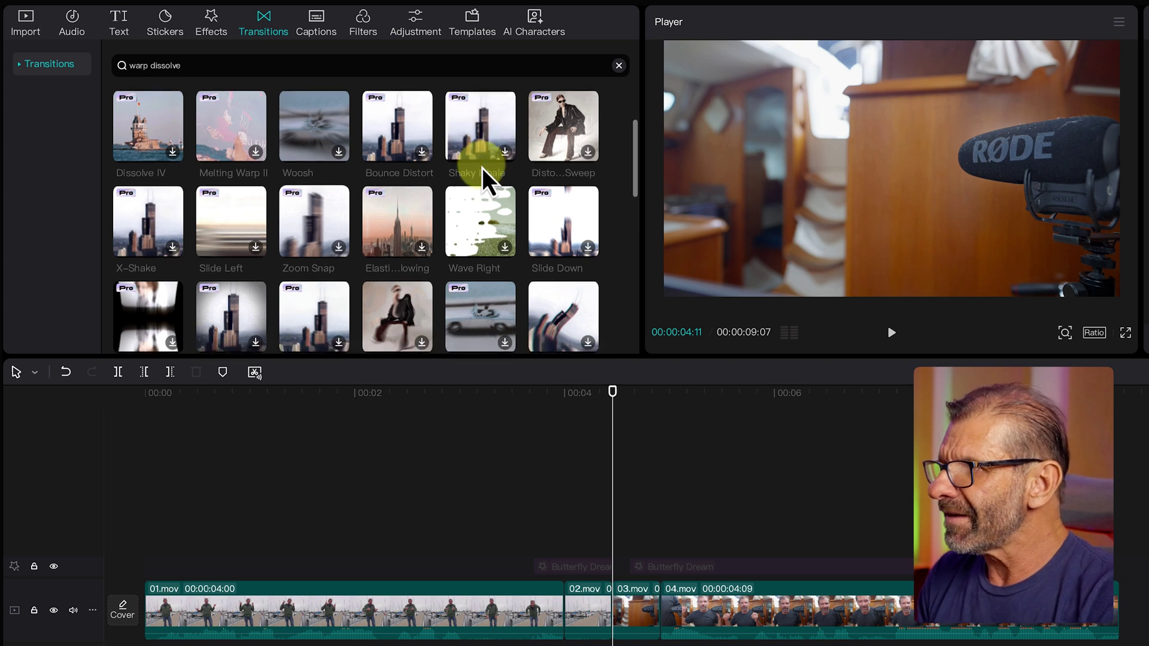
scroll(481, 180, "down", 5)
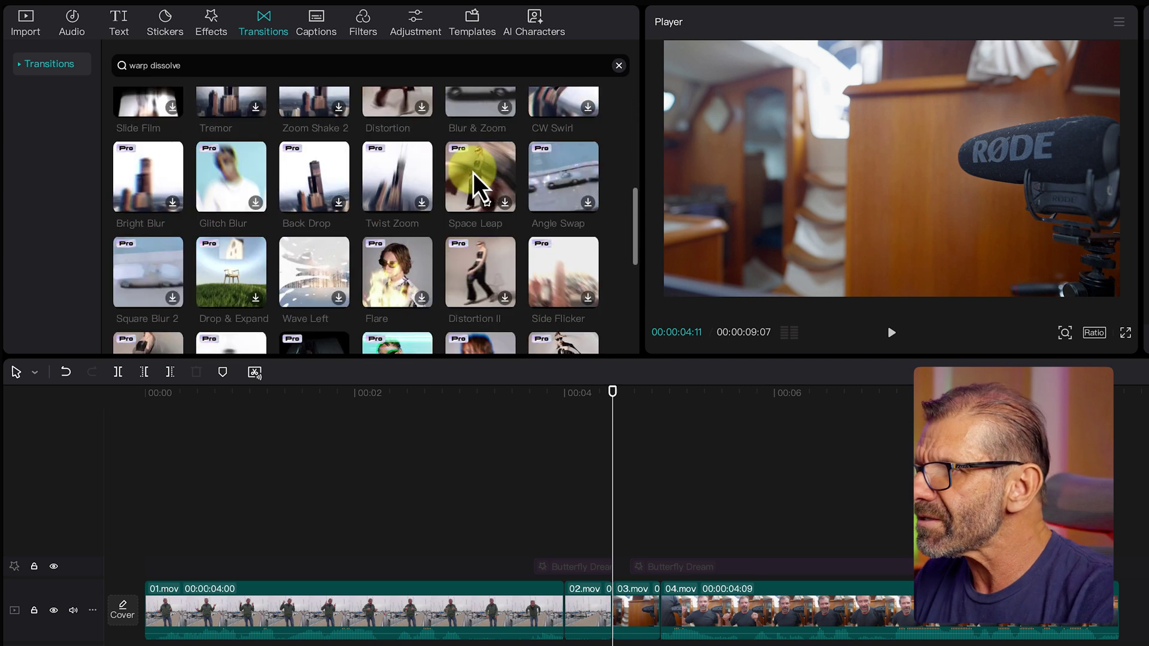
scroll(479, 180, "up", 5)
- Place Warp Dissolve on the 01.mov/02.mov cut, accepting the duplicate-frames prompt
left_click_drag(154, 160, 569, 555)
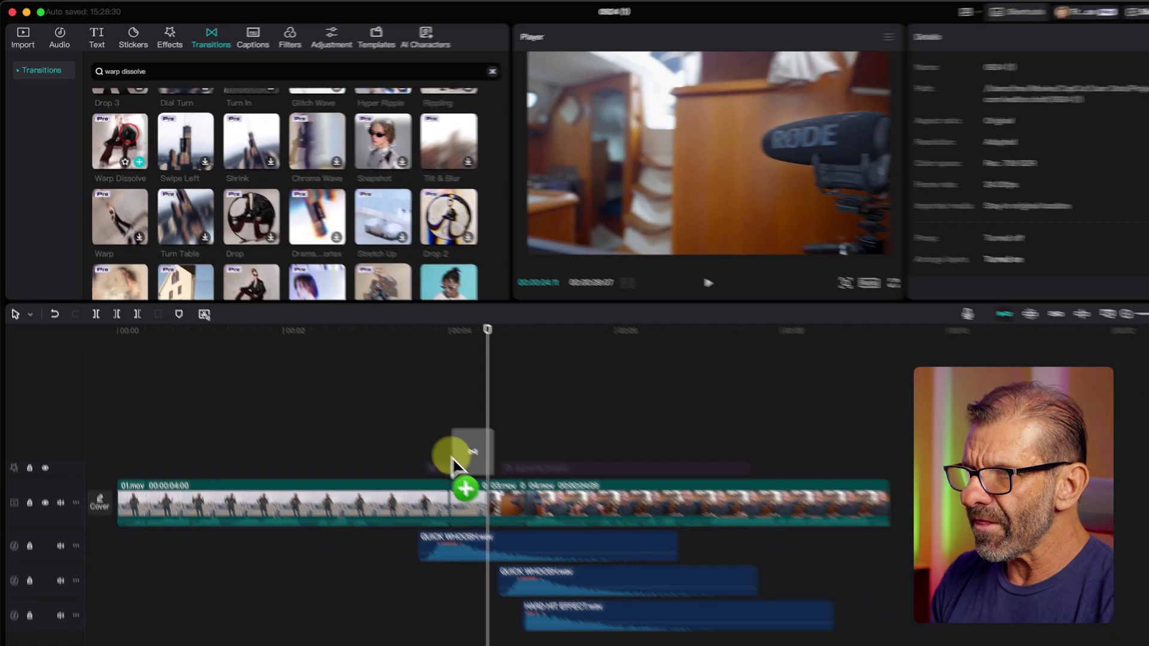
left_click_drag(452, 458, 407, 478)
left_click(656, 368)
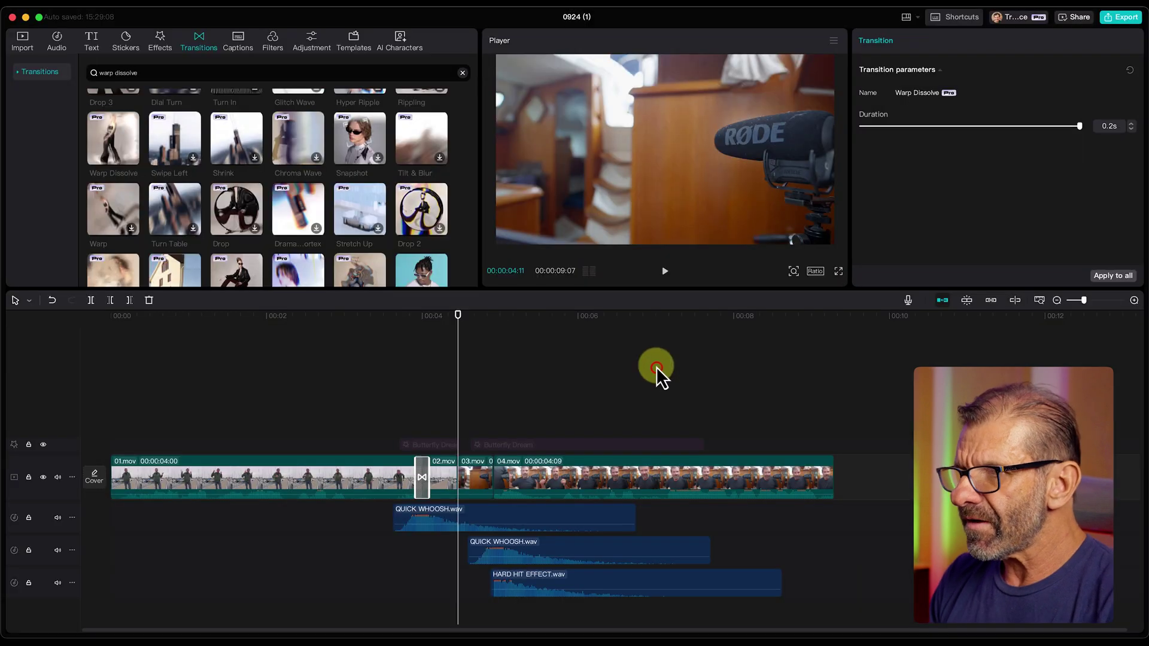
- Add Warp Dissolve at the 03.mov/04.mov cut and play back both transitions
left_click_drag(120, 134, 476, 480)
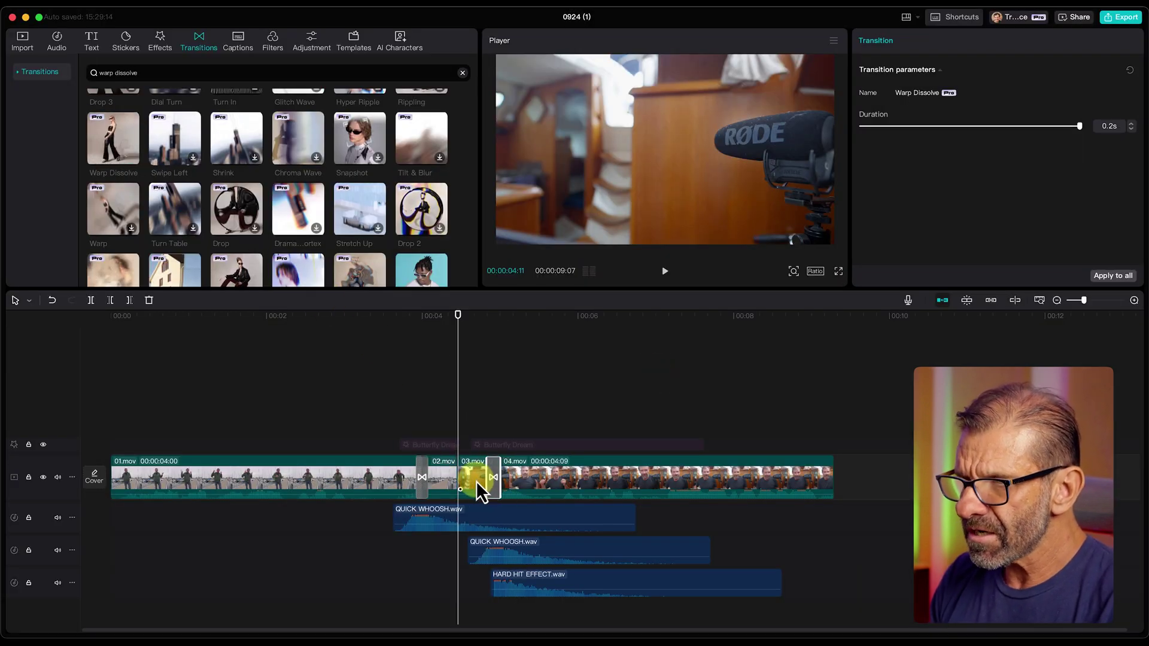
left_click(387, 339)
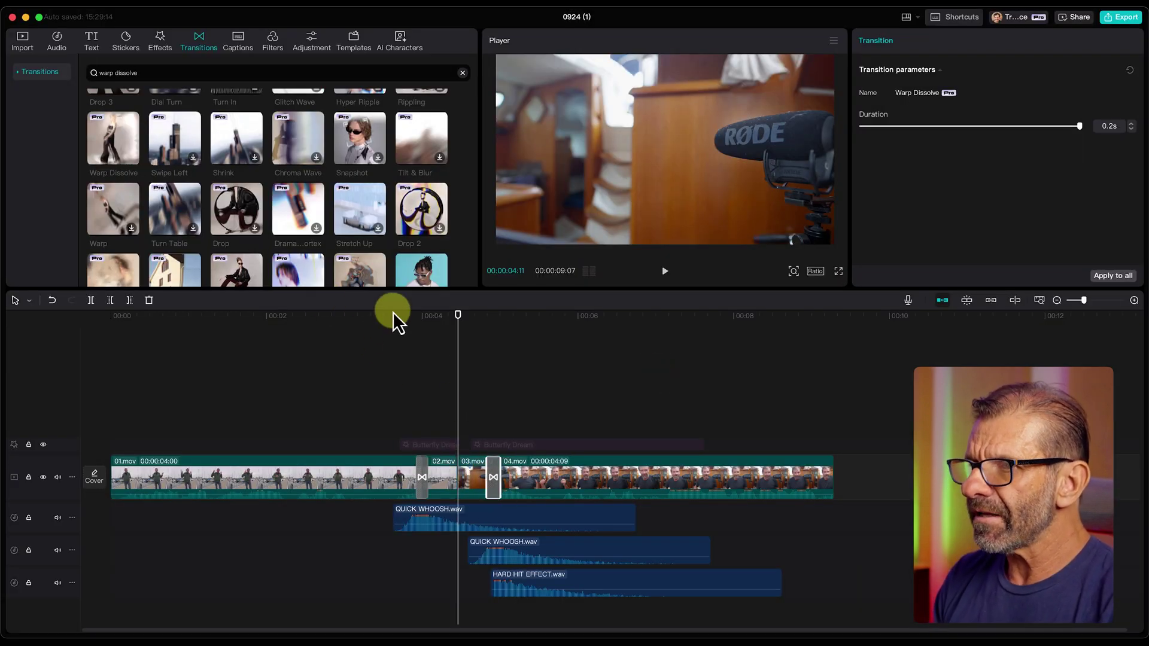
left_click(393, 312)
key("space")
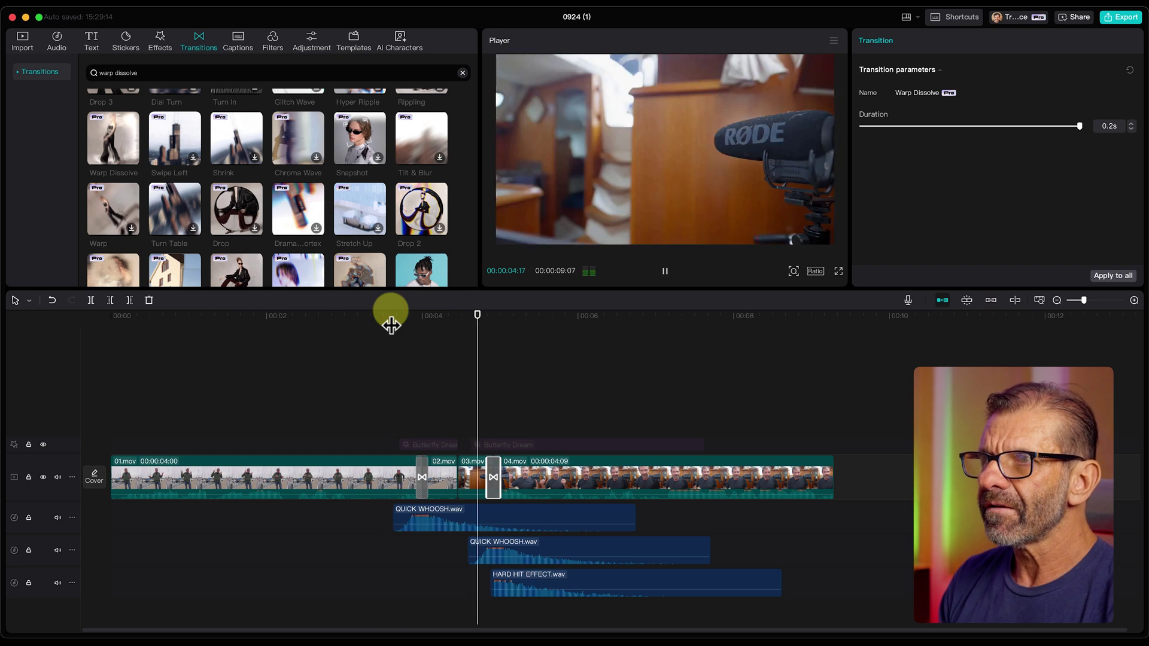
key("space")
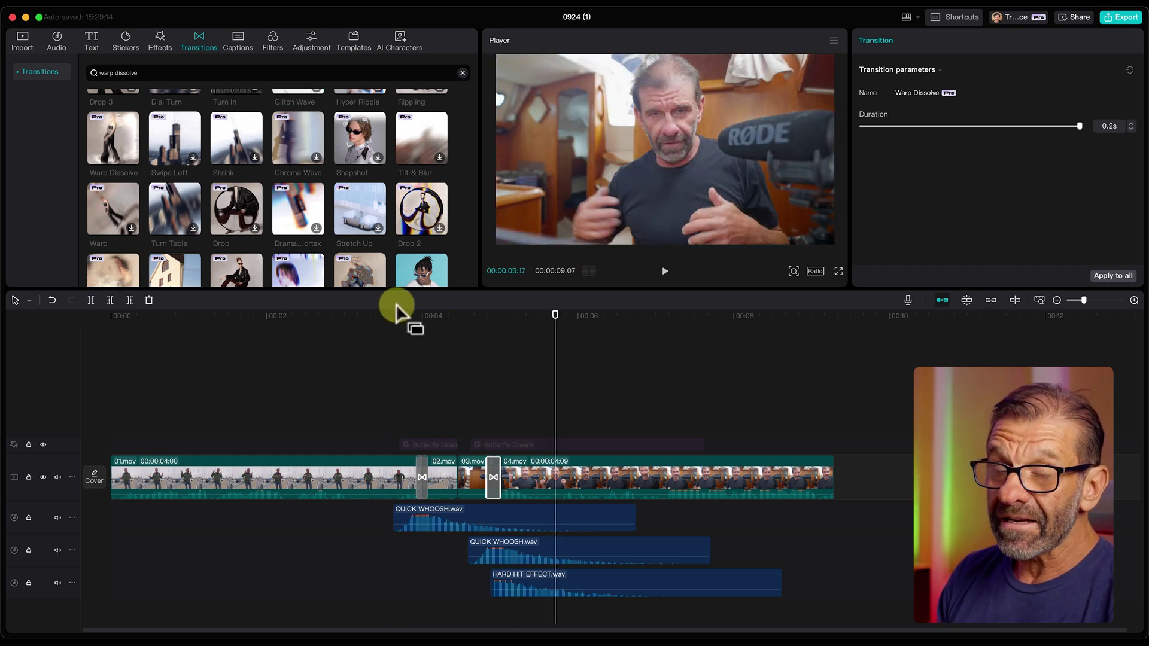
left_click(497, 466)
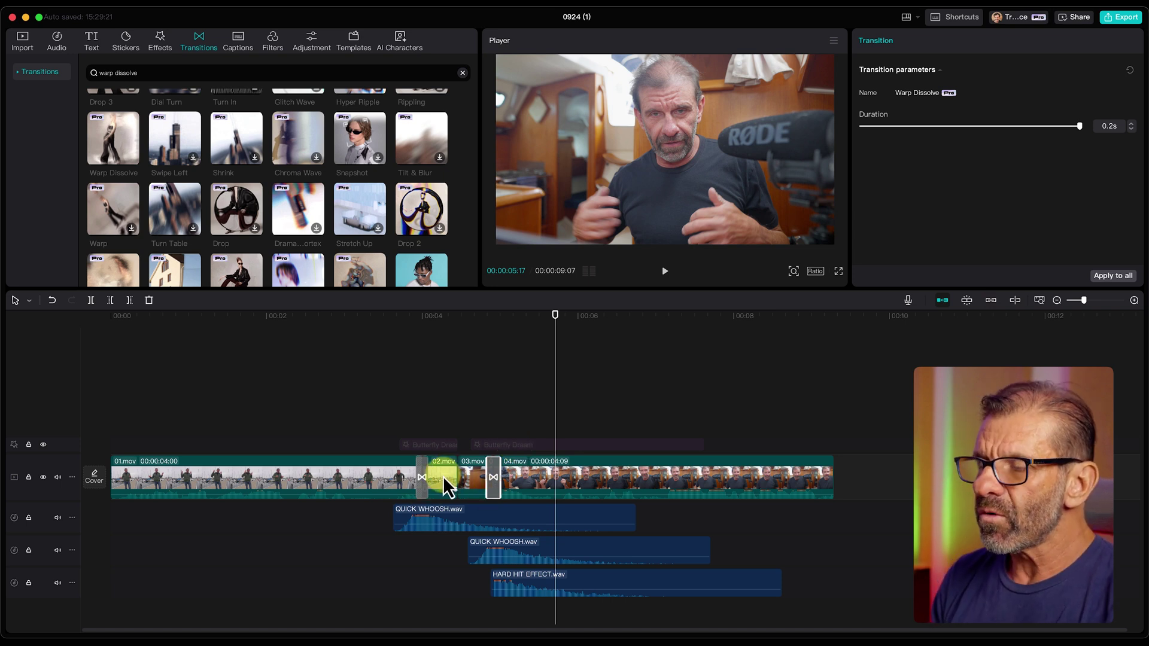
left_click(437, 472)
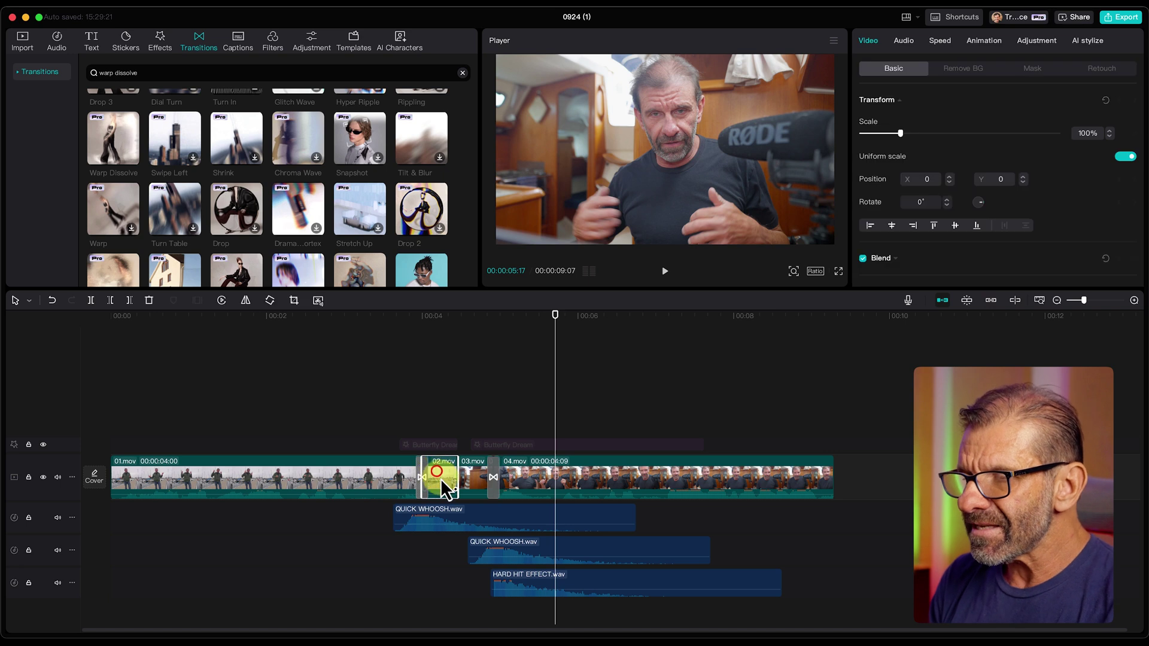
left_click_drag(444, 474, 442, 416)
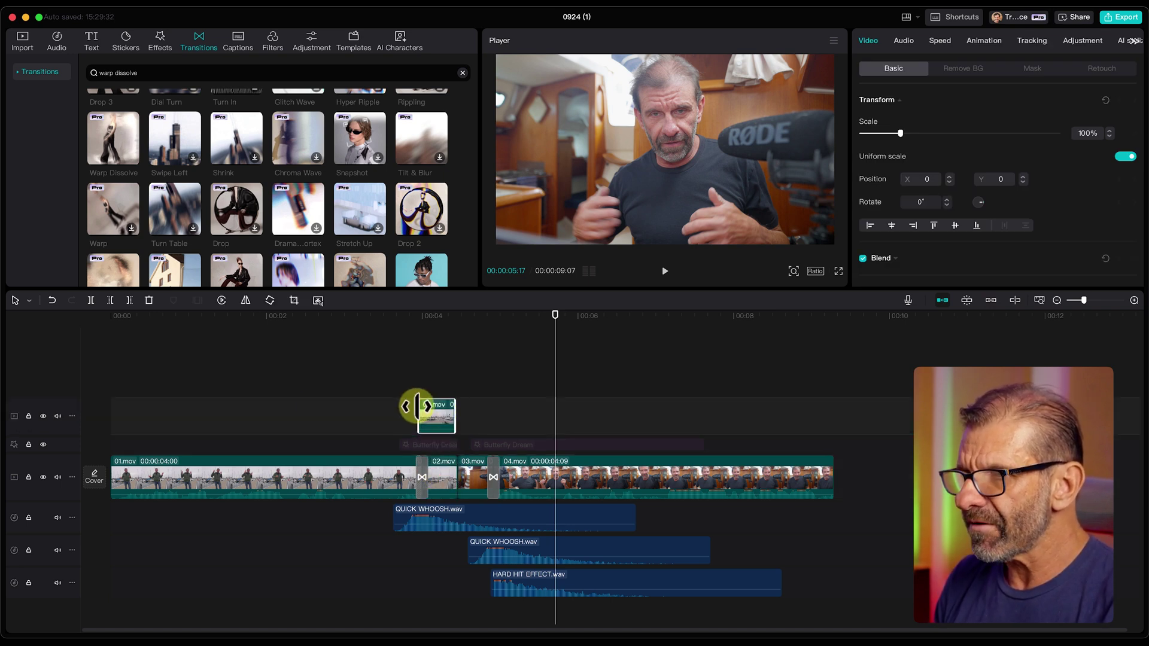
left_click(450, 422)
left_click_drag(455, 409, 734, 407)
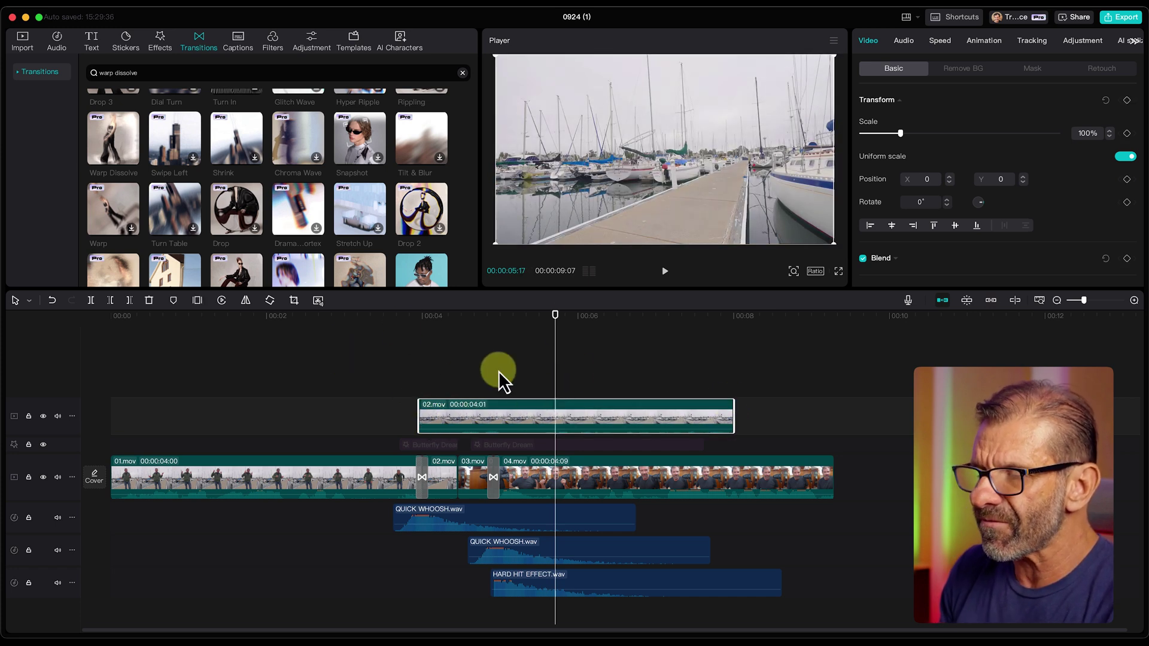
- Delete the raised 02.mov and both Butterfly Dream effects, then shift 02–04.mov and three sounds right
key("Delete")
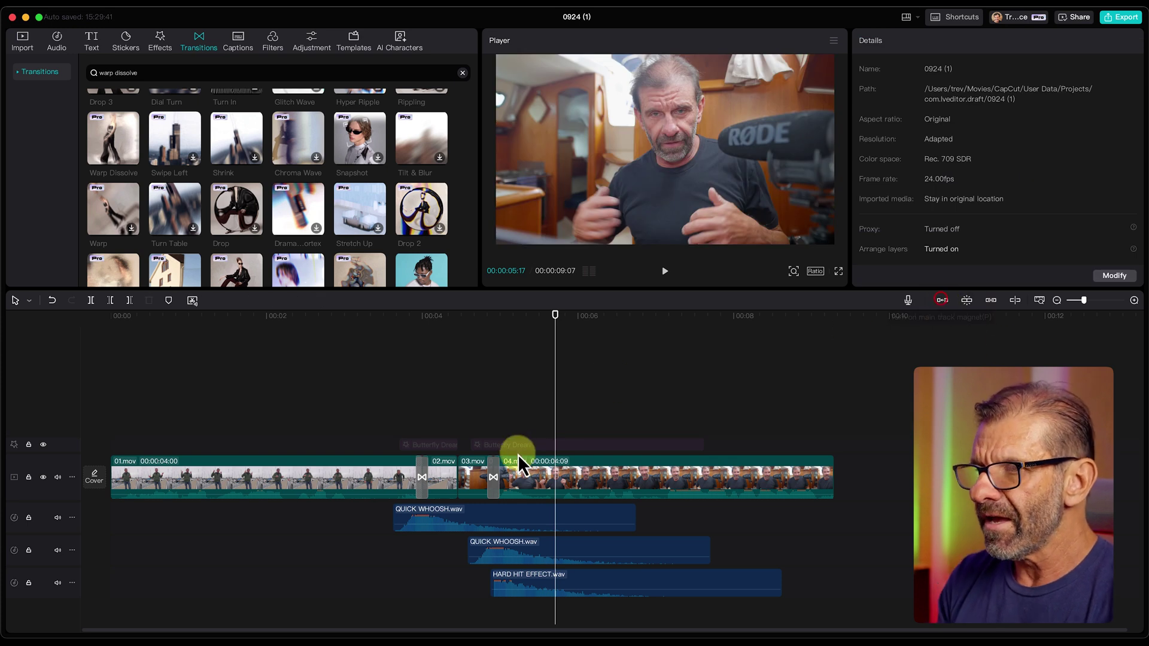
left_click_drag(434, 423, 538, 442)
key("Delete")
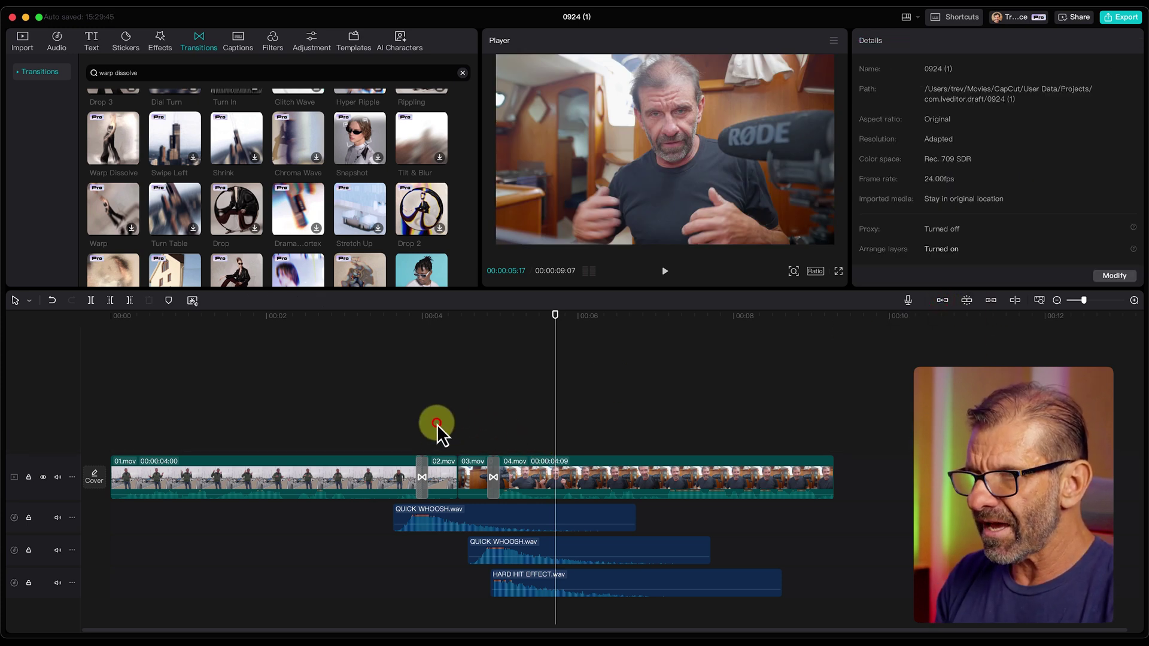
left_click_drag(437, 424, 882, 597)
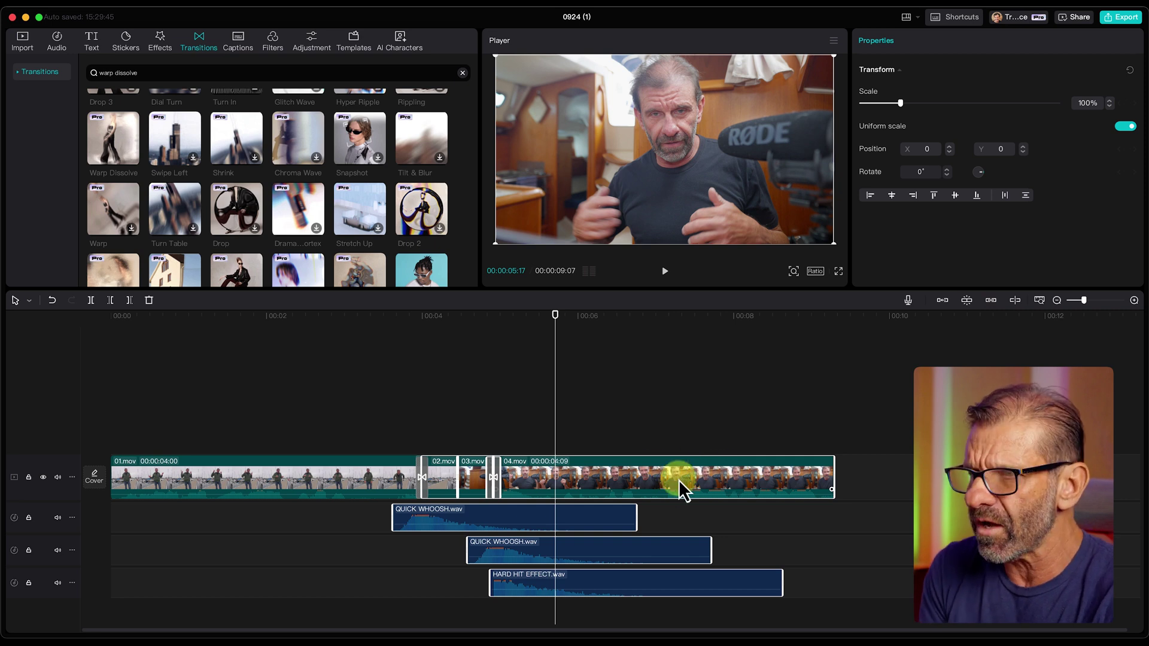
left_click_drag(677, 479, 786, 476)
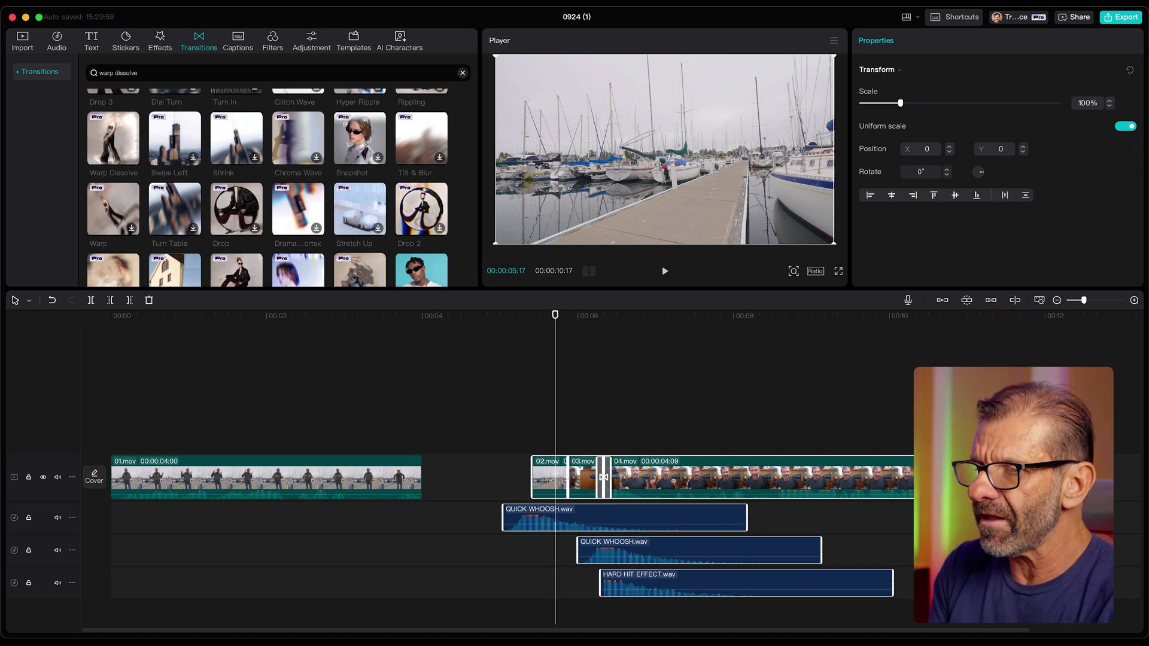
- Lift 02.mov onto a new track above, near the end of 01.mov
left_click(617, 411)
left_click_drag(544, 482, 458, 479)
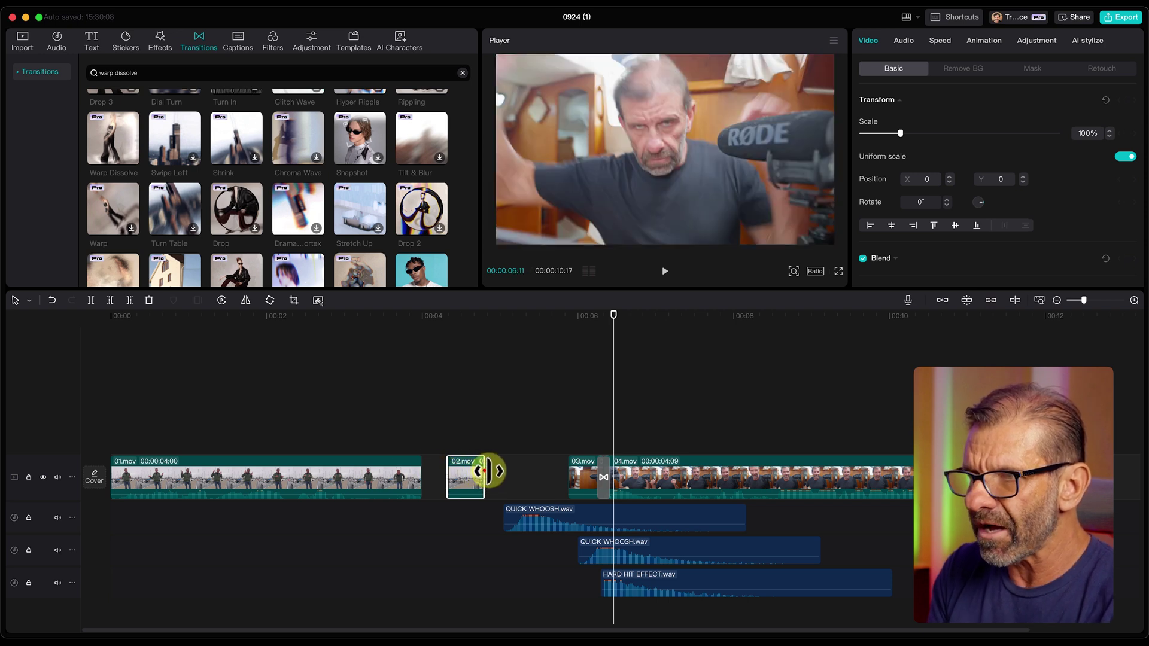
left_click_drag(479, 474, 453, 443)
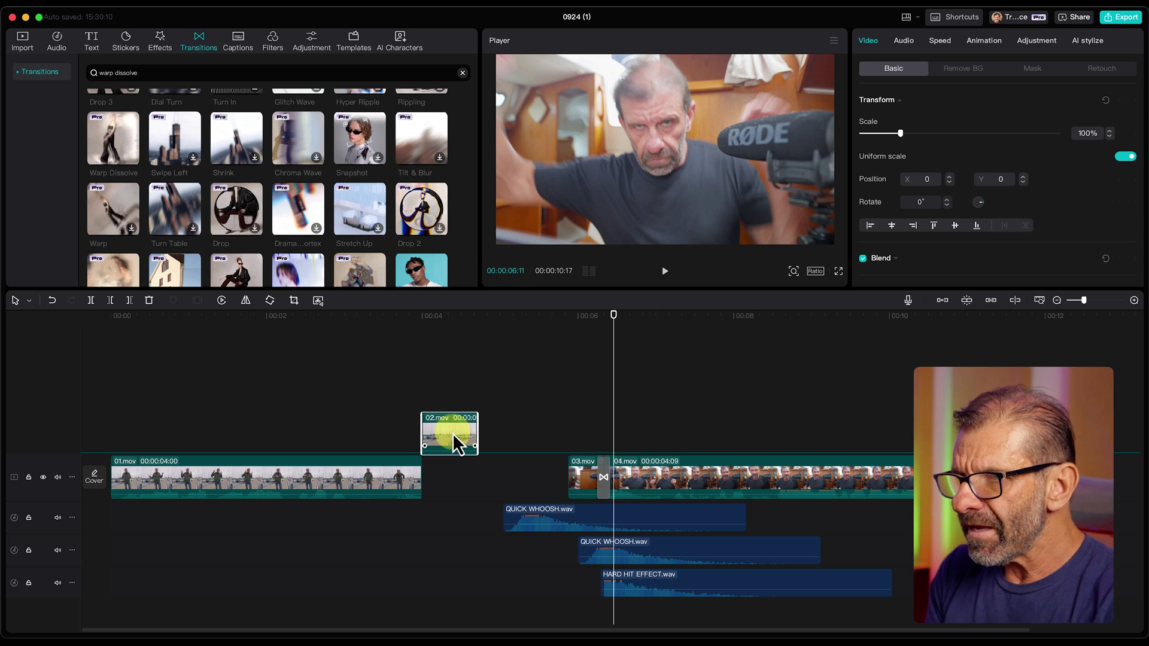
left_click_drag(452, 433, 452, 432)
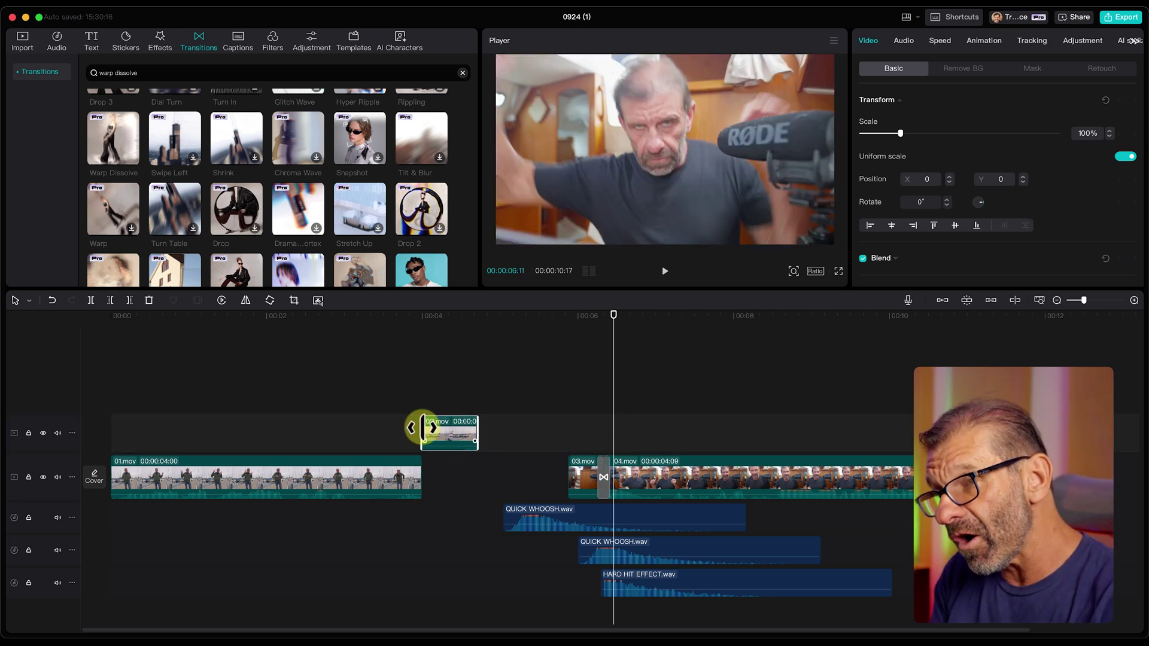
- Trim 02.mov's start and end and drop it on the main track right after 01.mov
mouse_move(422, 469)
left_mouse_down()
mouse_move(495, 469)
mouse_move(422, 472)
left_mouse_up()
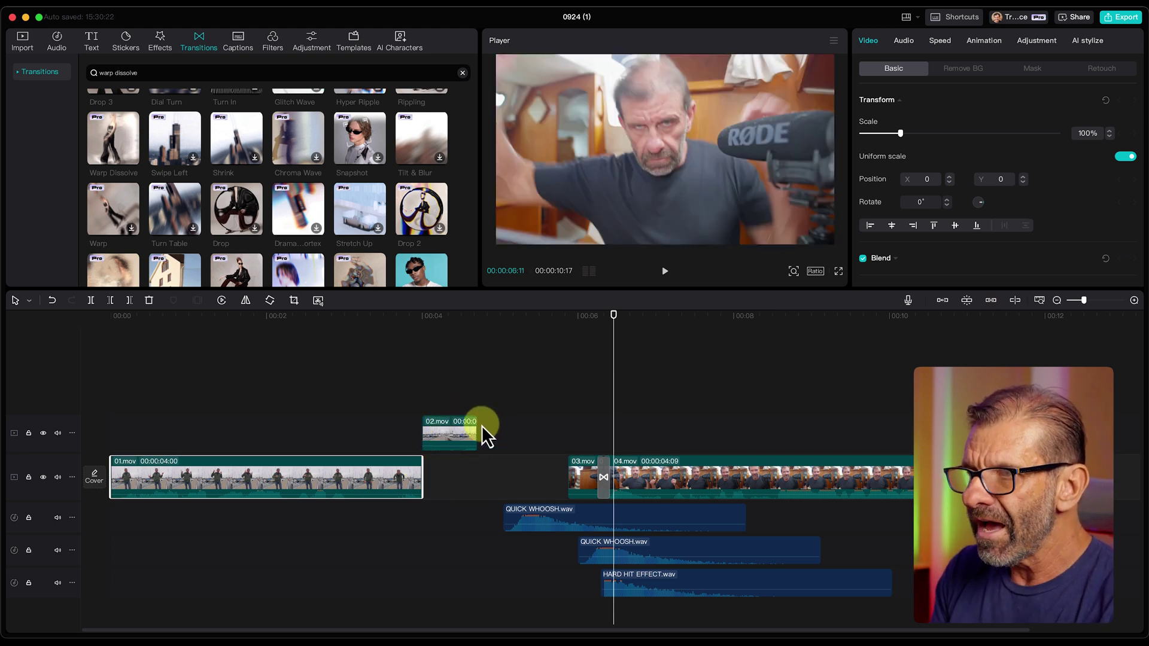
left_click_drag(477, 428, 559, 425)
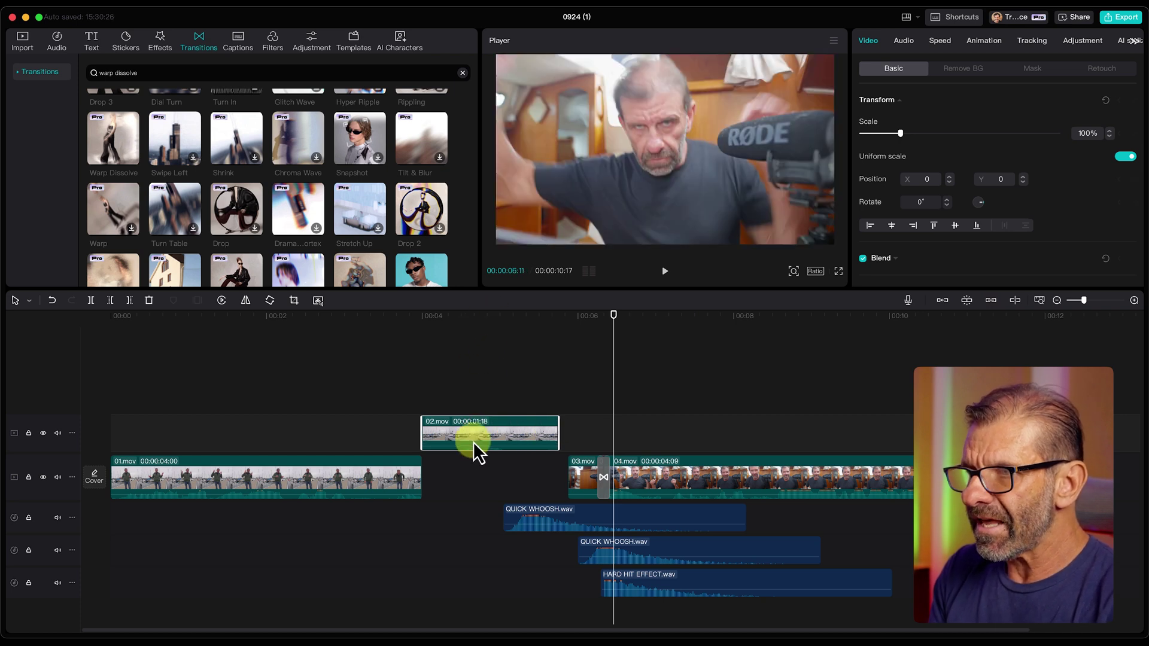
left_click_drag(480, 439, 439, 441)
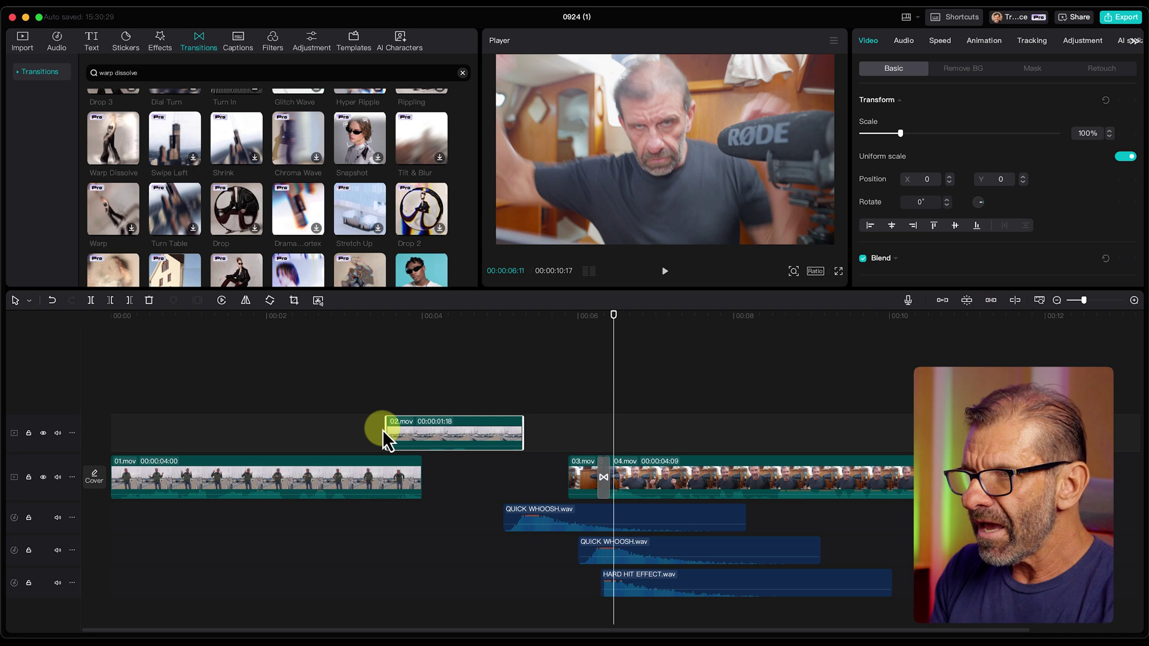
left_click_drag(383, 428, 476, 479)
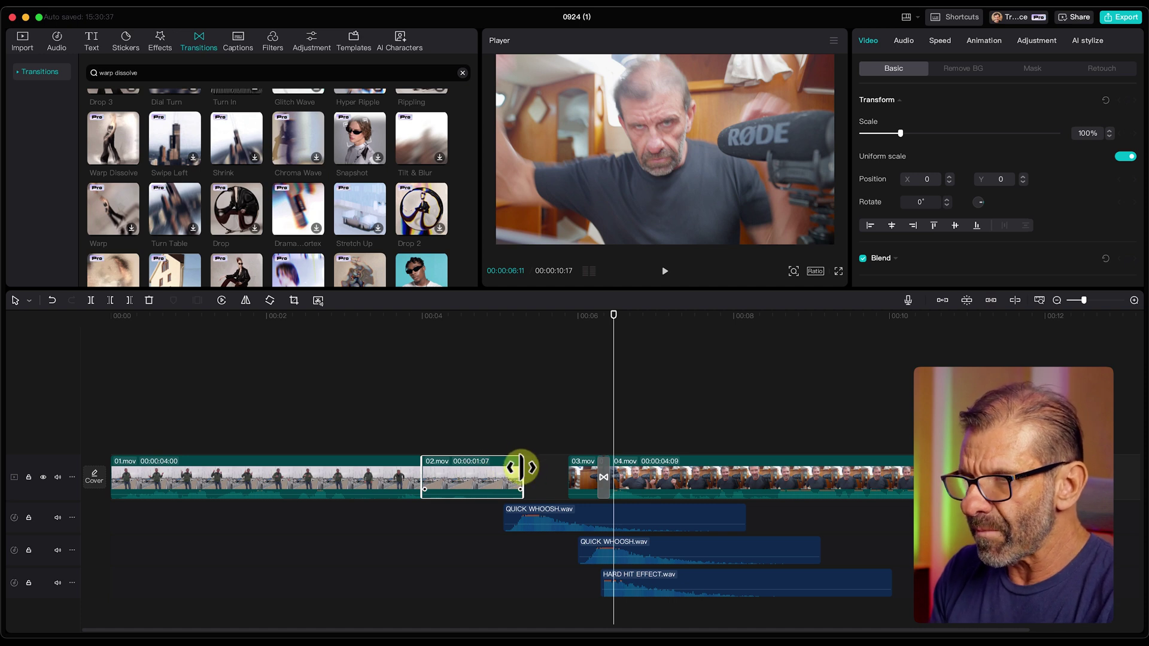
left_click_drag(521, 468, 465, 474)
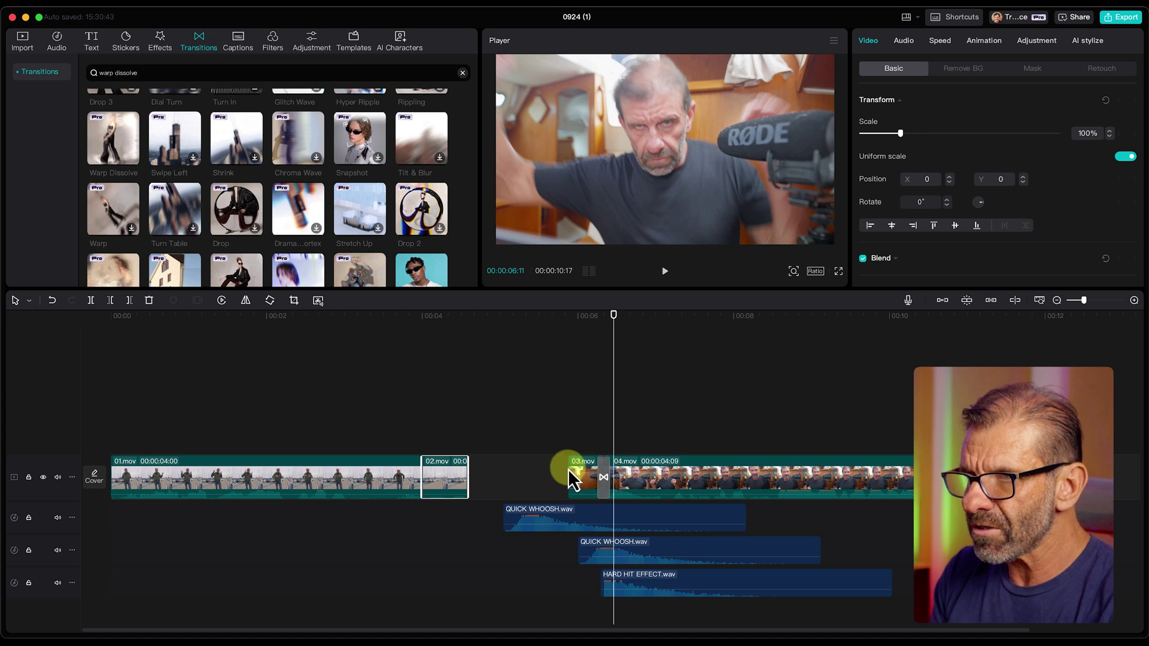
- Settle 03.mov against 04.mov, then shift 03.mov, 04.mov and the three sound effects left
mouse_move(571, 478)
left_mouse_down()
mouse_move(585, 474)
mouse_move(554, 475)
left_mouse_up()
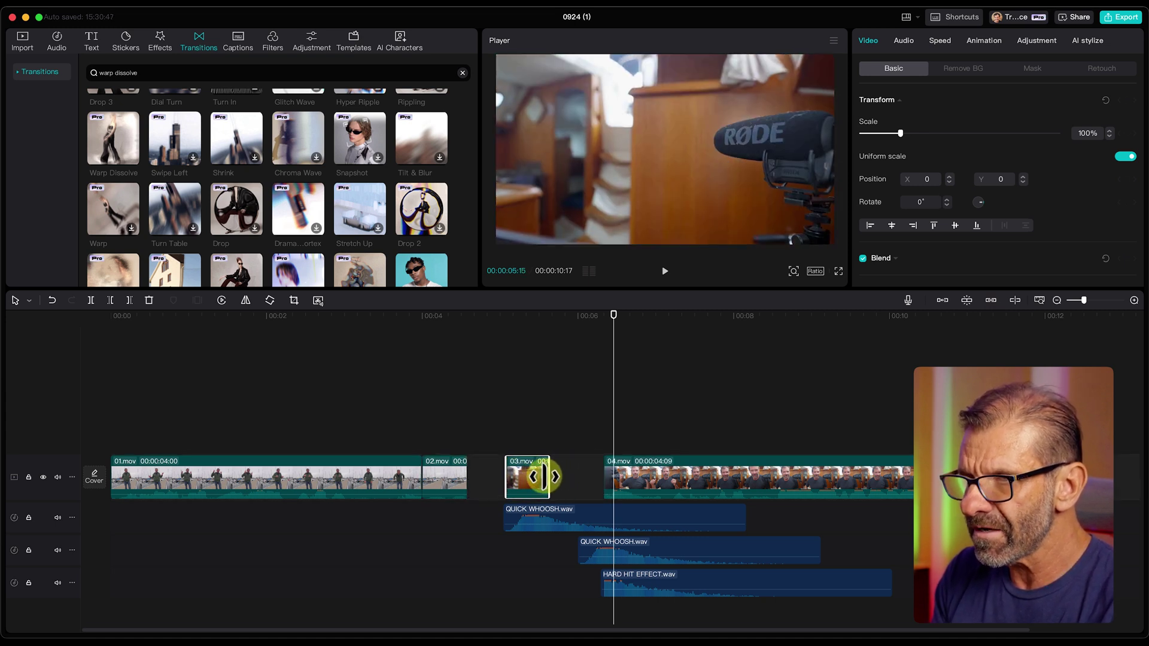
left_click_drag(526, 476, 584, 479)
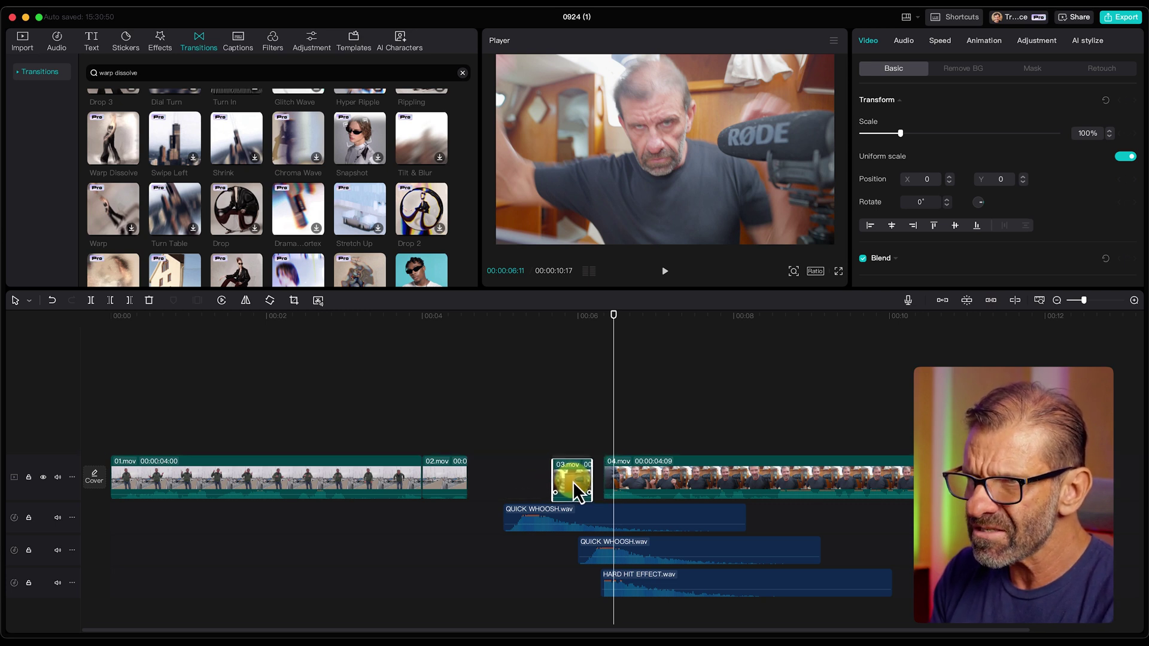
left_click_drag(583, 481, 583, 469)
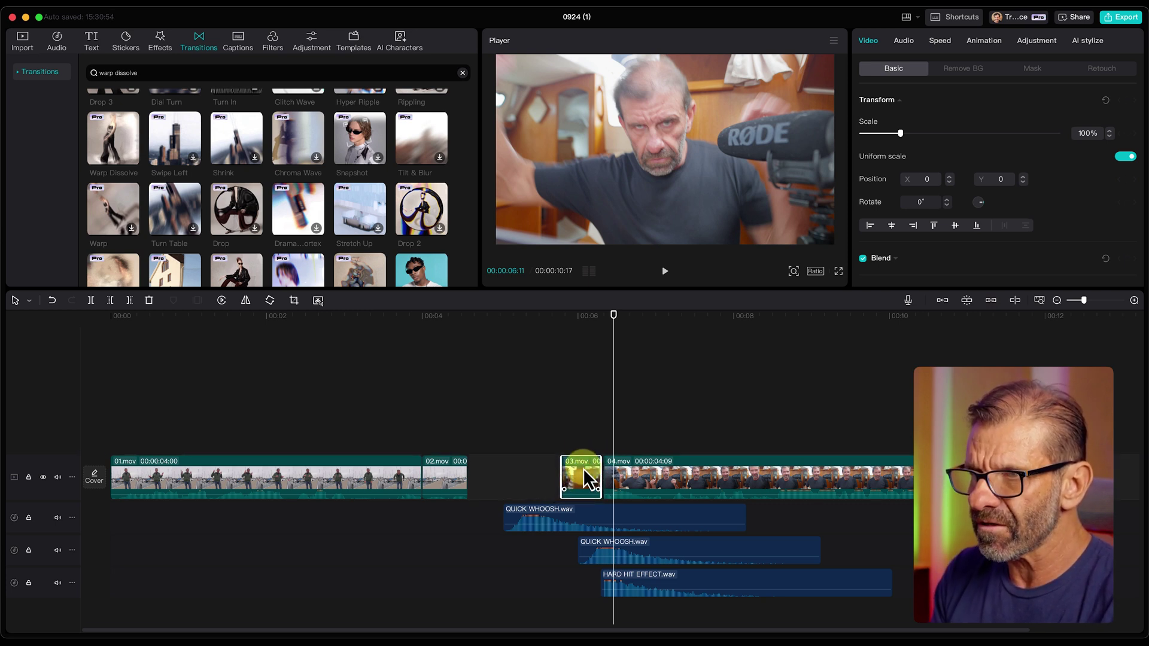
left_click_drag(501, 401, 814, 581)
left_click_drag(754, 486, 657, 481)
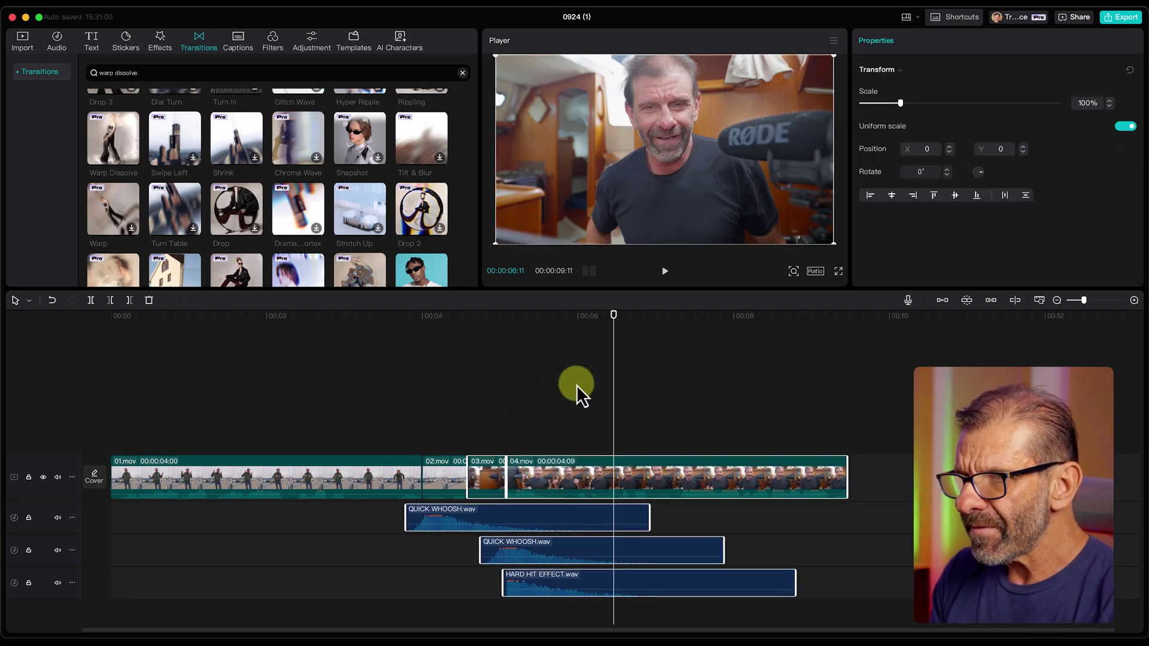
left_click(465, 481)
- Shorten 02.mov's end slightly and reposition 04.mov directly after 03.mov
left_click_drag(464, 481, 456, 479)
left_click_drag(476, 421, 551, 416)
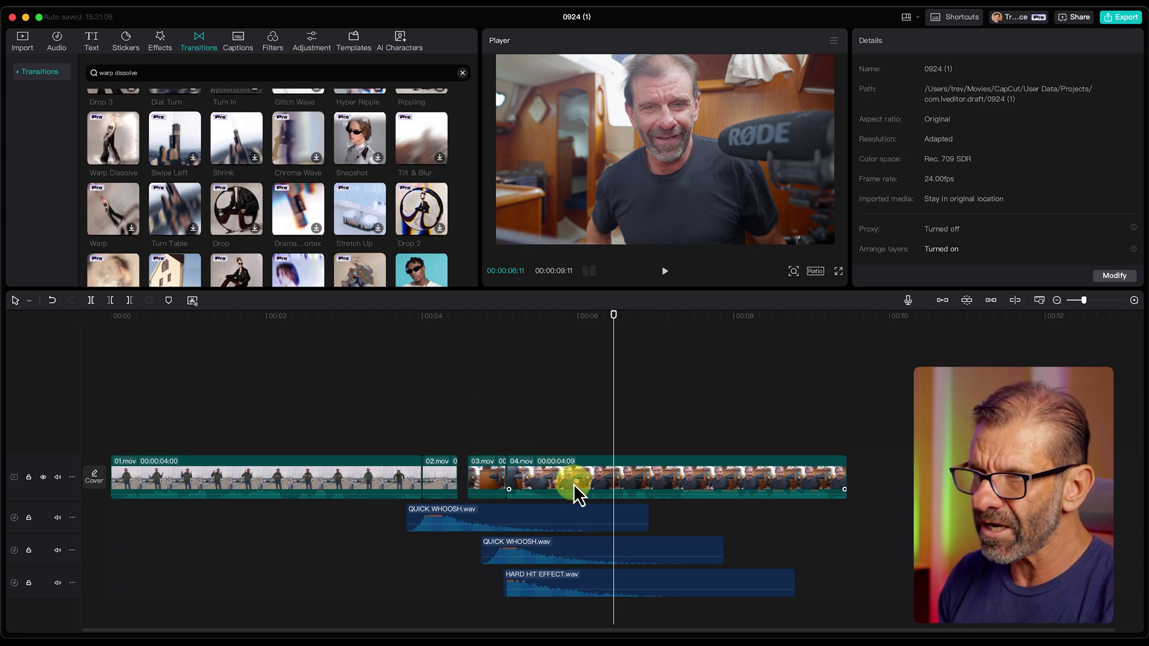
left_click(574, 479)
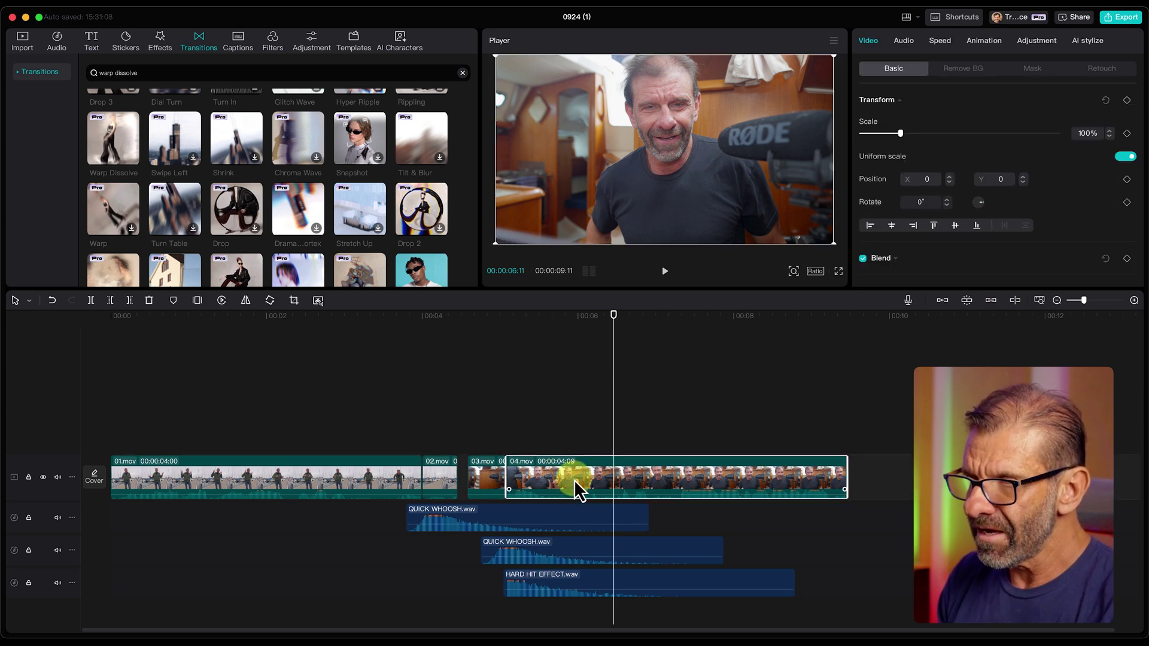
left_click_drag(573, 480, 577, 435)
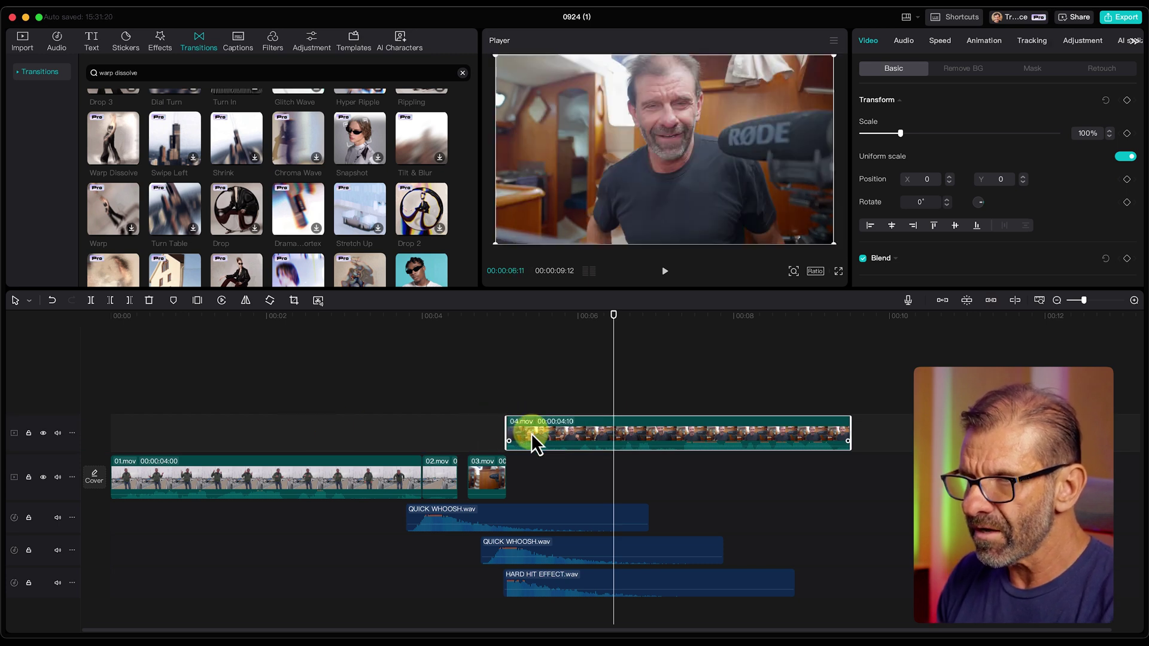
left_click_drag(532, 433, 533, 480)
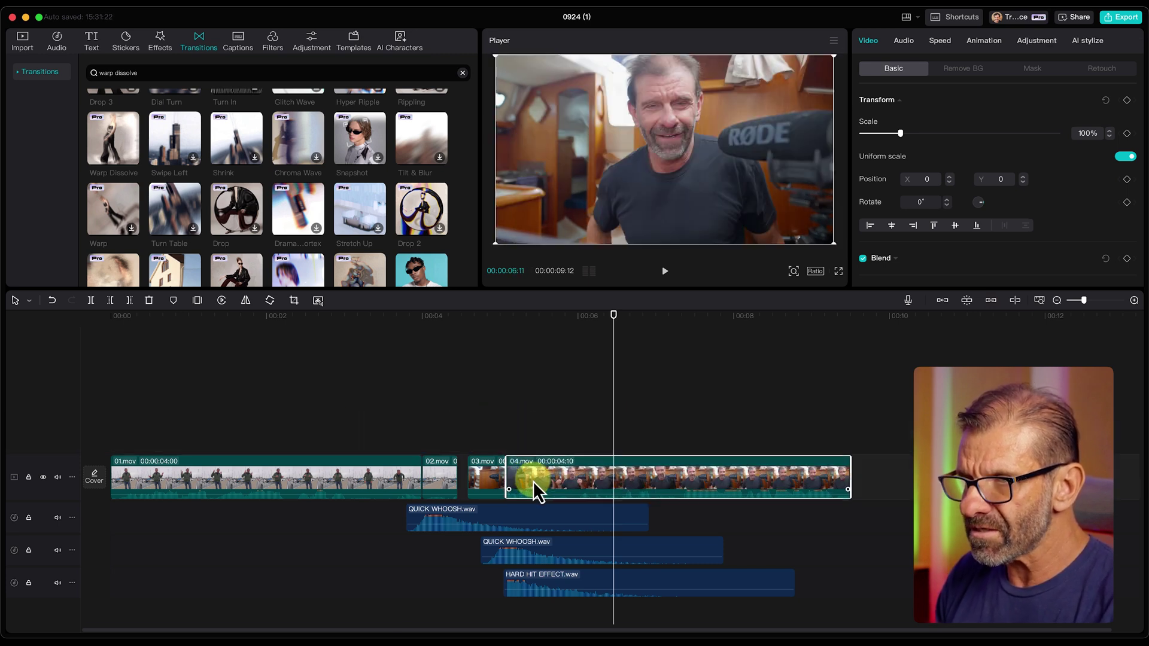
left_click(480, 416)
- Nudge 03.mov, 04.mov and the whoosh sounds left to butt against 02.mov
left_click_drag(480, 424, 599, 598)
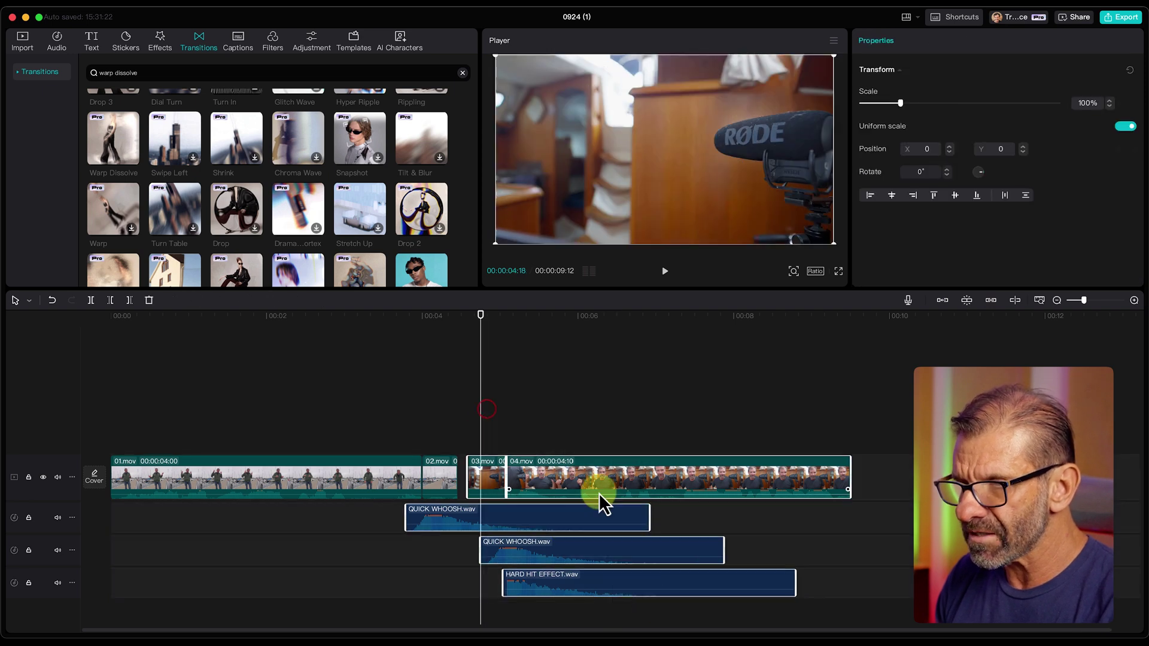
left_click_drag(605, 480, 590, 480)
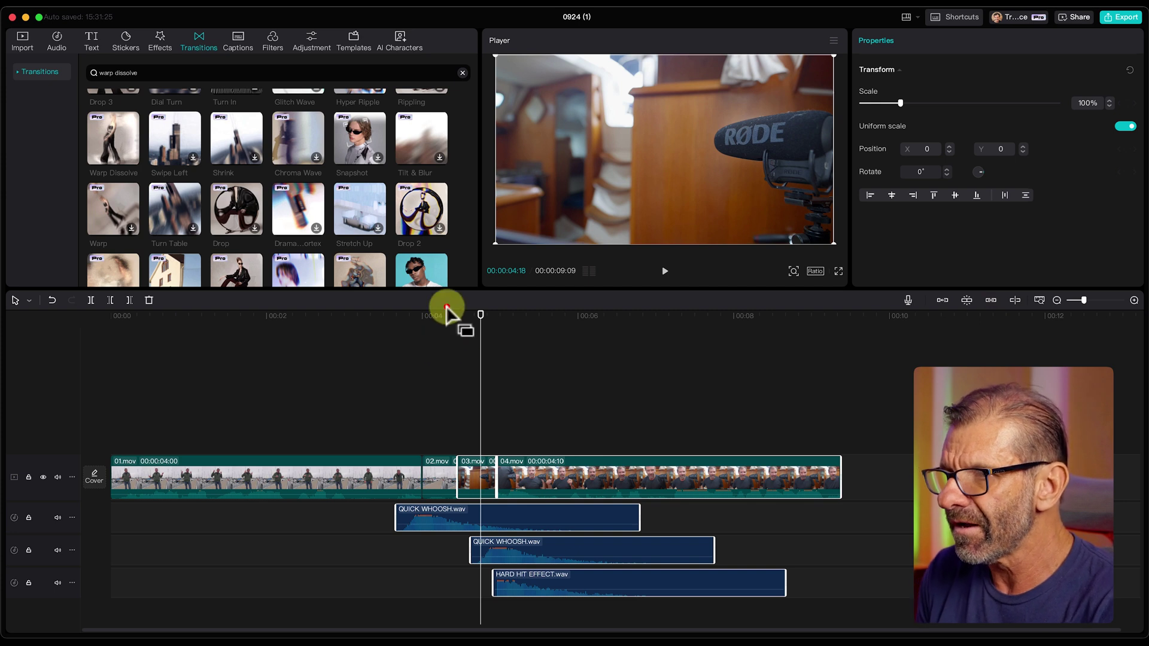
left_click_drag(447, 308, 433, 338)
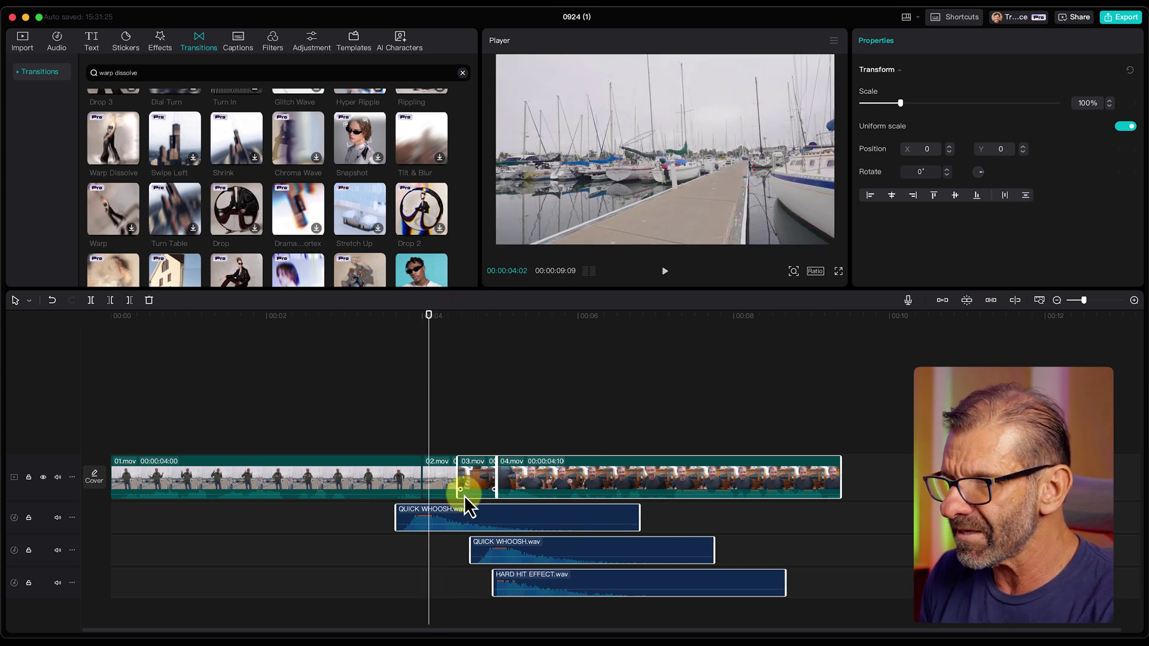
- Start the first QUICK WHOOSH slightly earlier and put Warp Dissolve on the 01.mov/02.mov cut
left_click(475, 504)
left_click_drag(488, 508, 481, 508)
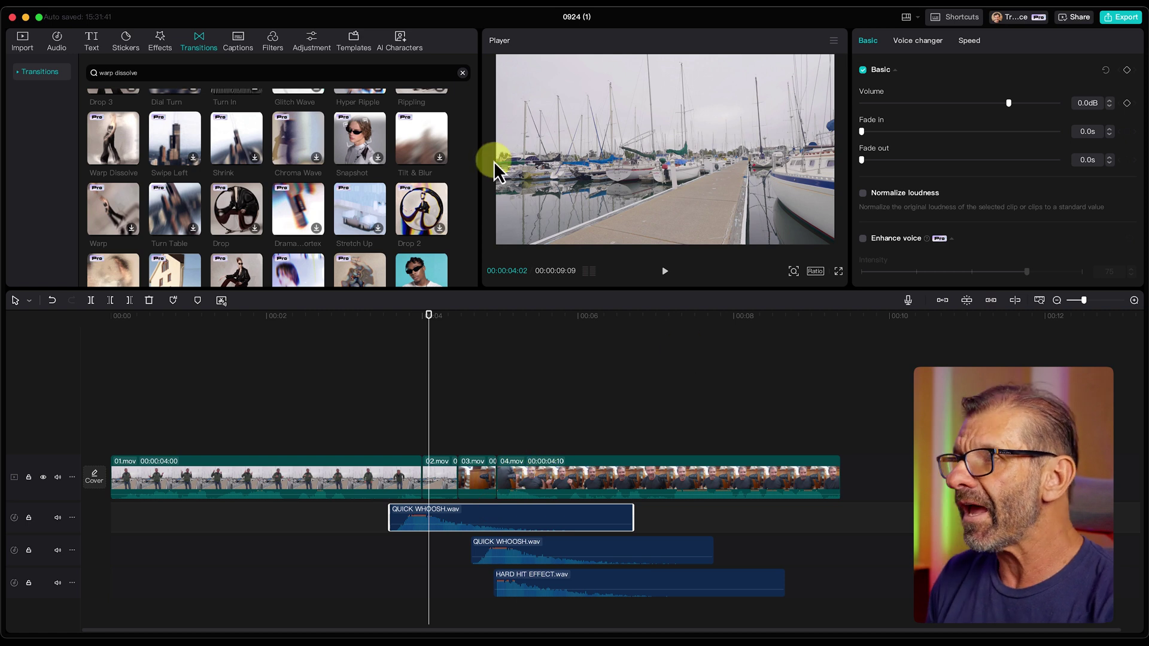
left_click_drag(114, 136, 419, 481)
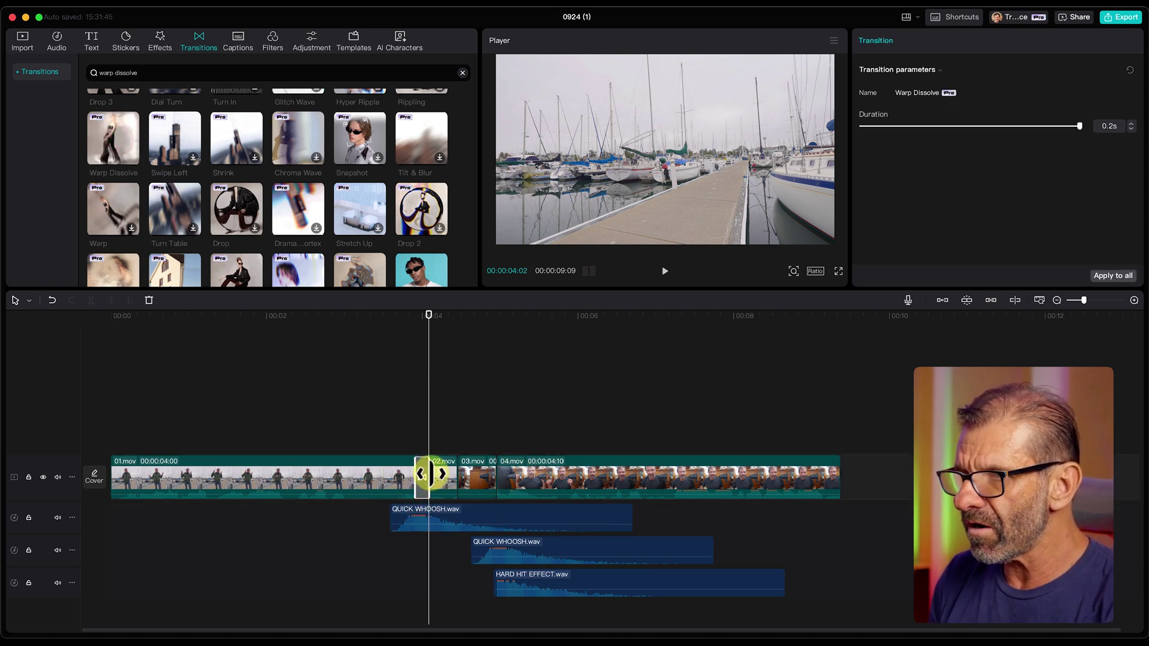
left_click(538, 386)
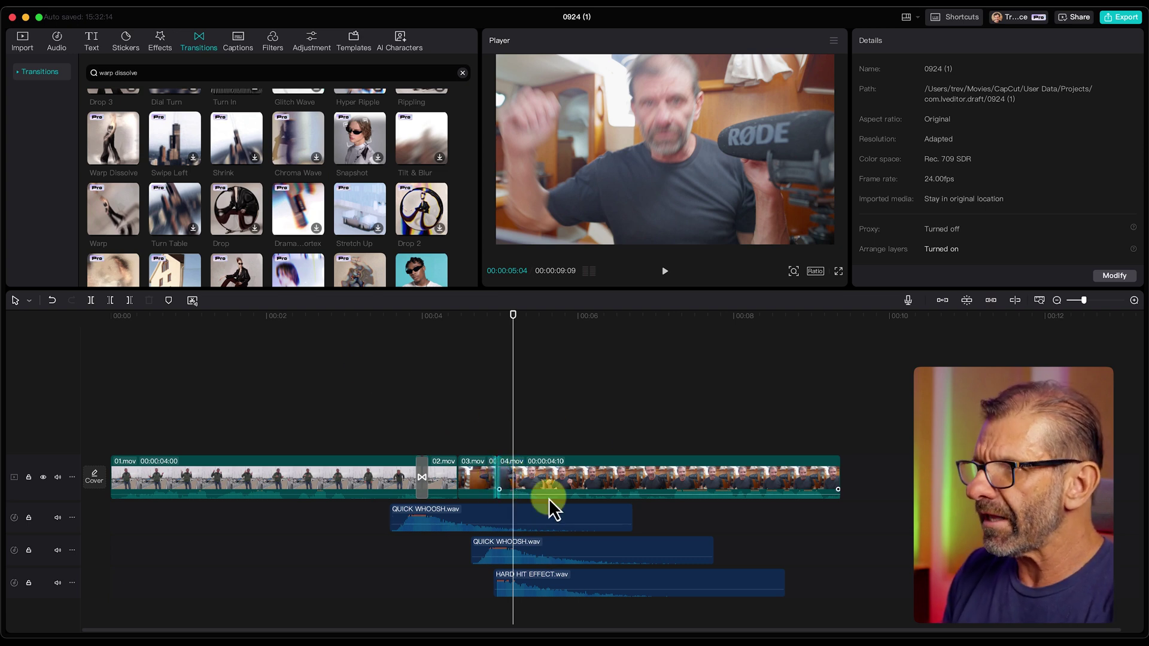
- Add Warp Dissolve at the 03.mov/04.mov cut and review it from 00:04:22
left_click(99, 144)
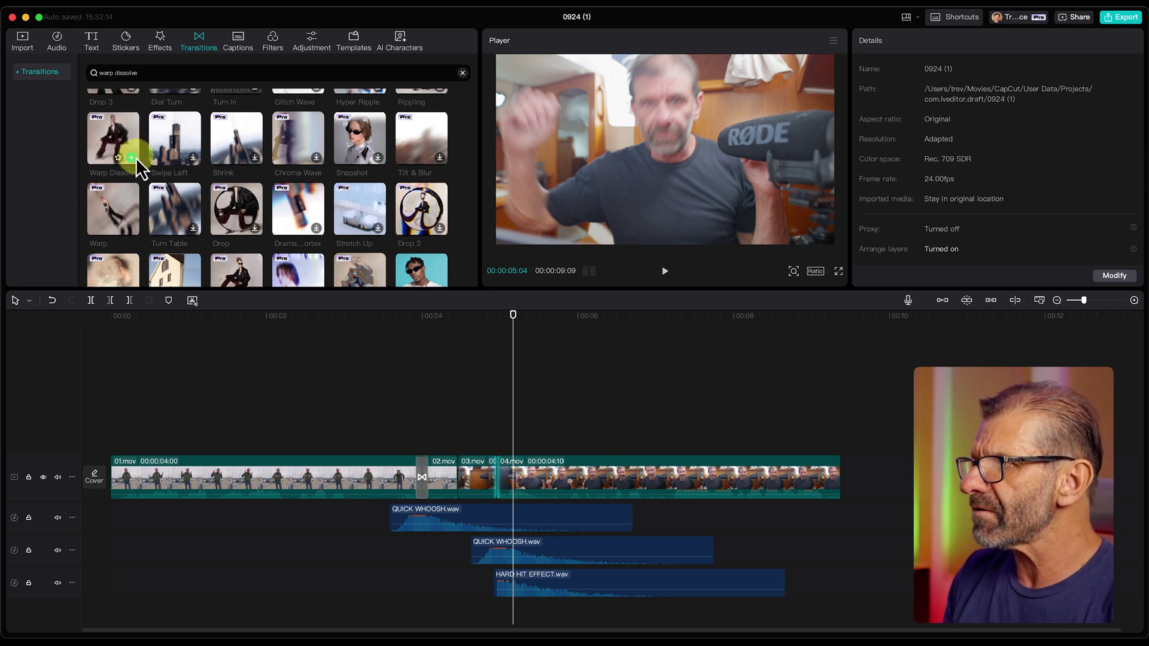
left_click(131, 157)
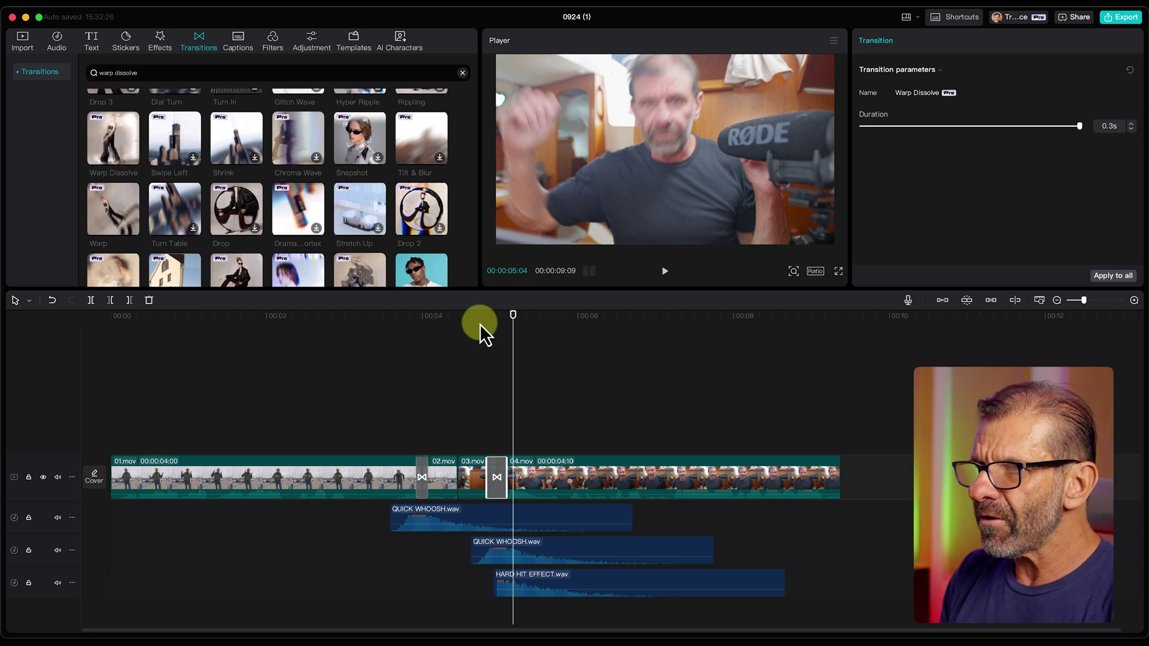
left_click_drag(472, 311, 493, 323)
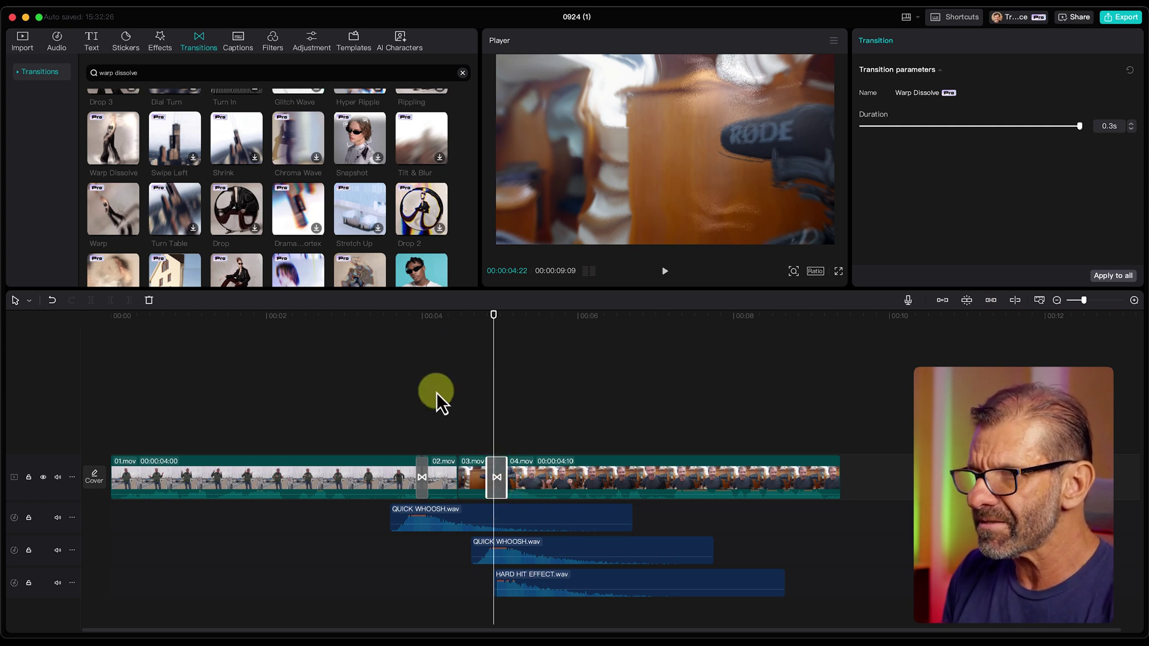
left_click_drag(437, 428, 610, 590)
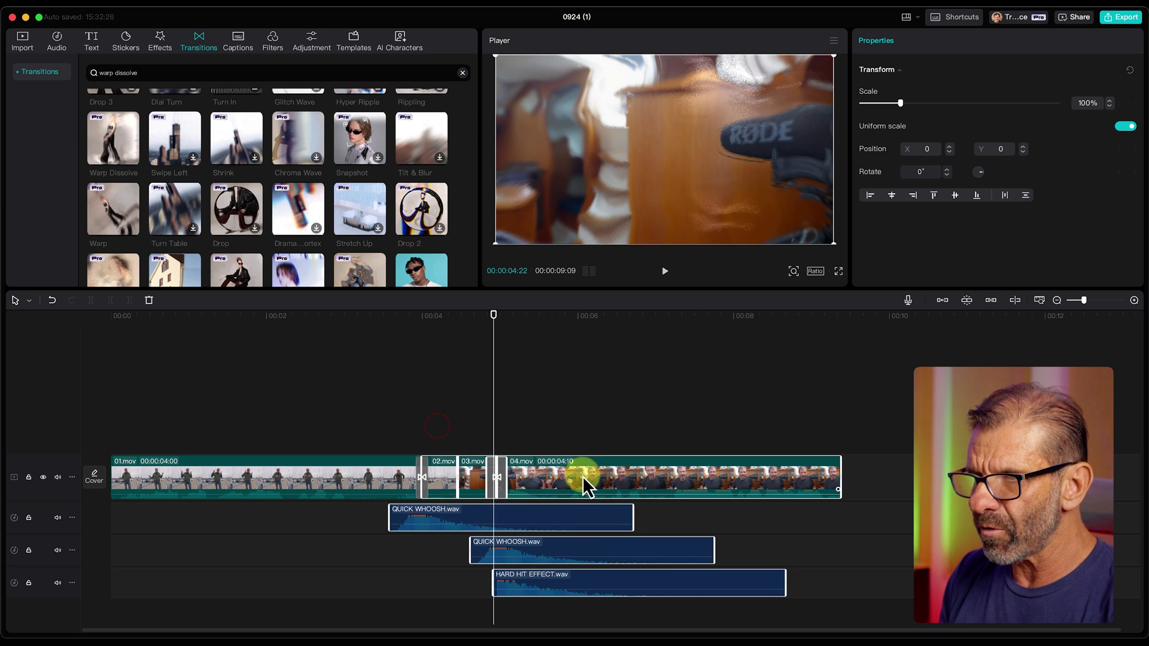
- Lift 02.mov to an upper track, retrim its start and end, and return it after 01.mov
left_click_drag(584, 475, 660, 478)
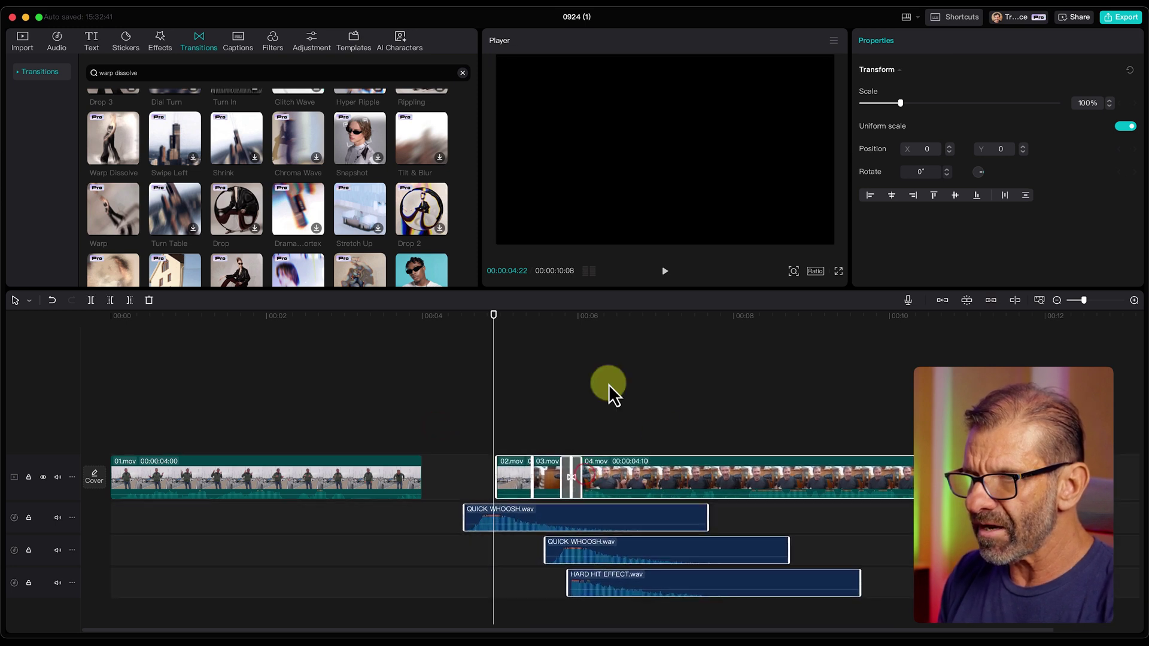
left_click(580, 377)
left_click_drag(513, 483, 479, 424)
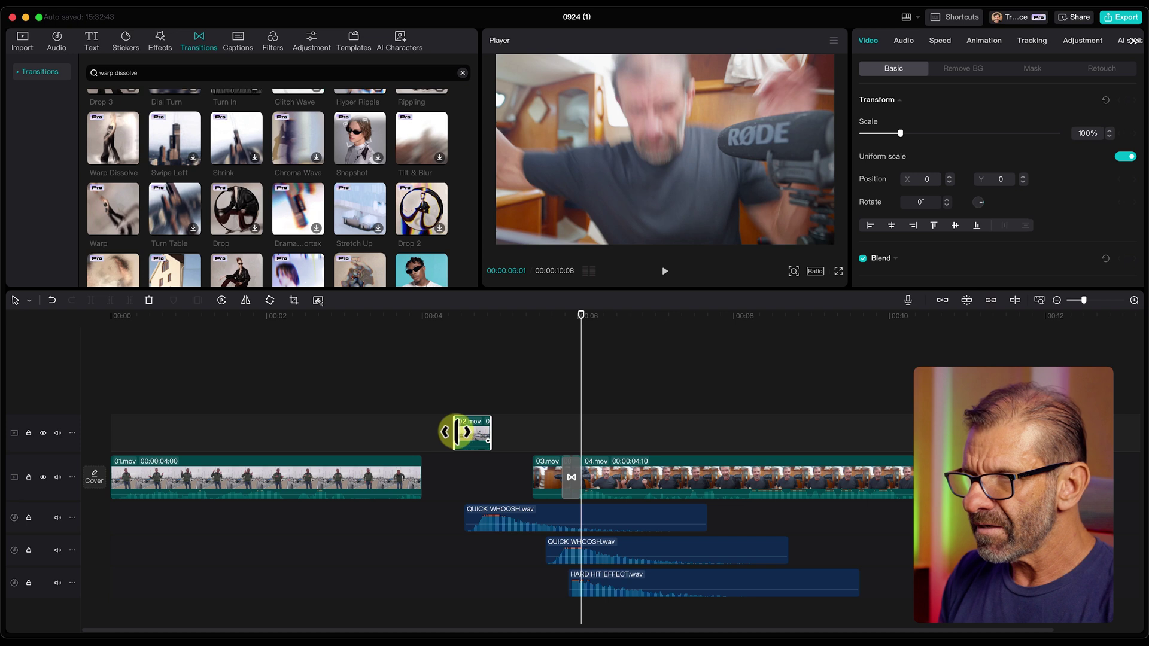
left_click_drag(451, 430, 585, 431)
left_click(485, 440)
left_click_drag(459, 436, 464, 480)
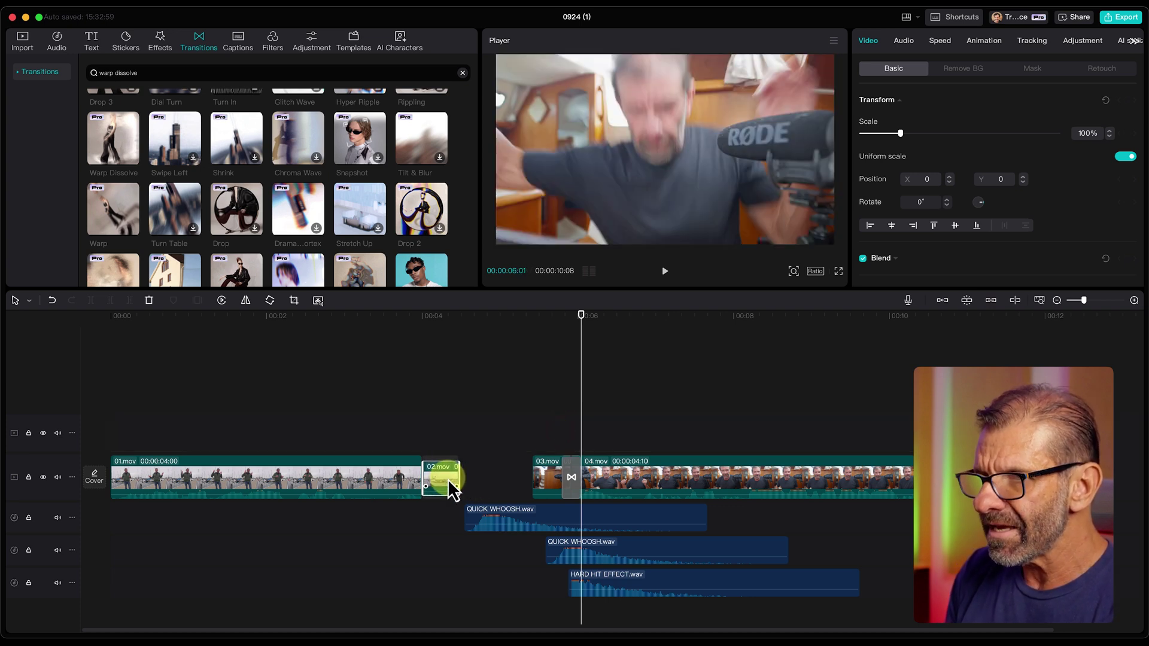
- Shift 03.mov, 04.mov and the three sounds left to close up behind 02.mov
left_click_drag(469, 372, 878, 584)
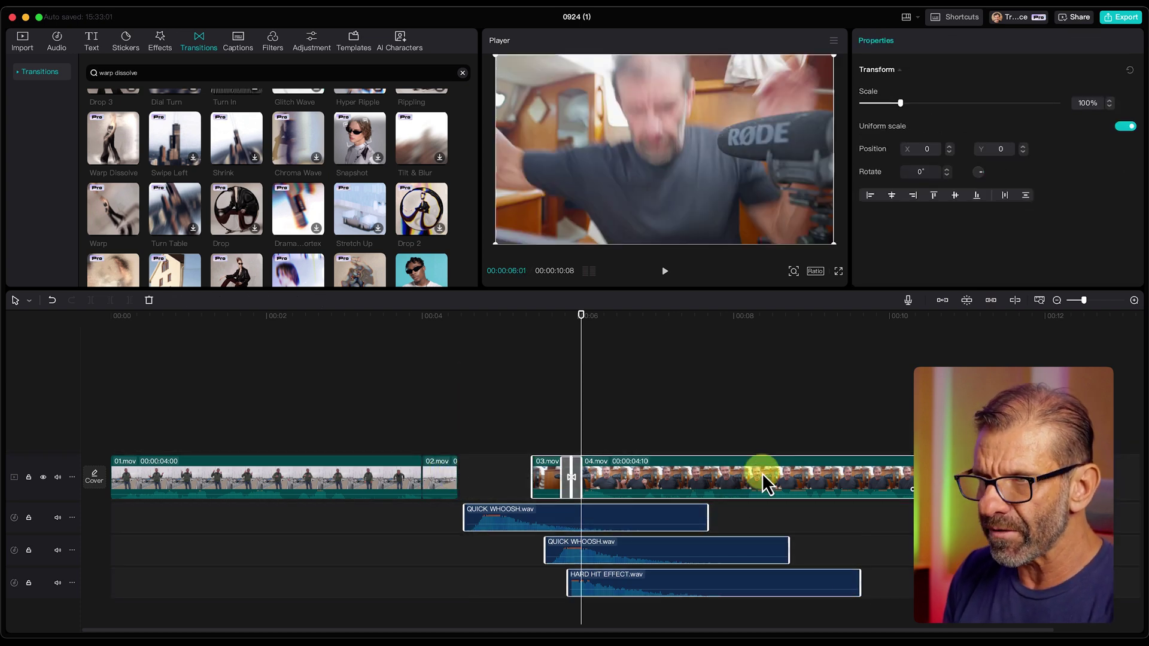
left_click_drag(763, 476, 696, 482)
left_click(481, 377)
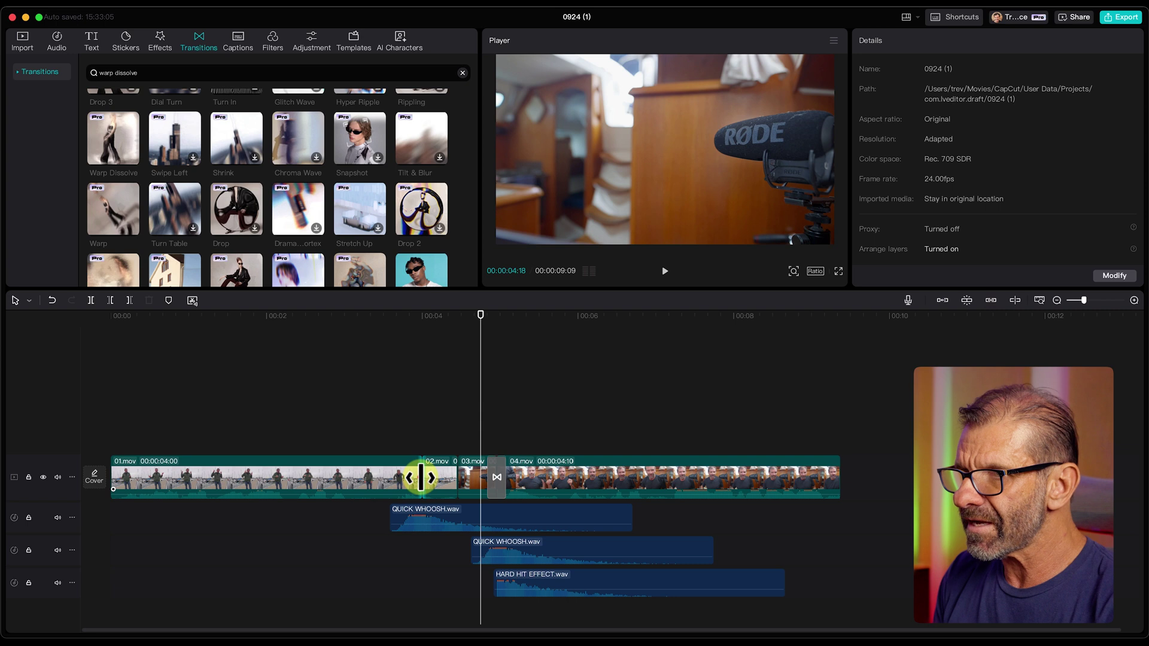
- Add a Warp Dissolve at the 01.mov/02.mov cut and play it back from 00:03:04
left_click(111, 135)
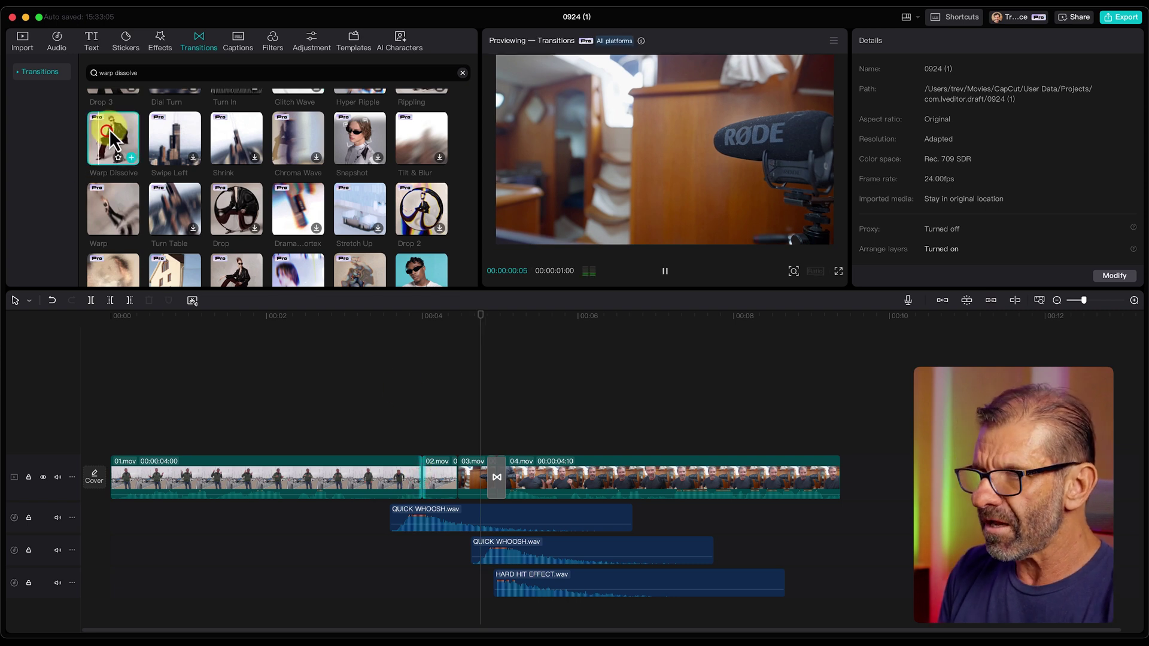
left_click(131, 158)
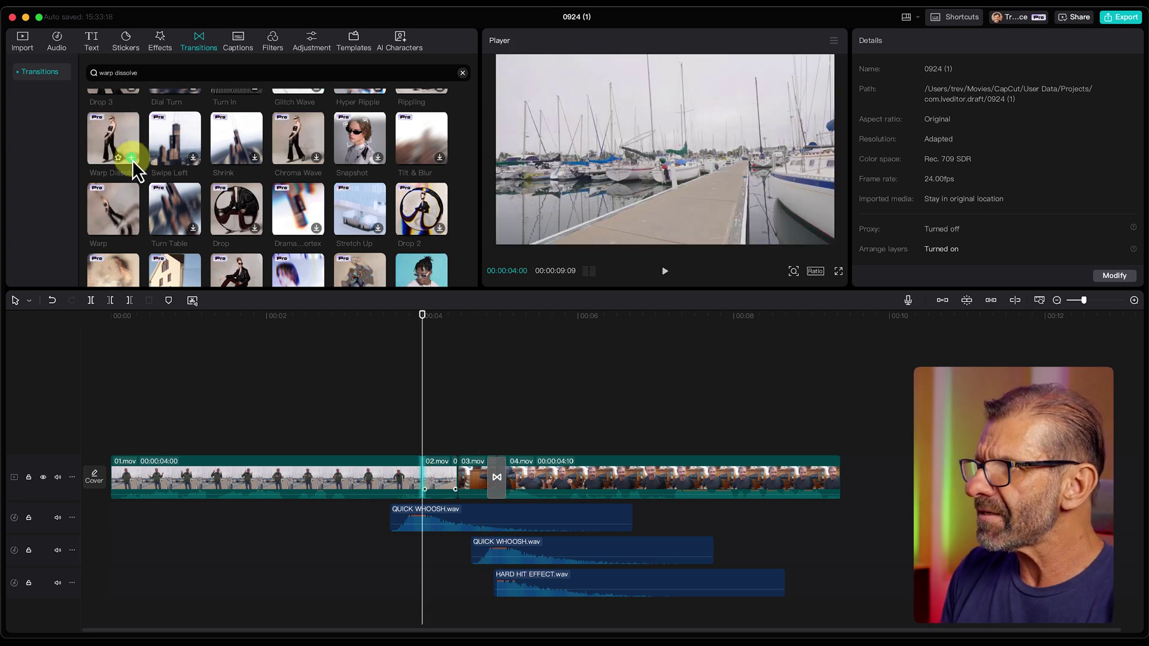
left_click(355, 317)
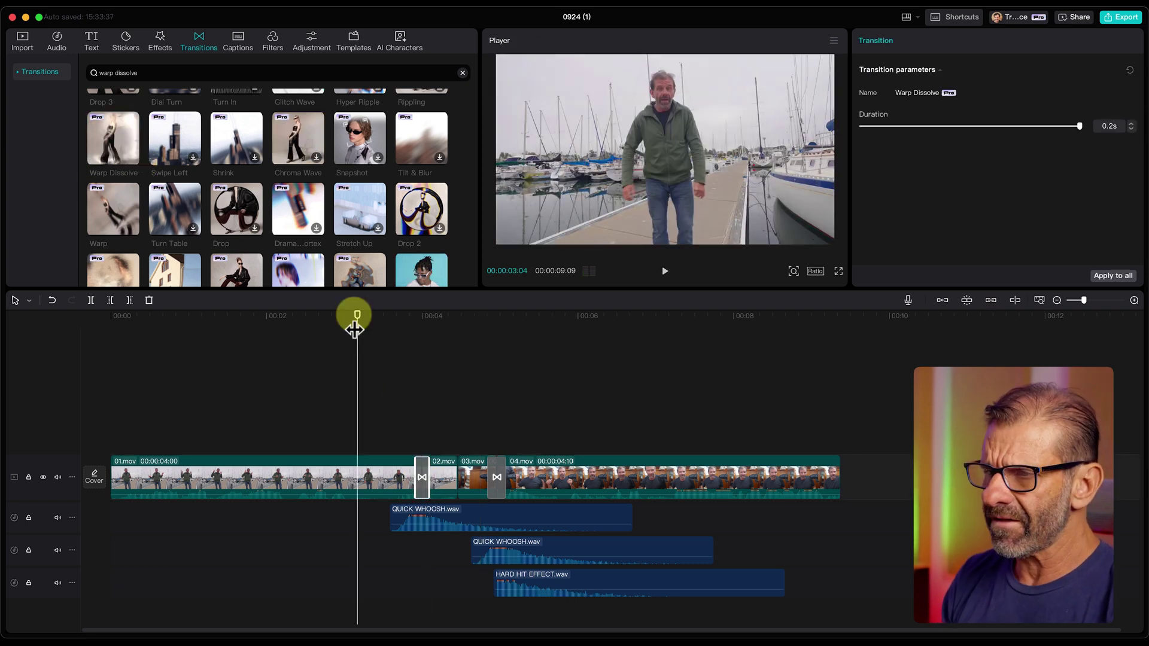
key("space")
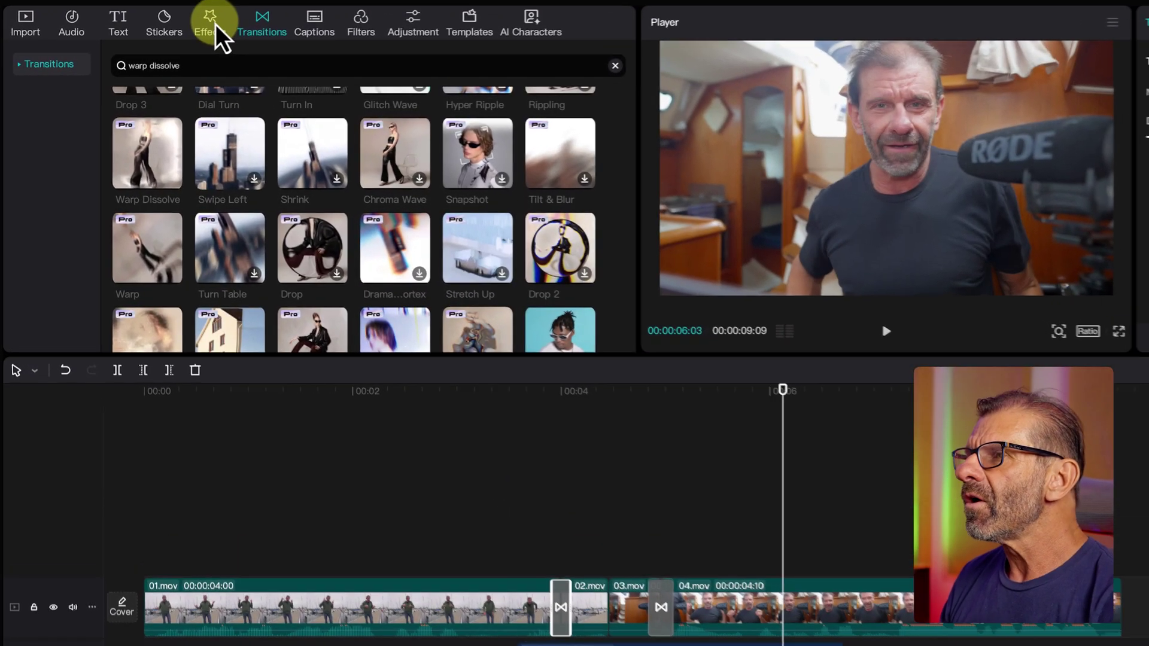
left_click(163, 42)
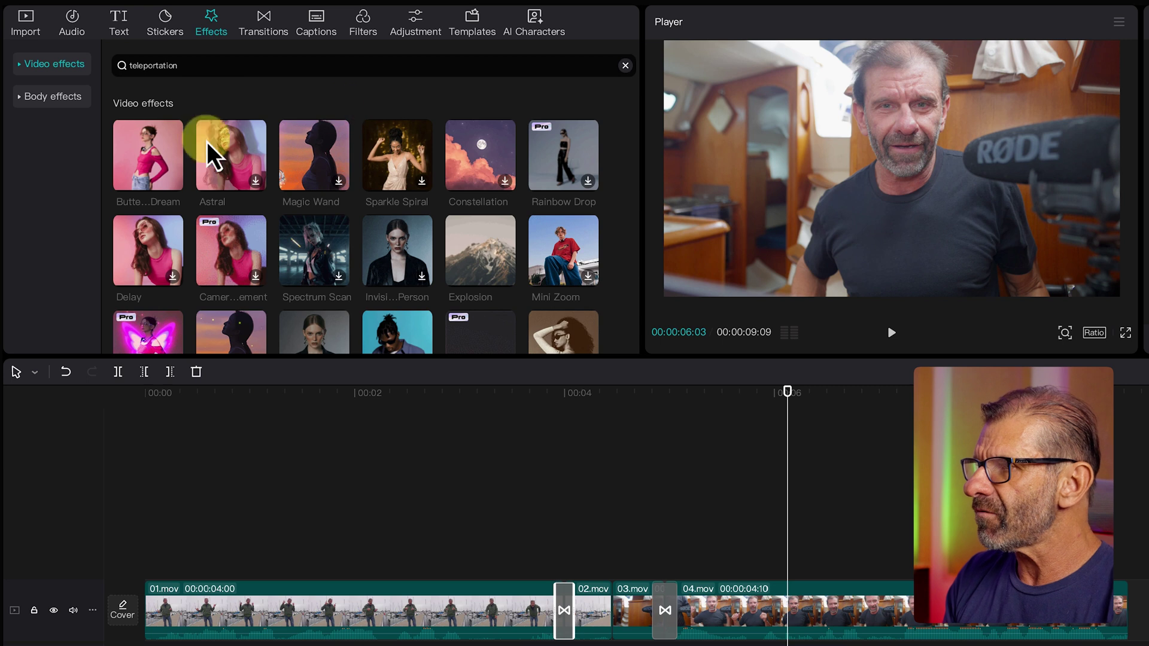
- Add Butterfly Dream from the teleportation results and stretch its end to the playhead
left_click_drag(155, 170, 512, 434)
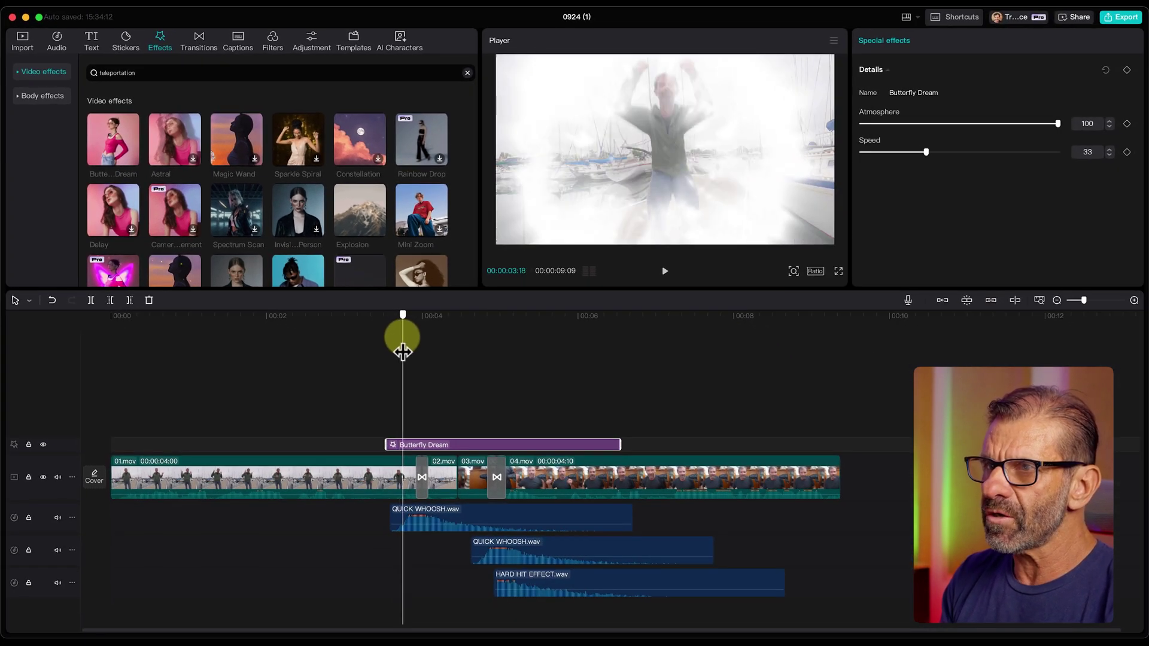
left_click_drag(403, 352, 458, 347)
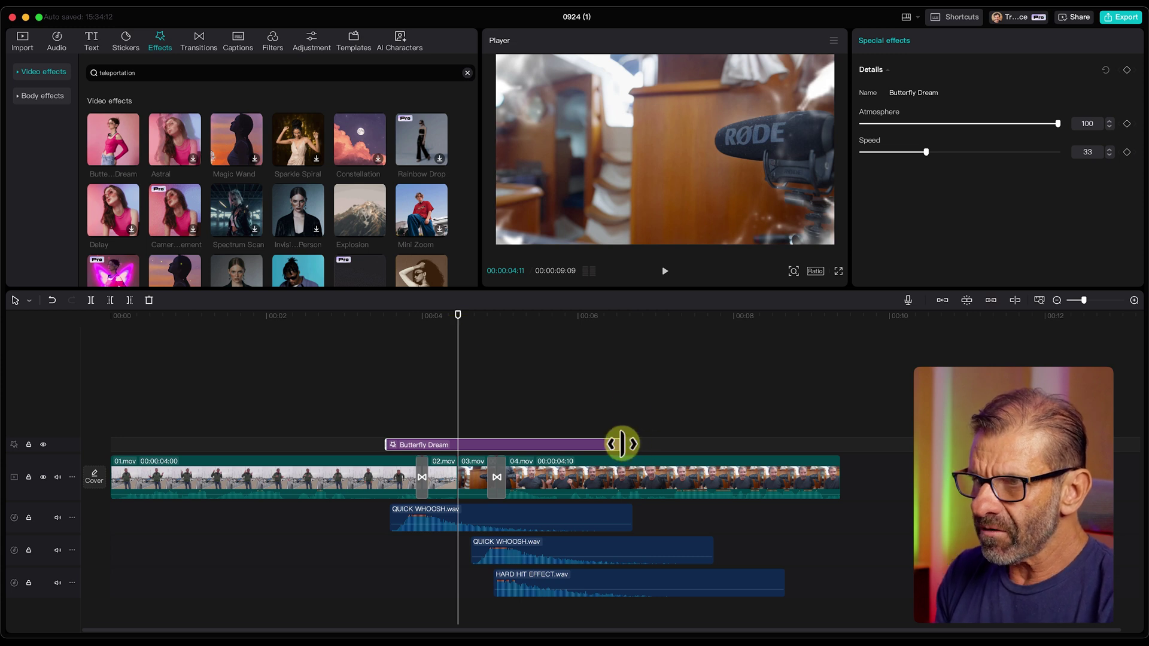
left_click_drag(622, 444, 845, 444)
left_click_drag(364, 315, 88, 334)
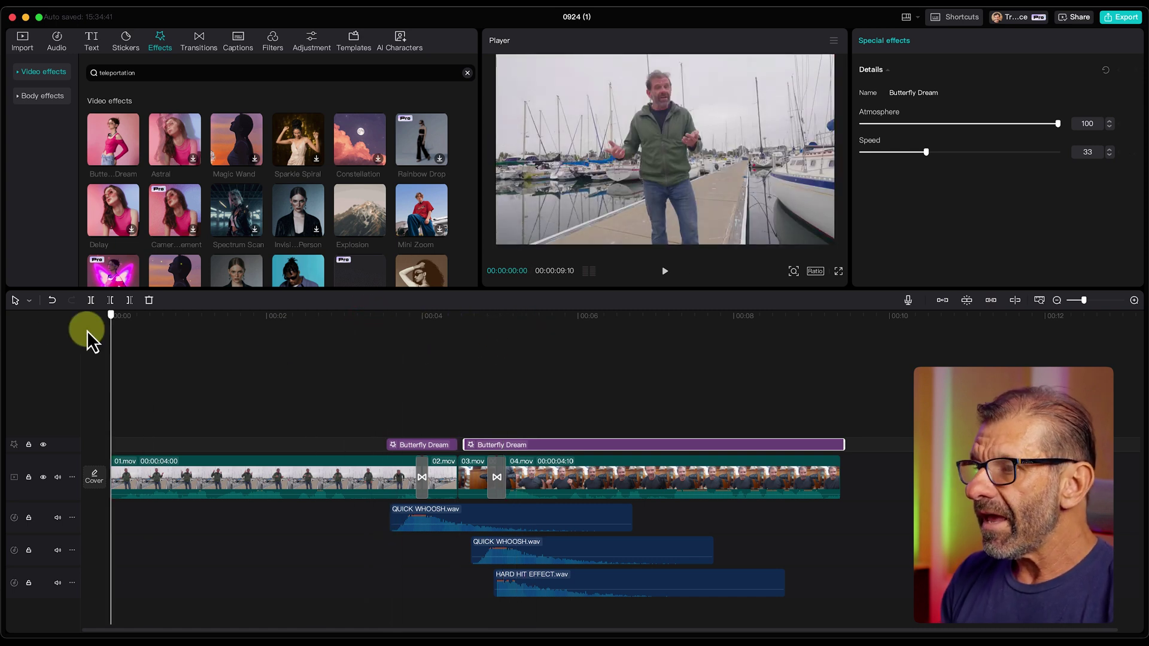